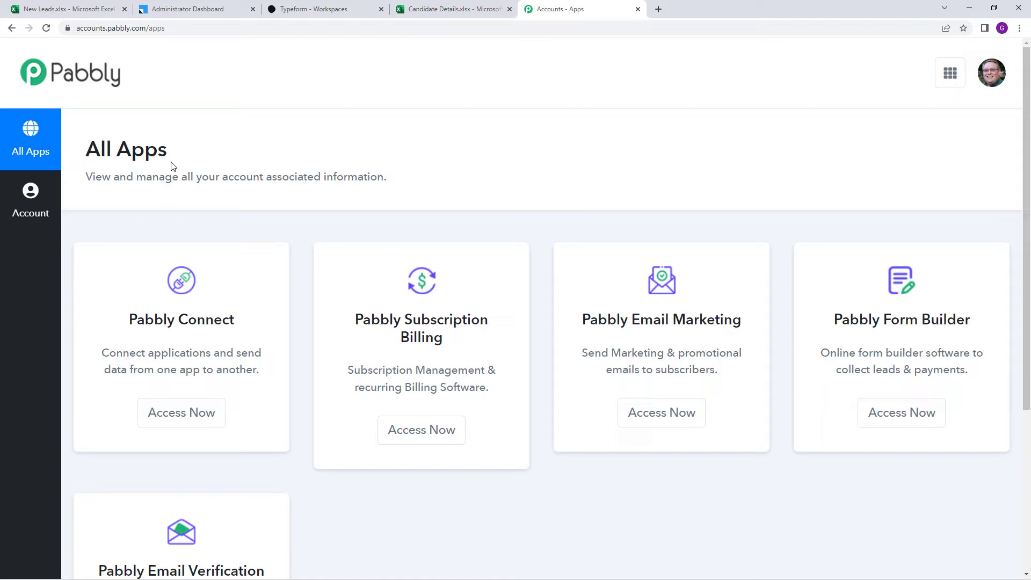
Create a new Pabbly Connect workflow named 'MS Excel To LeadSquared Automation'
click(204, 418)
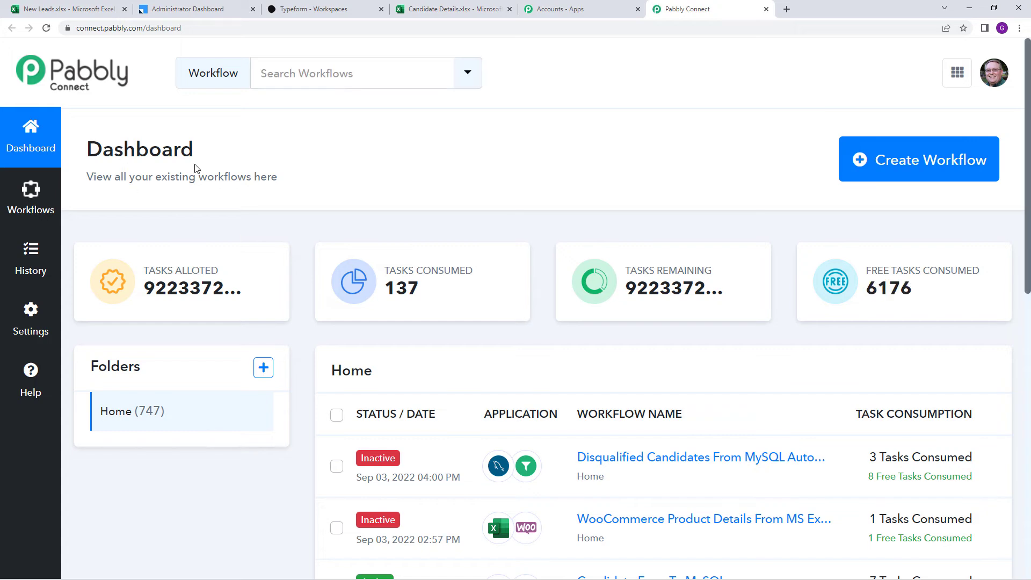
click(893, 161)
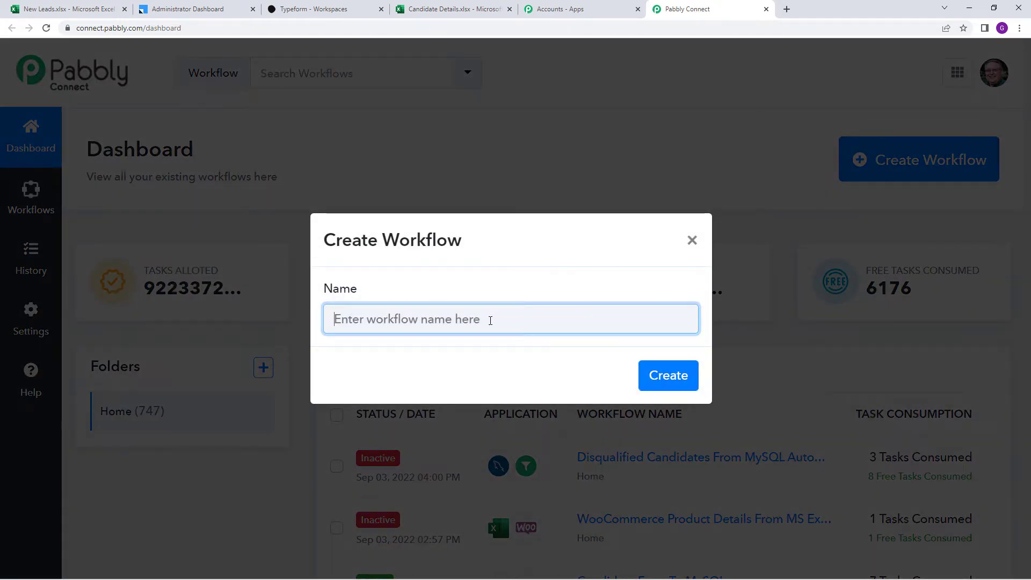
text(MS )
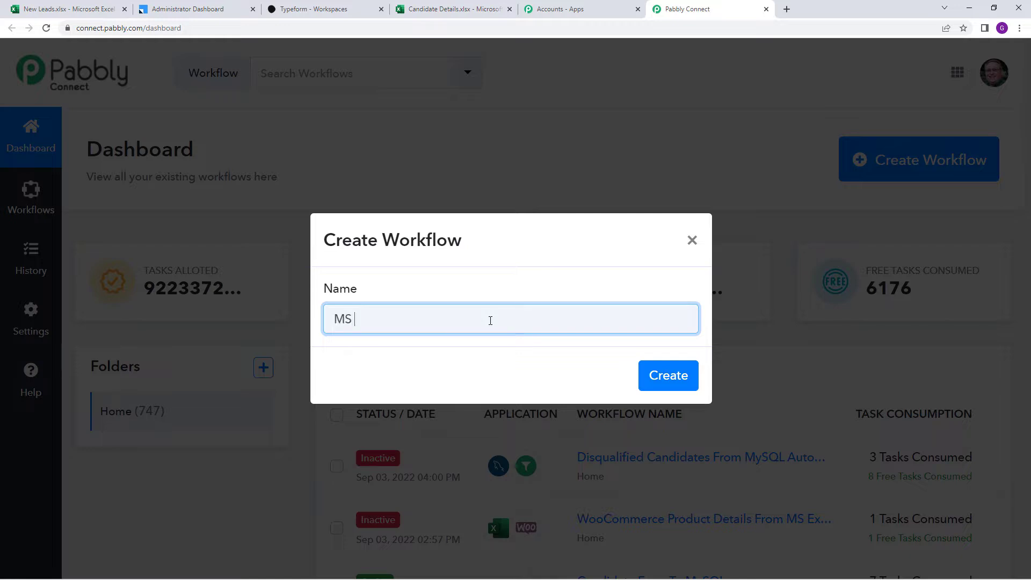
text(Excel To Lead)
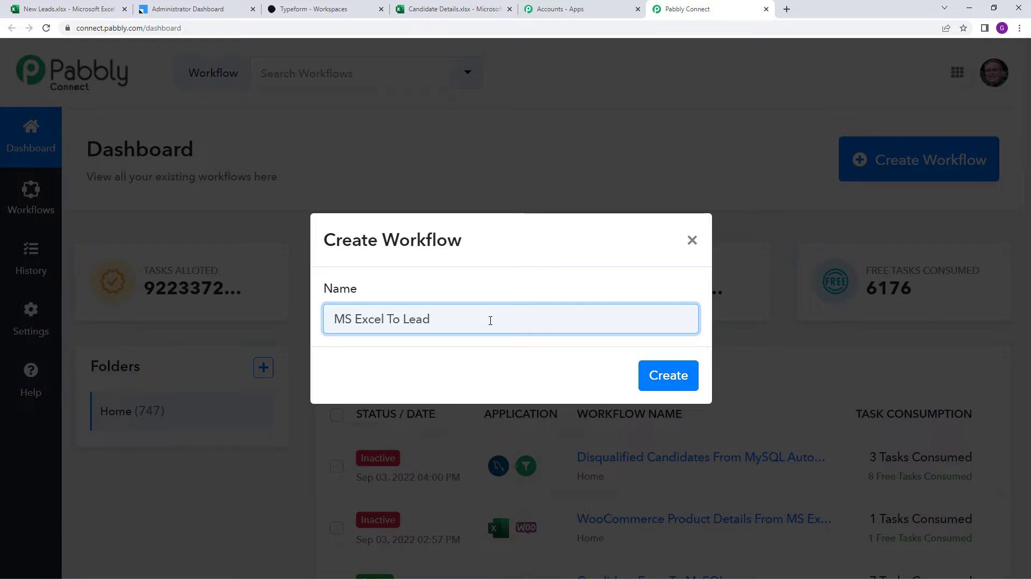
text(Squared )
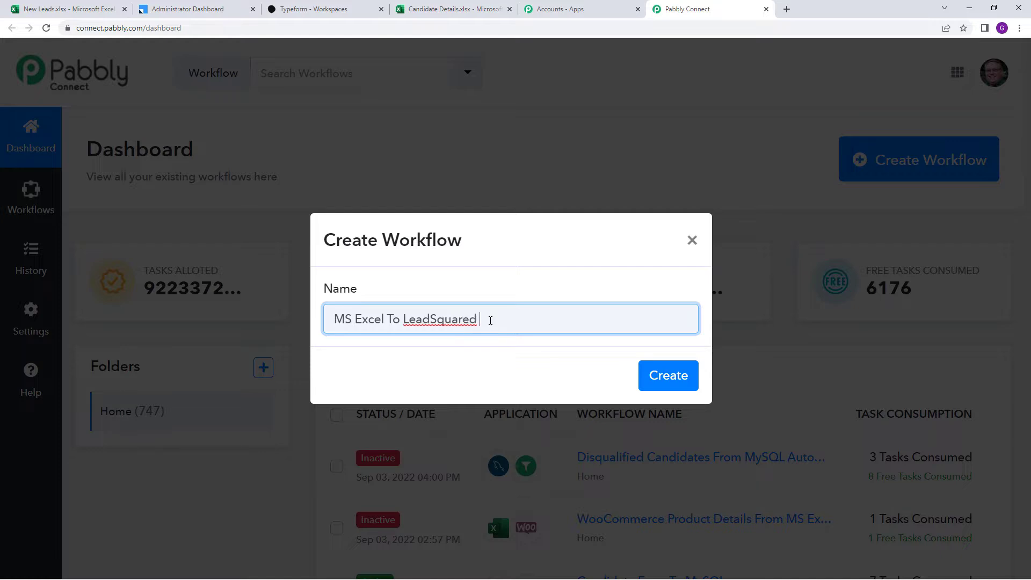
text(Aut)
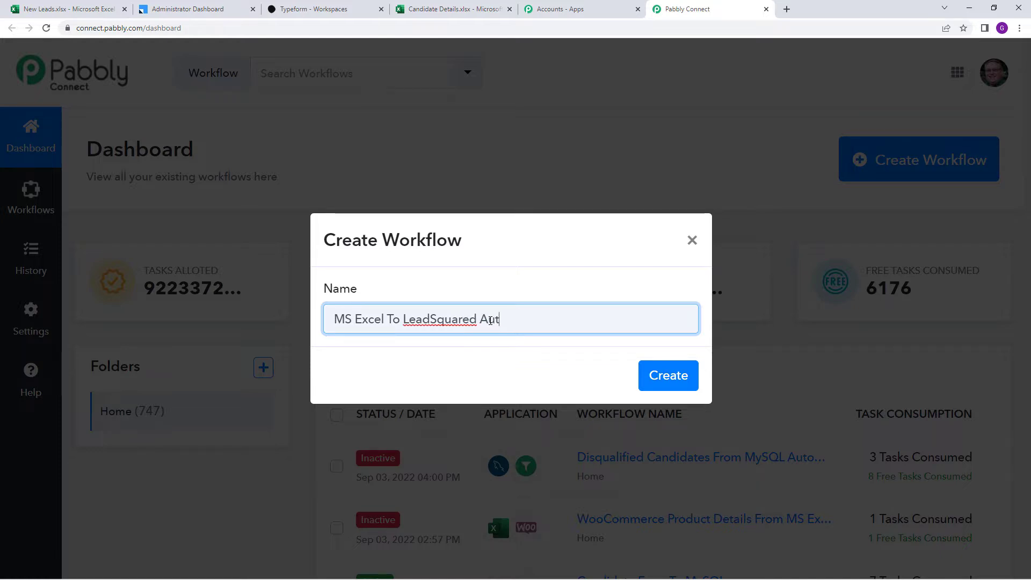
text(omation)
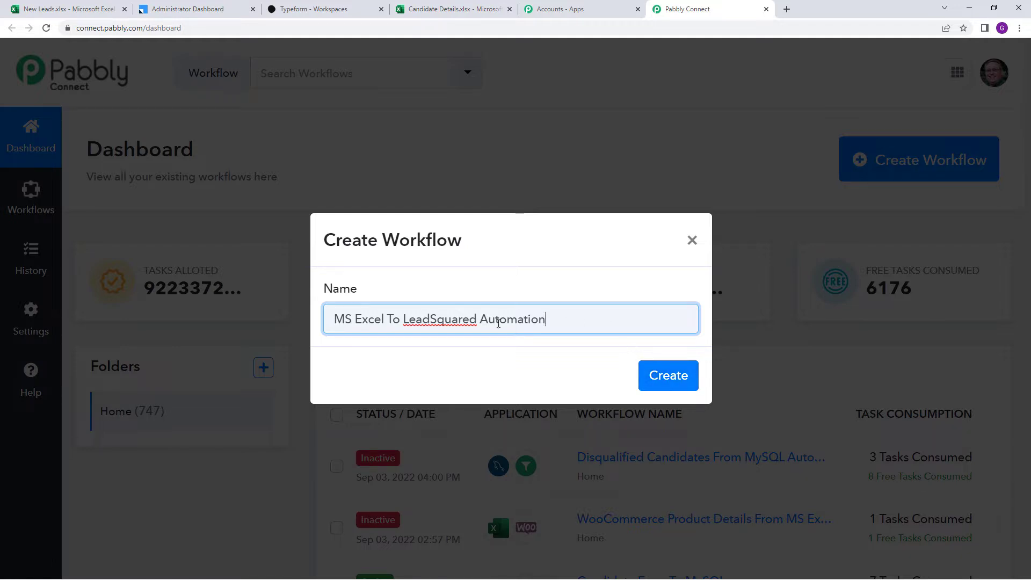
click(668, 375)
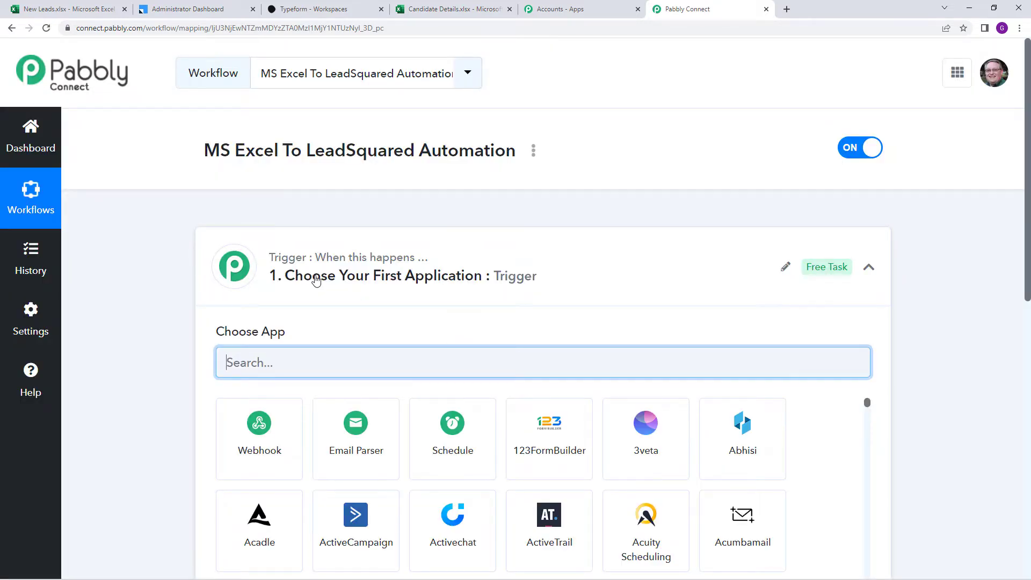
Search 'Mic', choose Microsoft Excel as the trigger app, and pick the New Row in Worksheet event
mouse_move(316, 264)
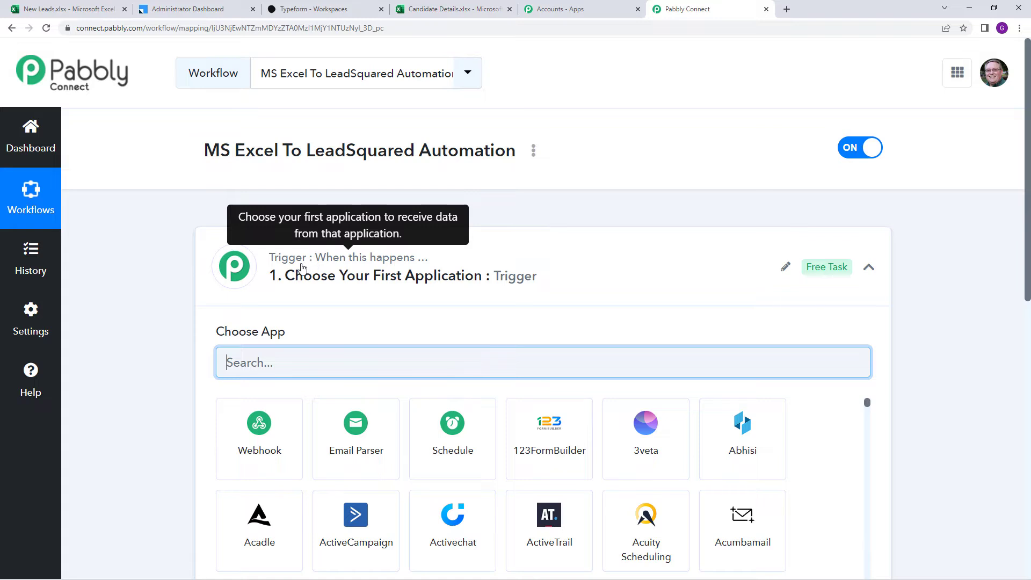
scroll(334, 301, down, 6)
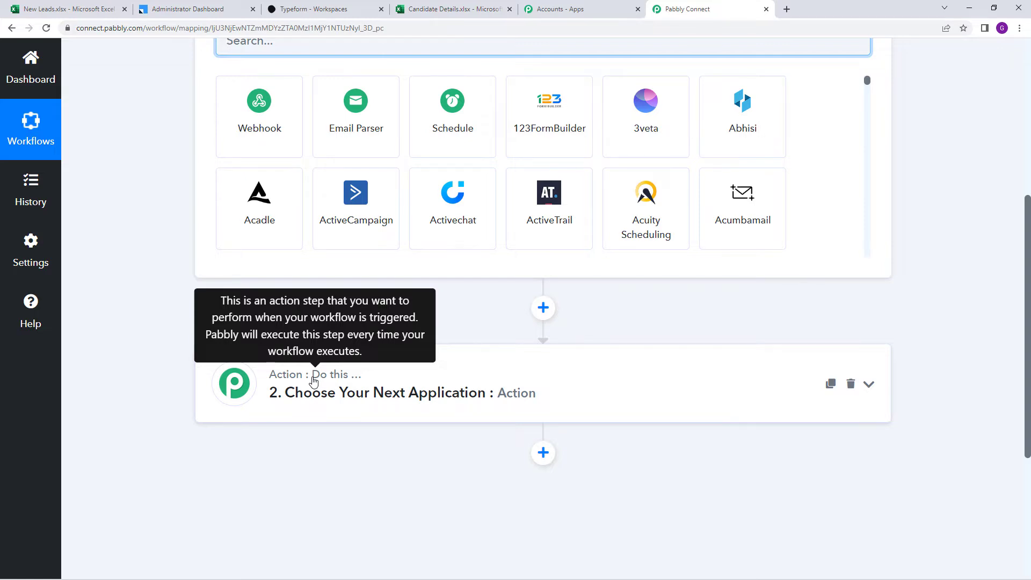
scroll(314, 380, up, 6)
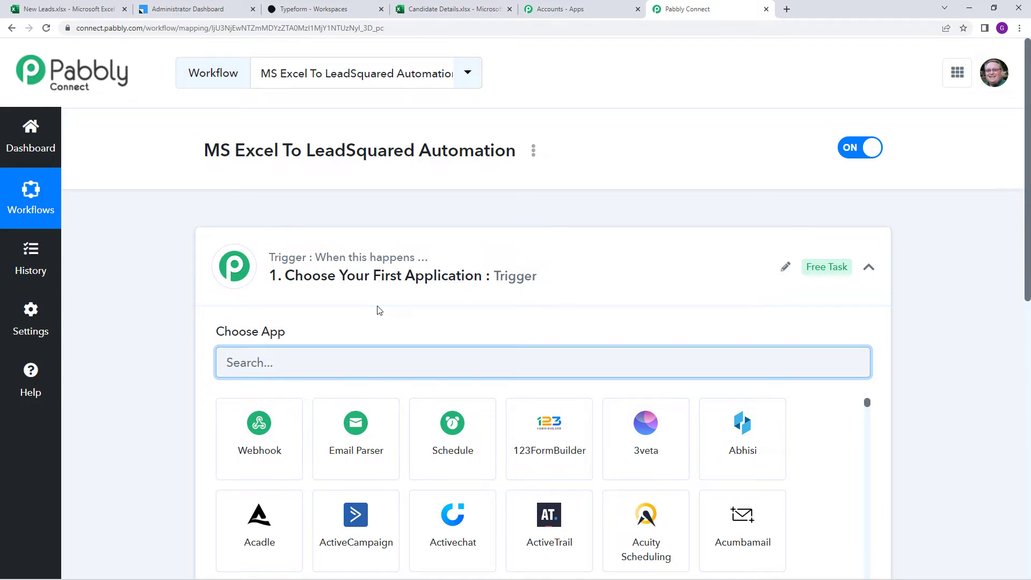
scroll(379, 310, down, 2)
text(Mic)
click(290, 335)
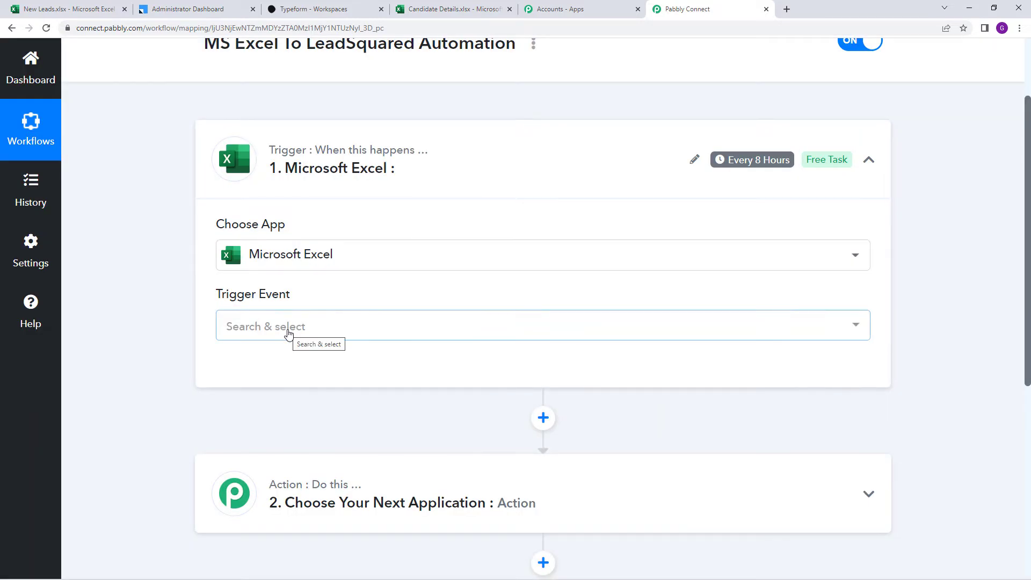
click(288, 334)
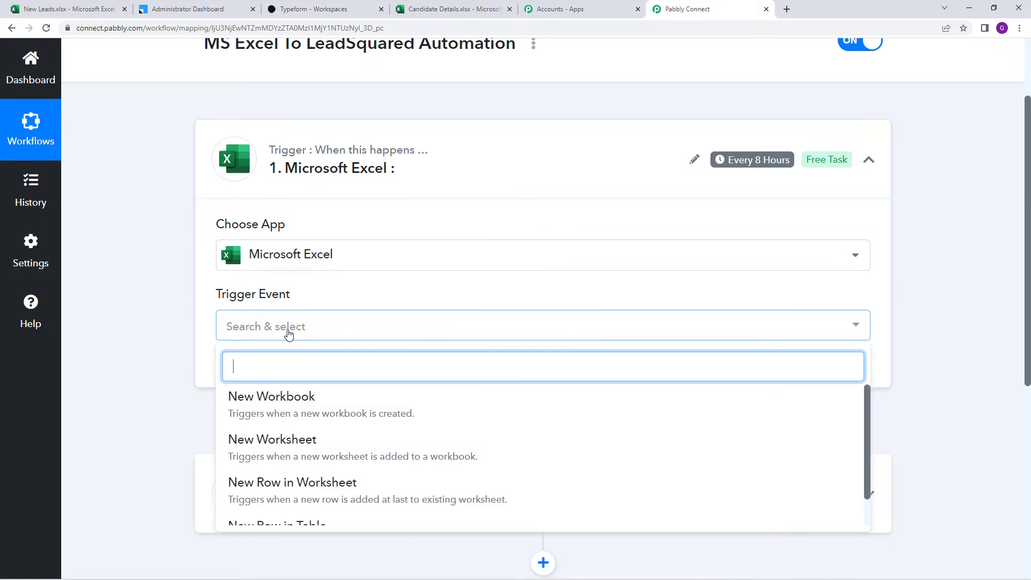
scroll(411, 470, down, 1)
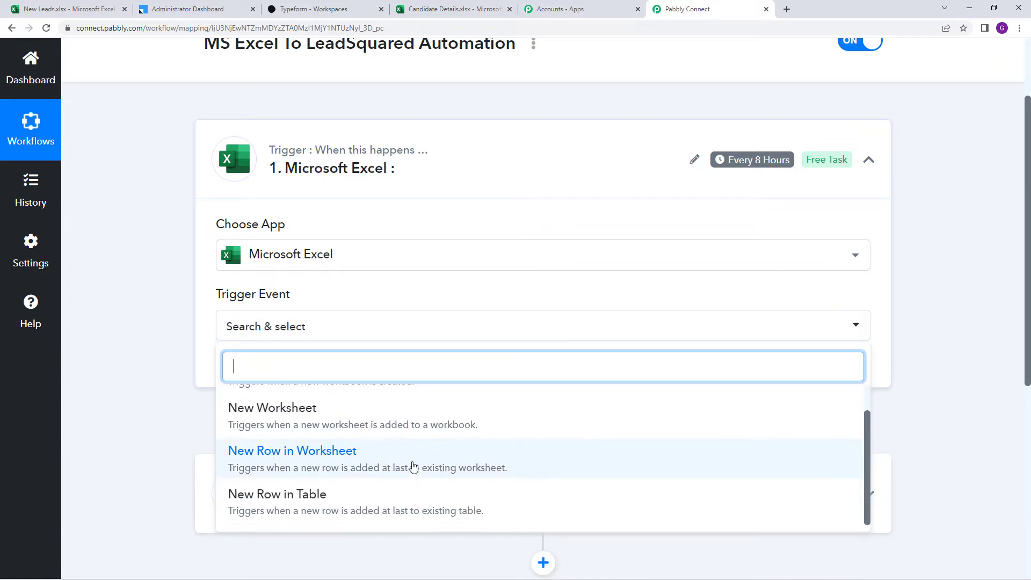
click(412, 462)
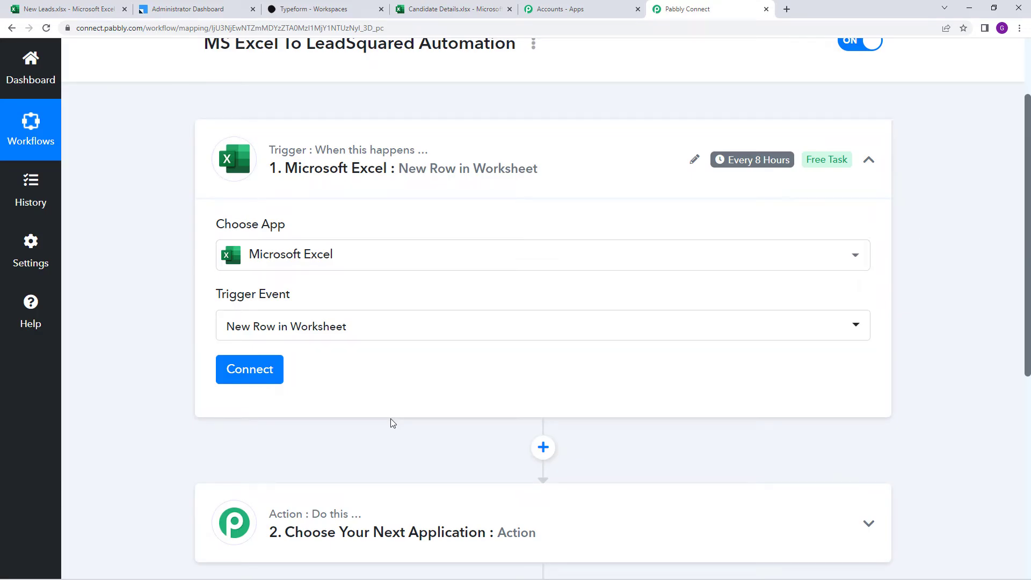
Add a new Microsoft Excel connection and grant Pabbly Connect access to the Microsoft account
click(252, 375)
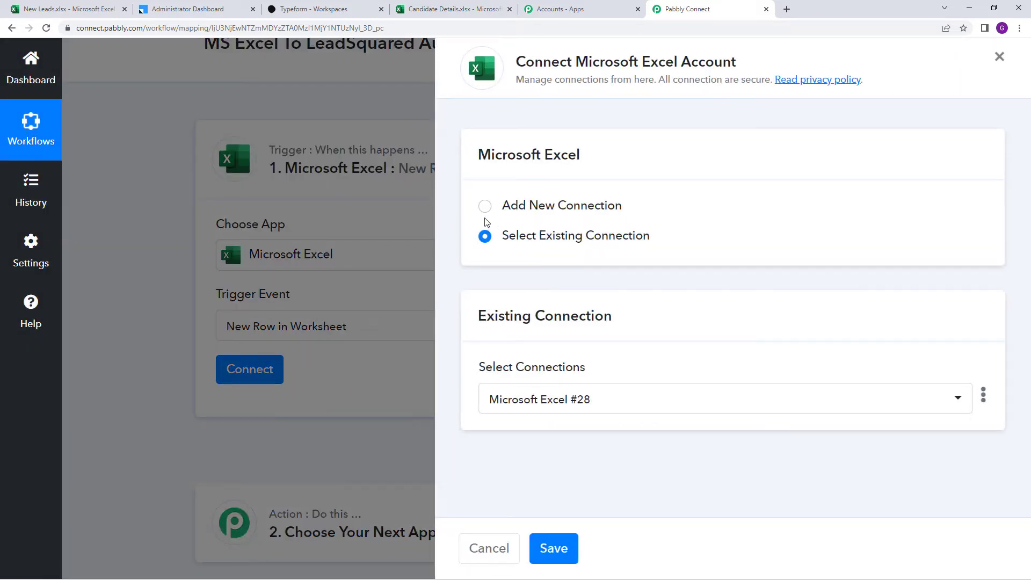
click(484, 206)
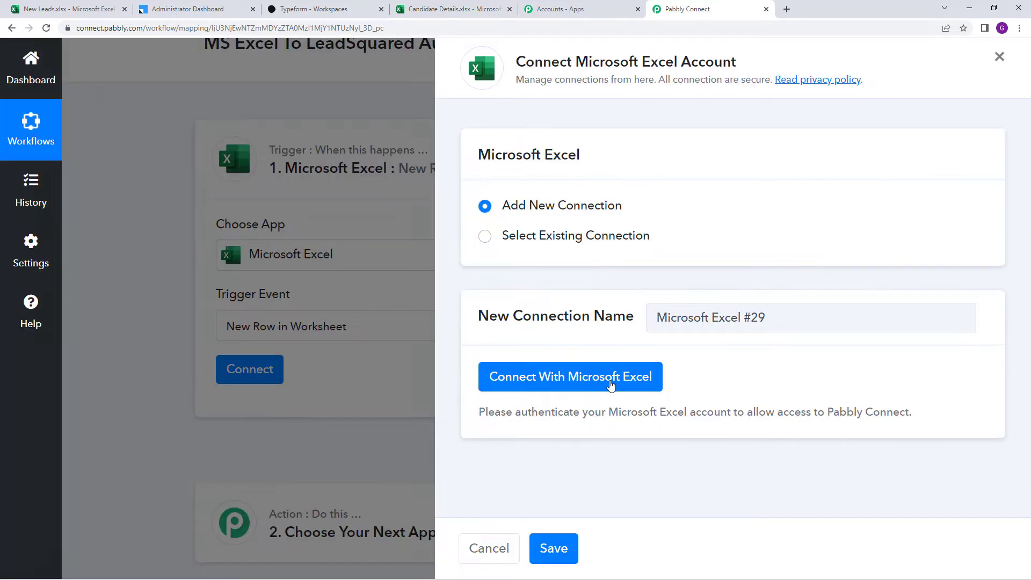
click(611, 385)
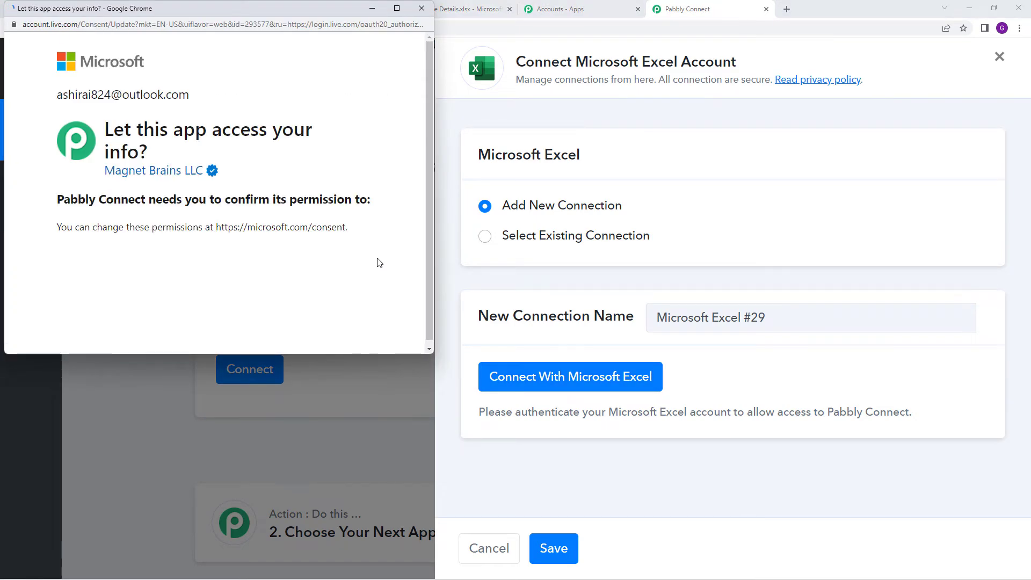
scroll(377, 262, down, 5)
scroll(377, 262, down, 6)
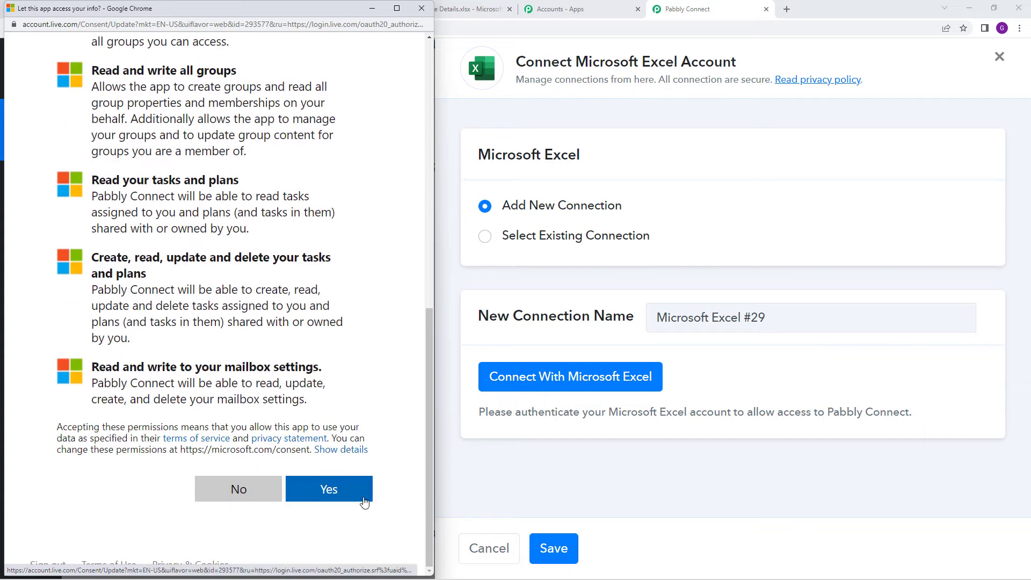
click(326, 490)
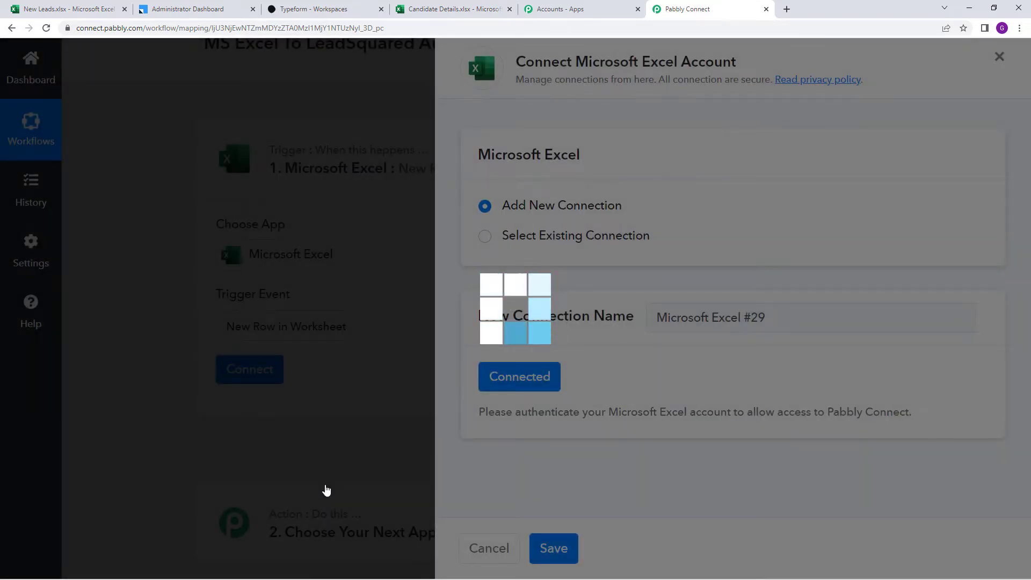
scroll(344, 489, down, 3)
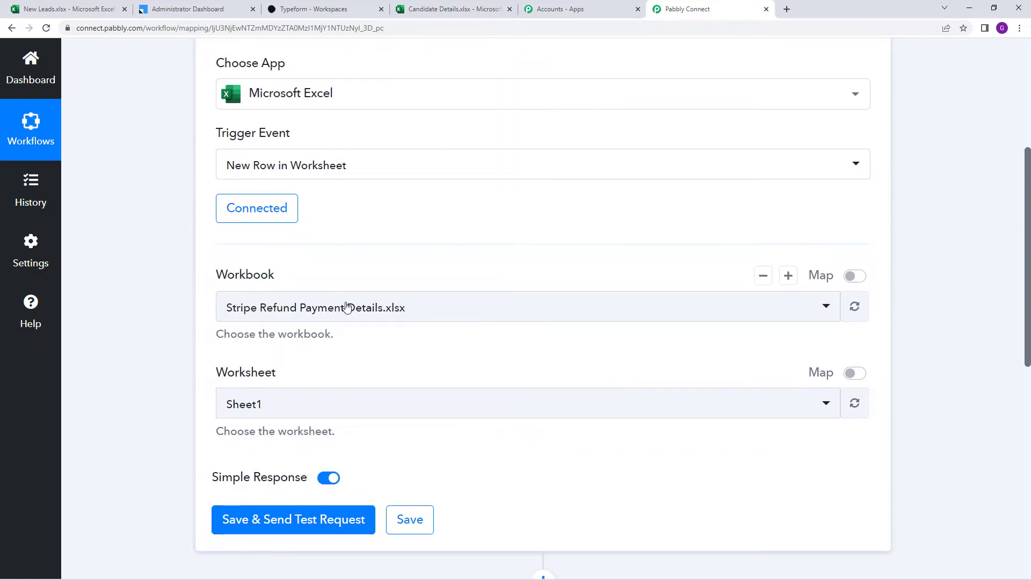
Select New Leads.xlsx as the trigger workbook, checking its Leads worksheet in Excel for the web
click(385, 320)
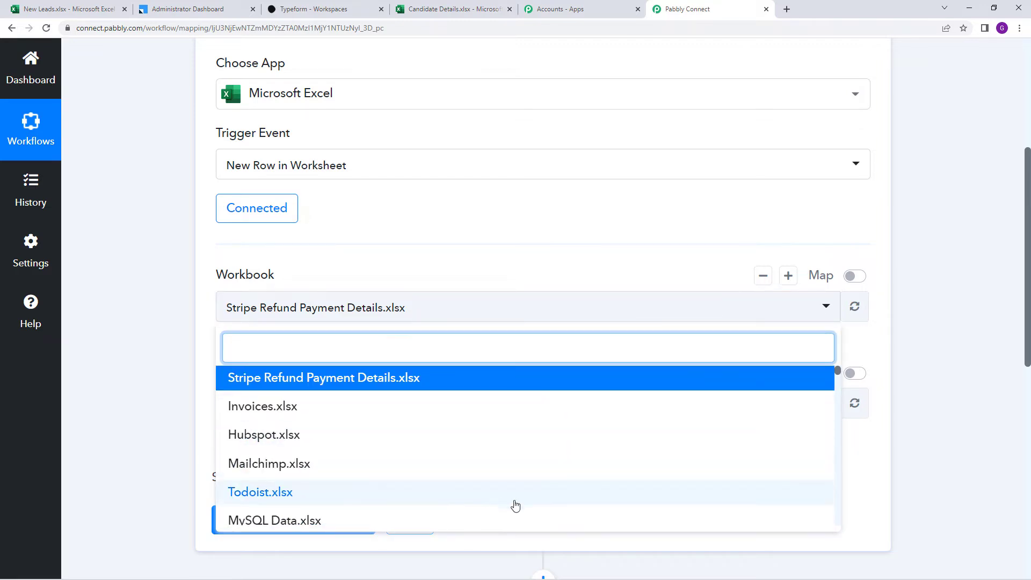
click(74, 10)
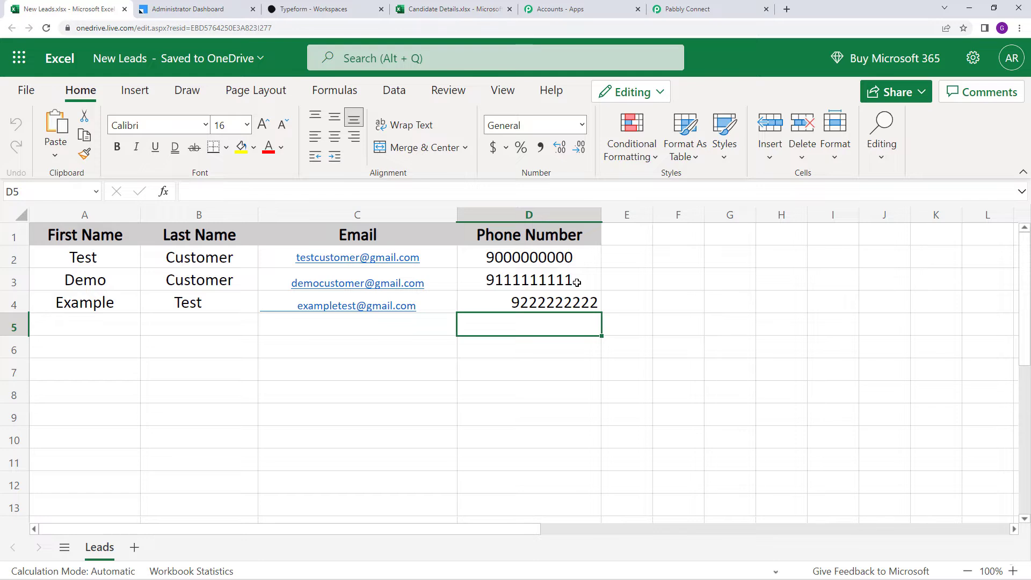
click(719, 6)
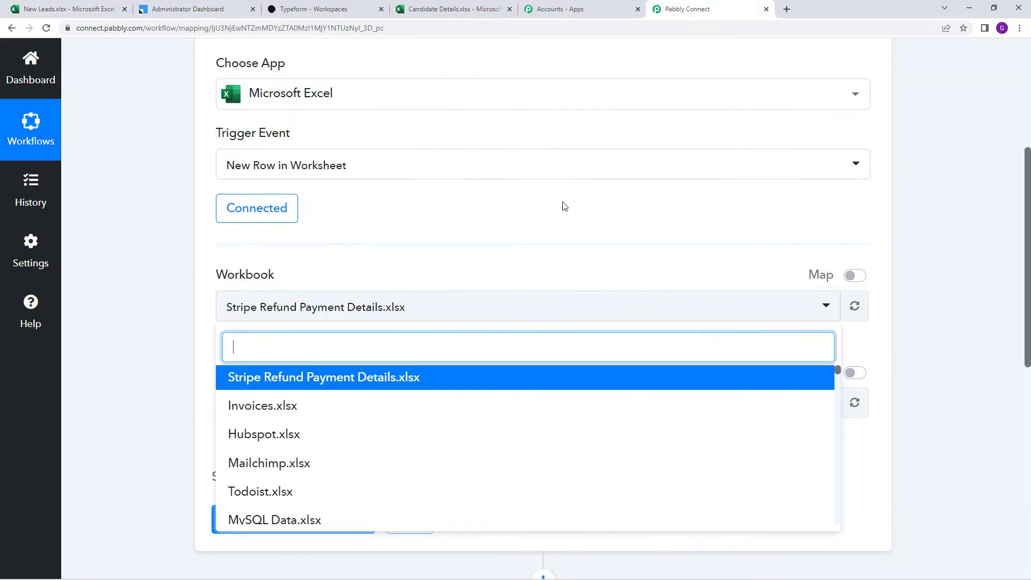
scroll(448, 294, down, 1)
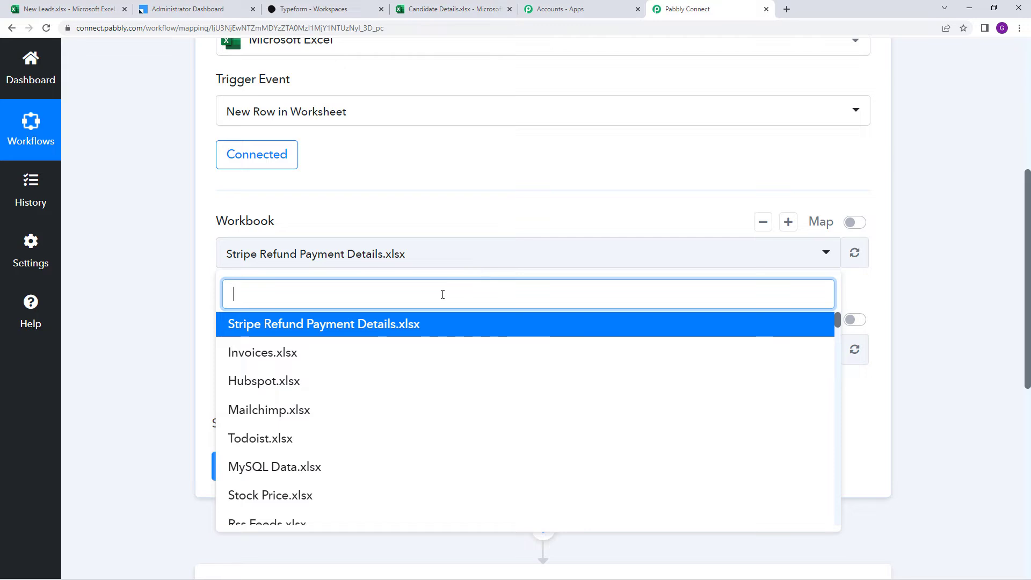
text(new)
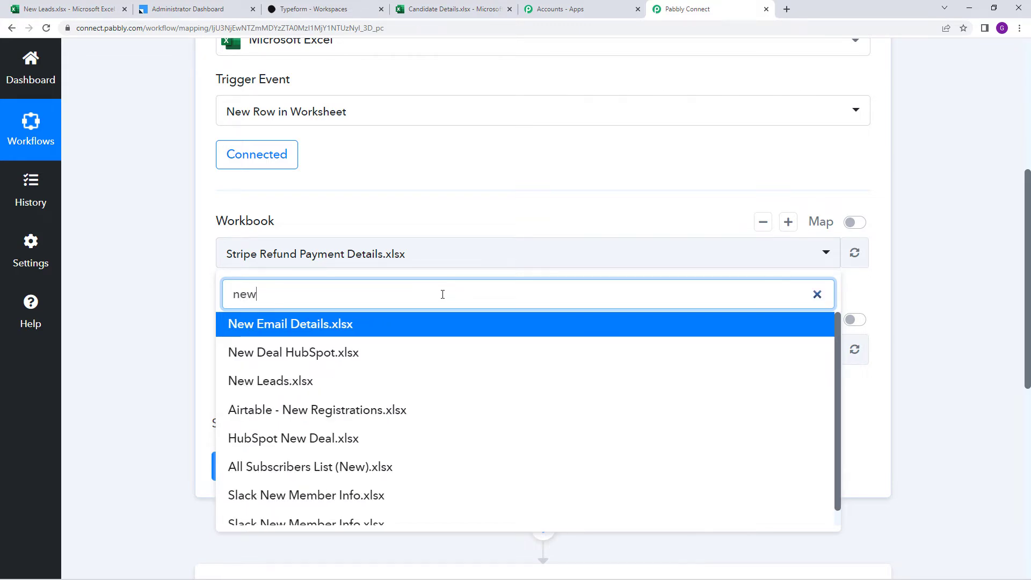
click(395, 388)
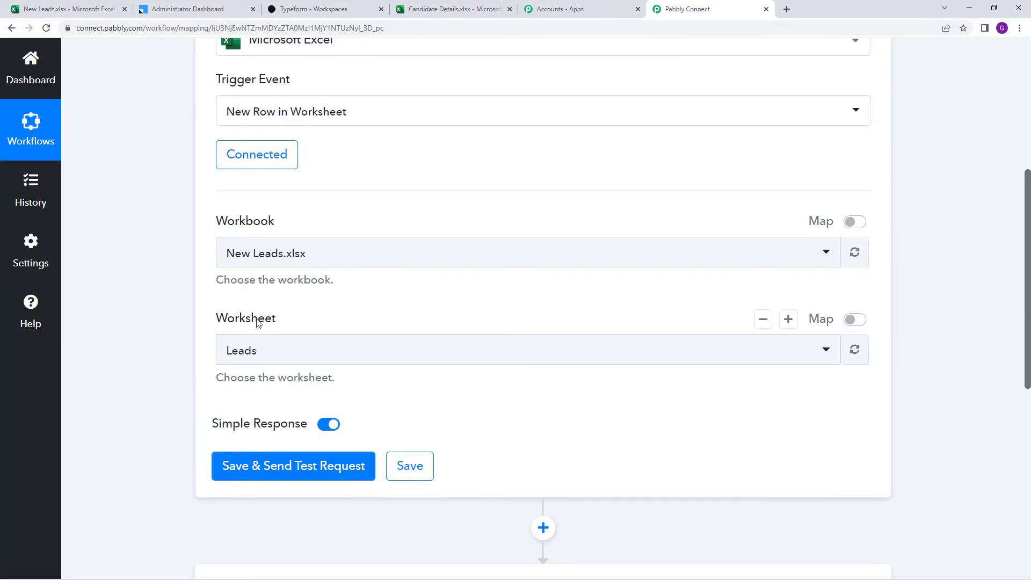
click(54, 4)
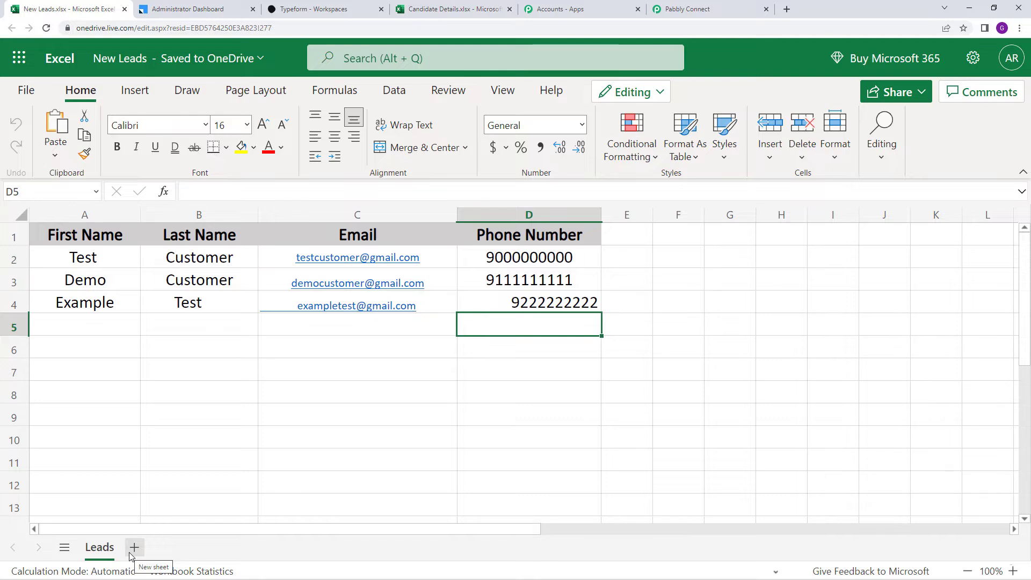
Keep Leads as the worksheet, then save the trigger and fetch a test row
click(701, 8)
click(490, 355)
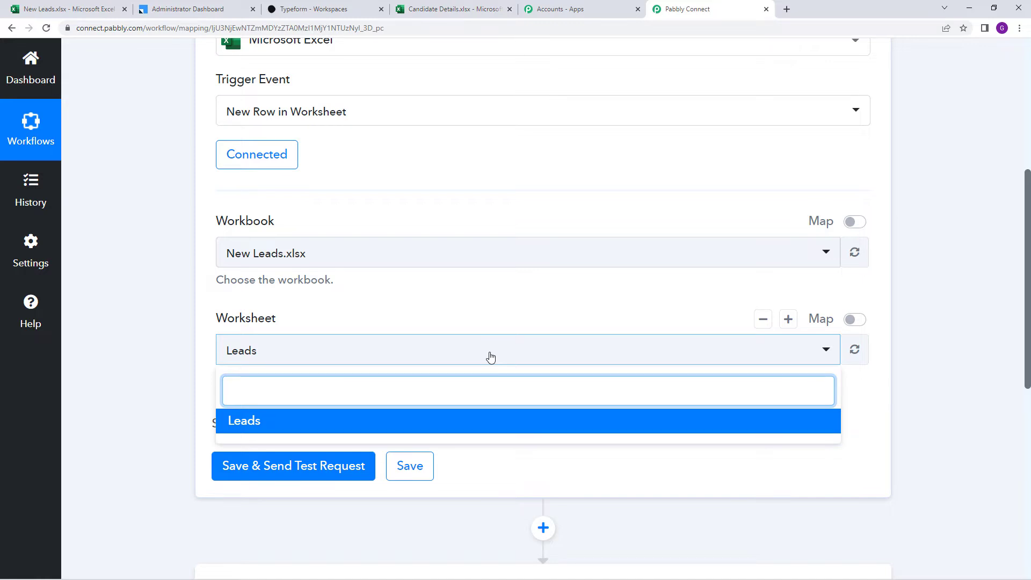
click(489, 356)
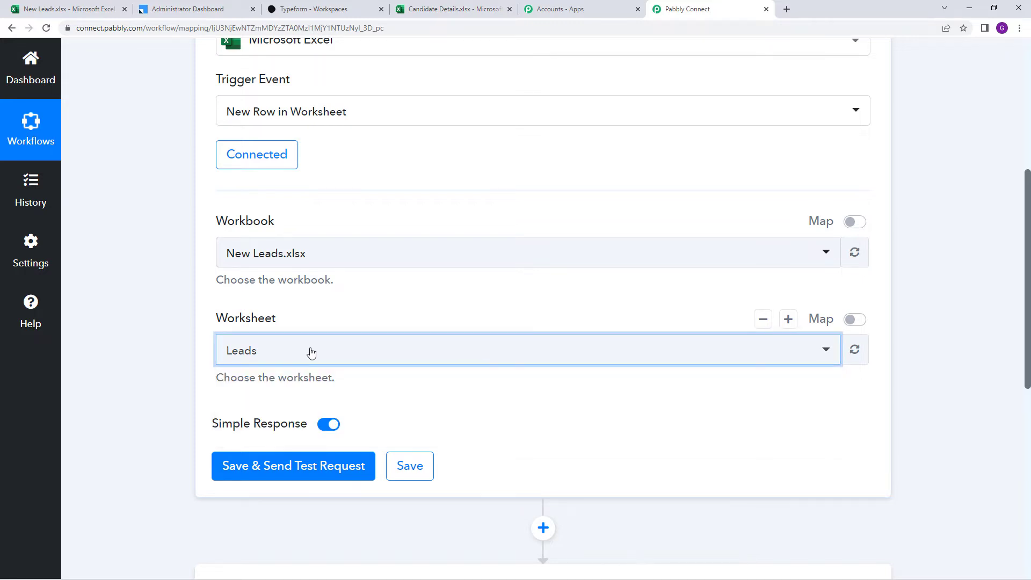
click(313, 464)
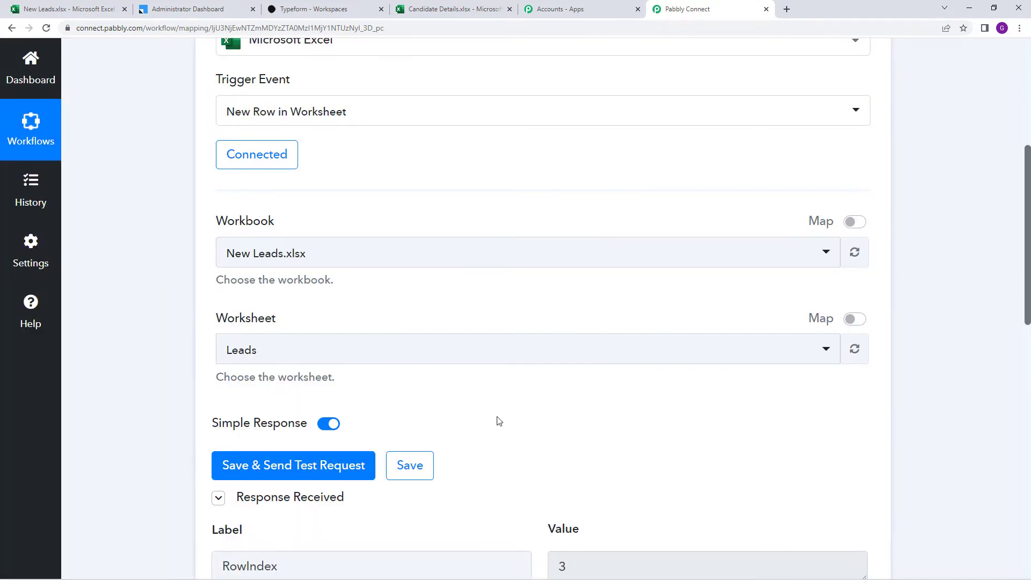
Compare the received RowIndex 3 response against the New Leads spreadsheet
scroll(498, 421, down, 5)
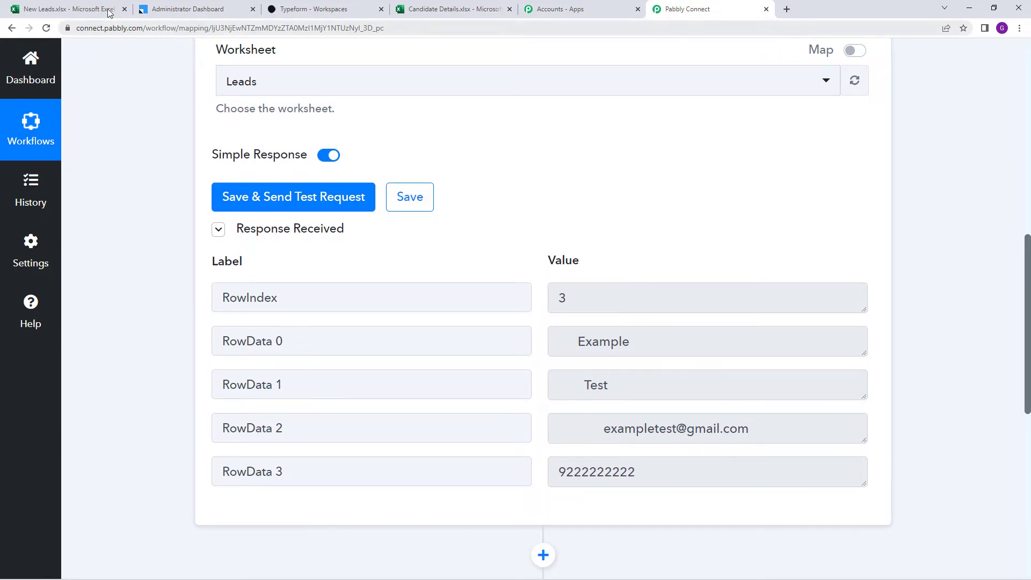
click(91, 6)
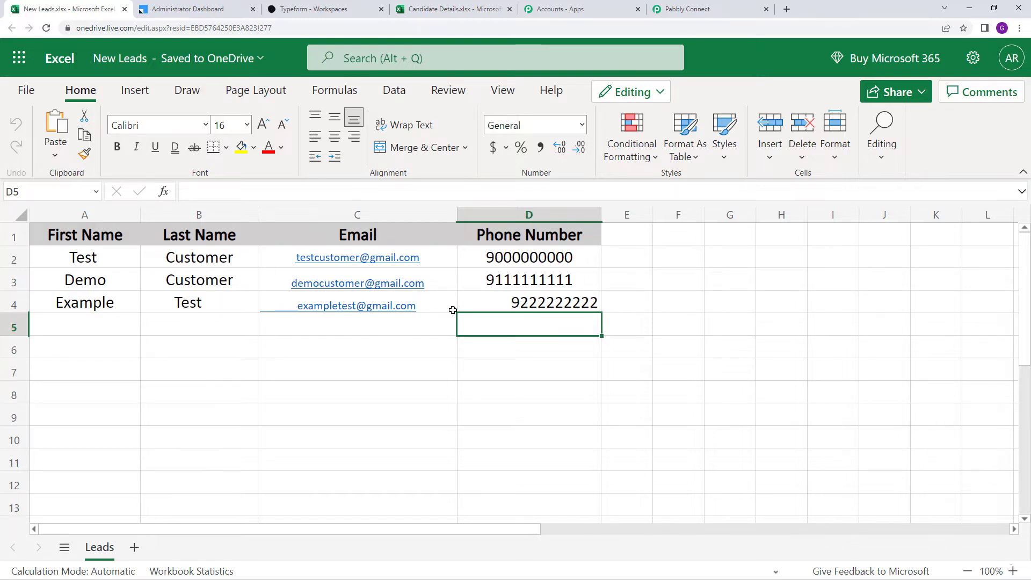
click(687, 9)
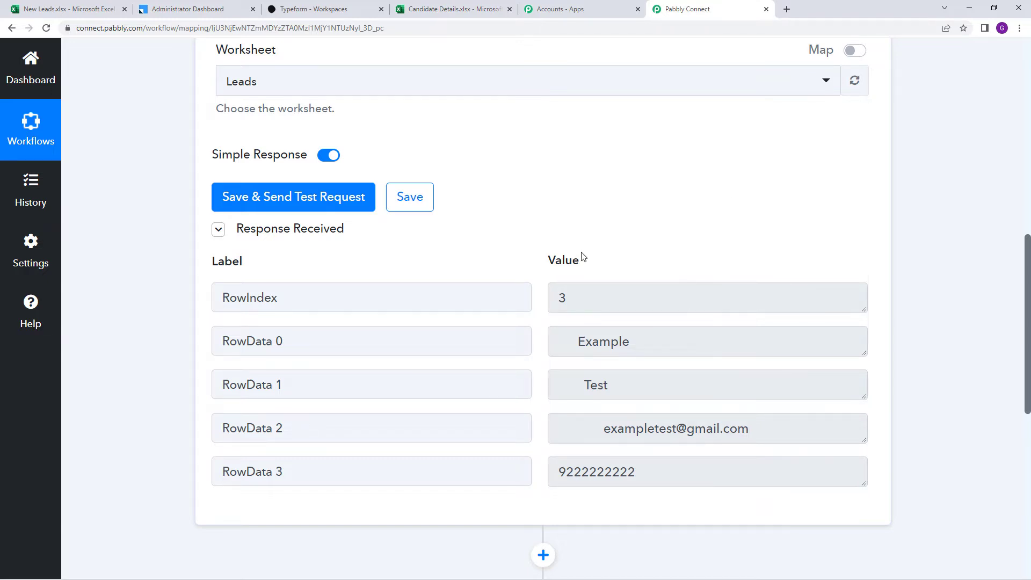
scroll(558, 279, up, 1)
scroll(582, 294, down, 2)
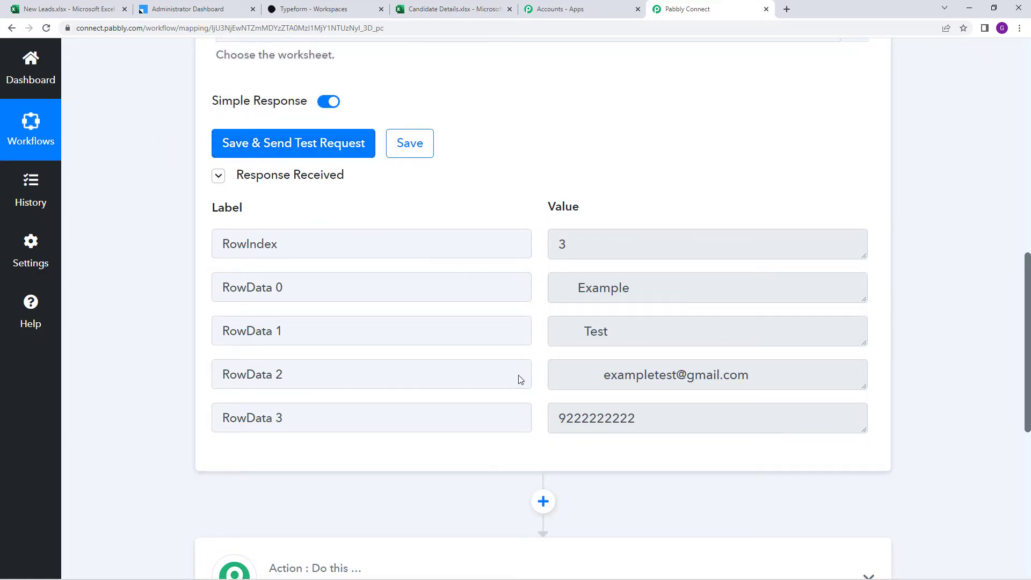
click(67, 9)
click(92, 327)
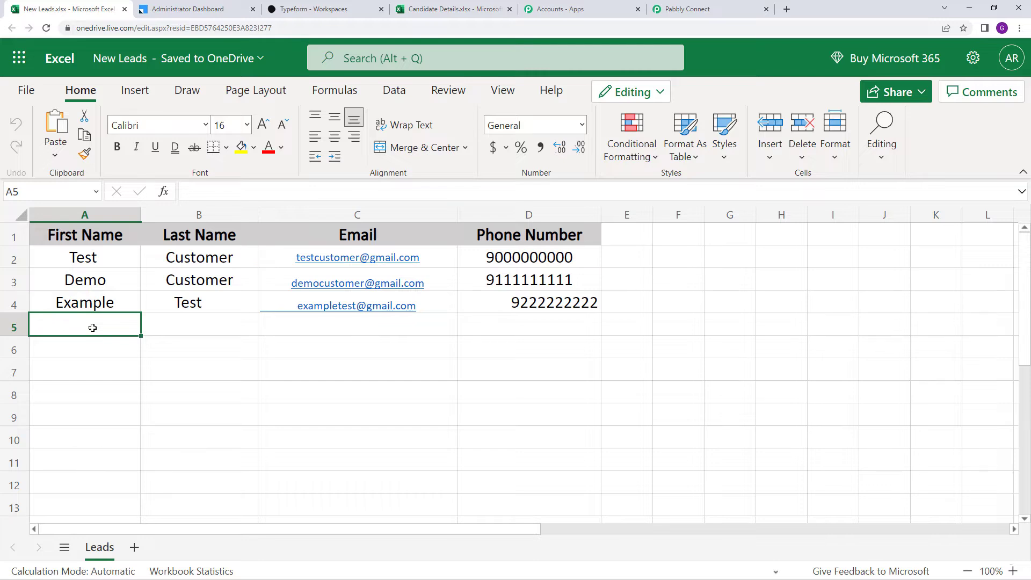
text(Test)
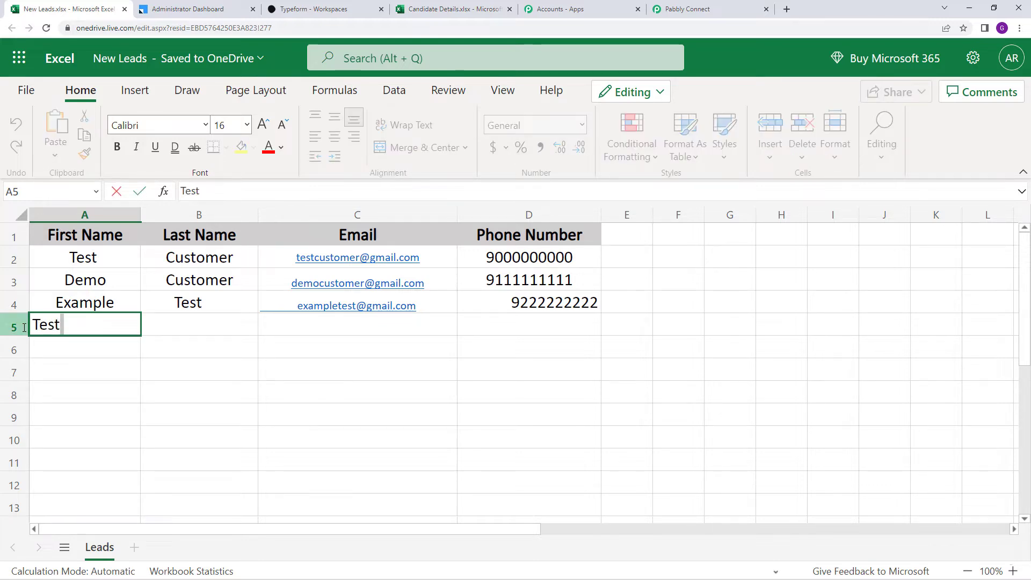
click(163, 327)
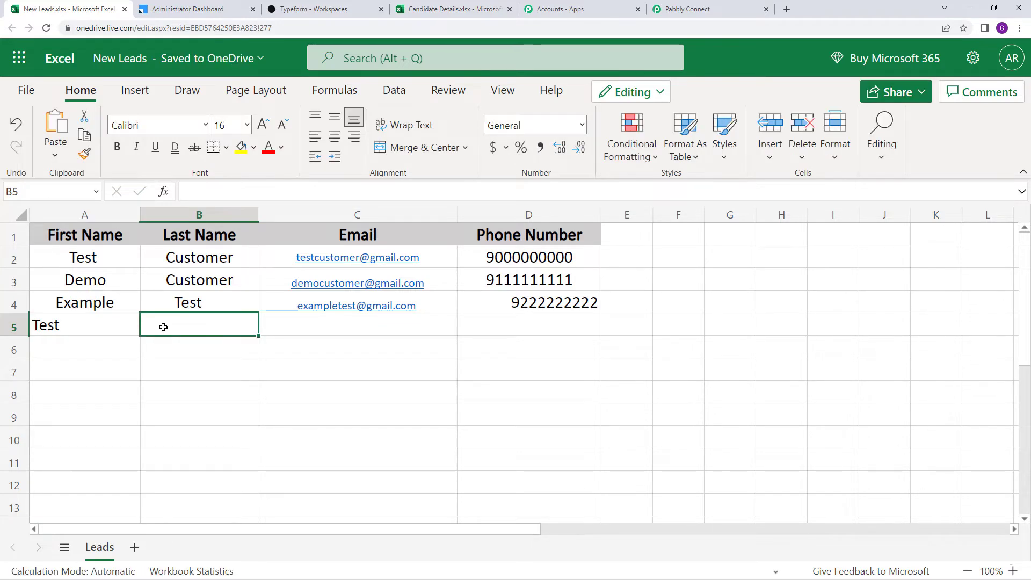
text(Ex)
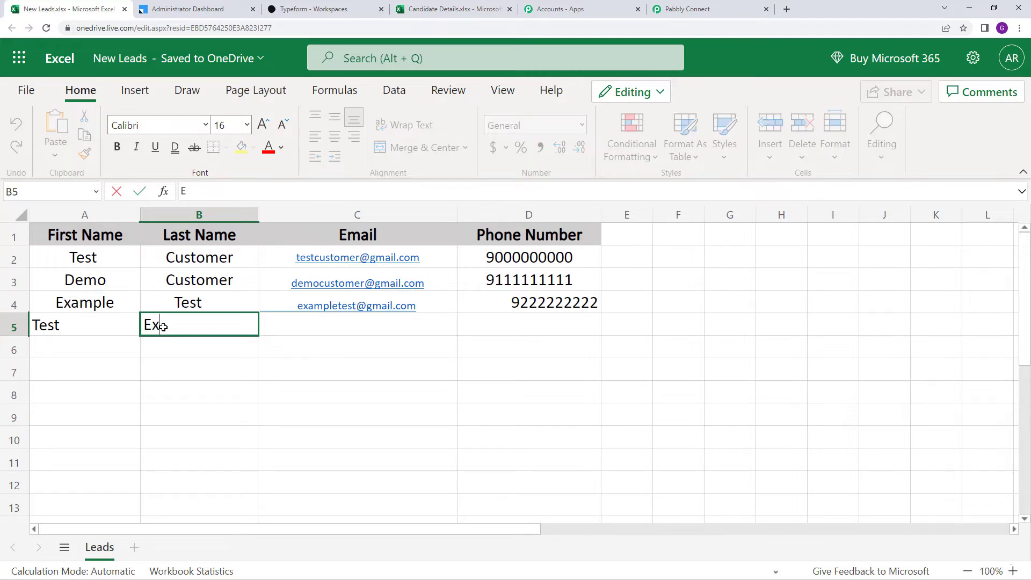
text(ample)
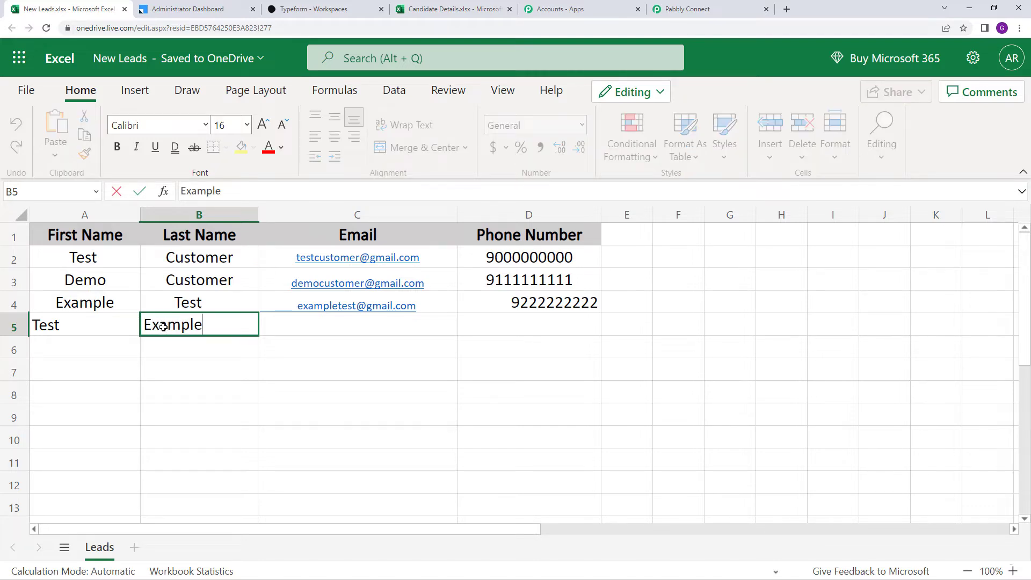
click(336, 330)
text(tes)
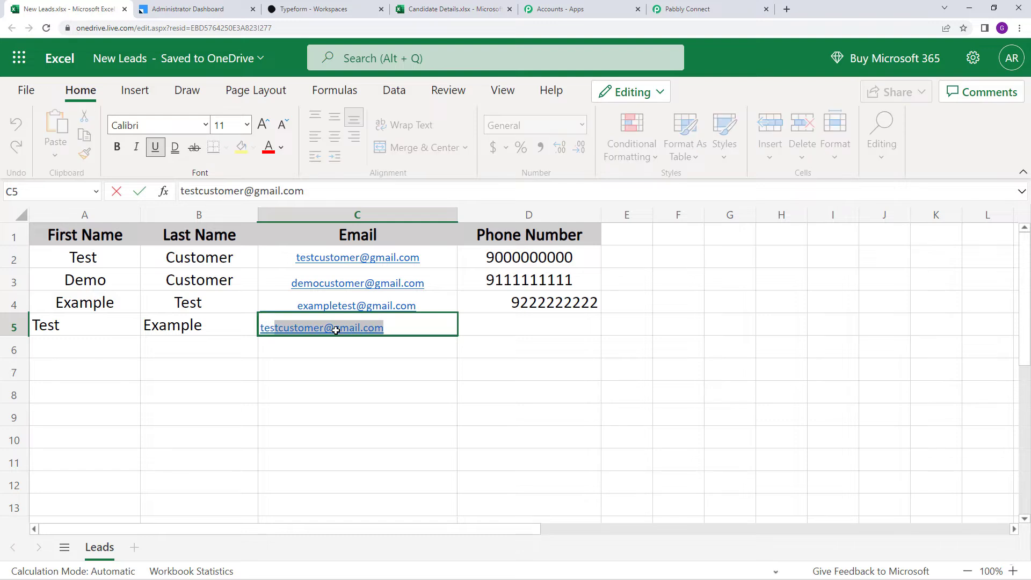
text(texan)
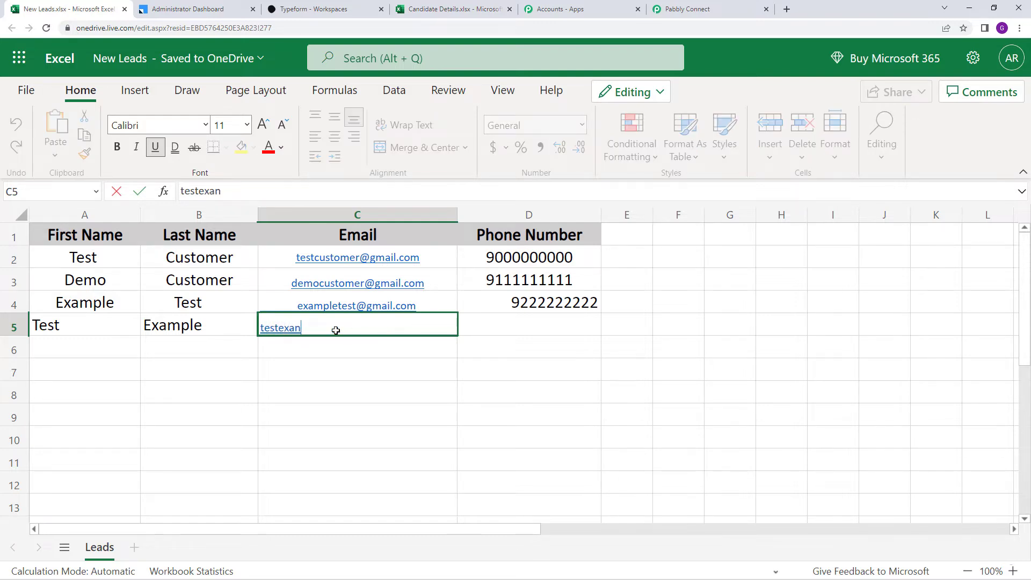
key(BackSpace)
text(mlpe78@exam)
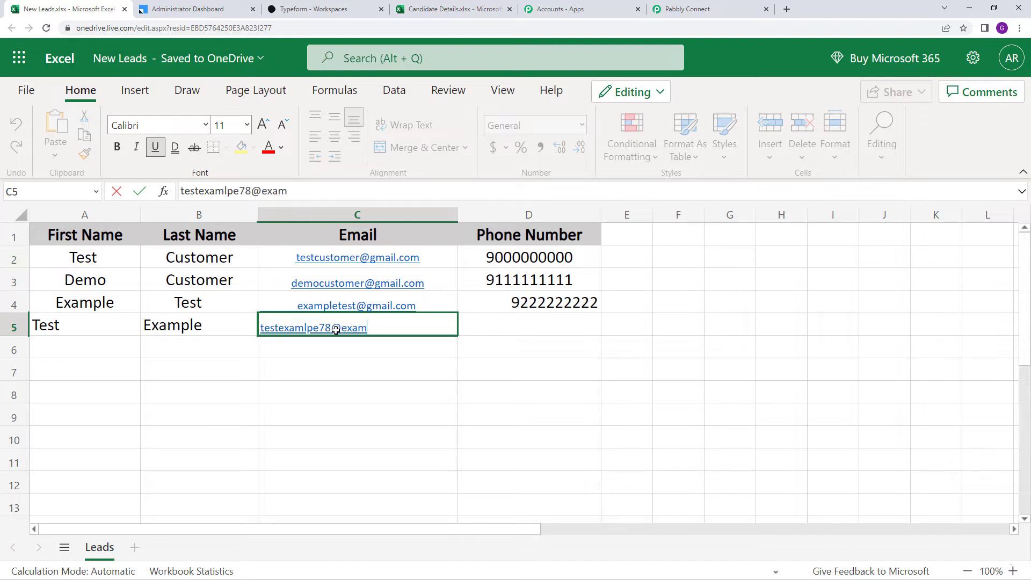
text(ple.com)
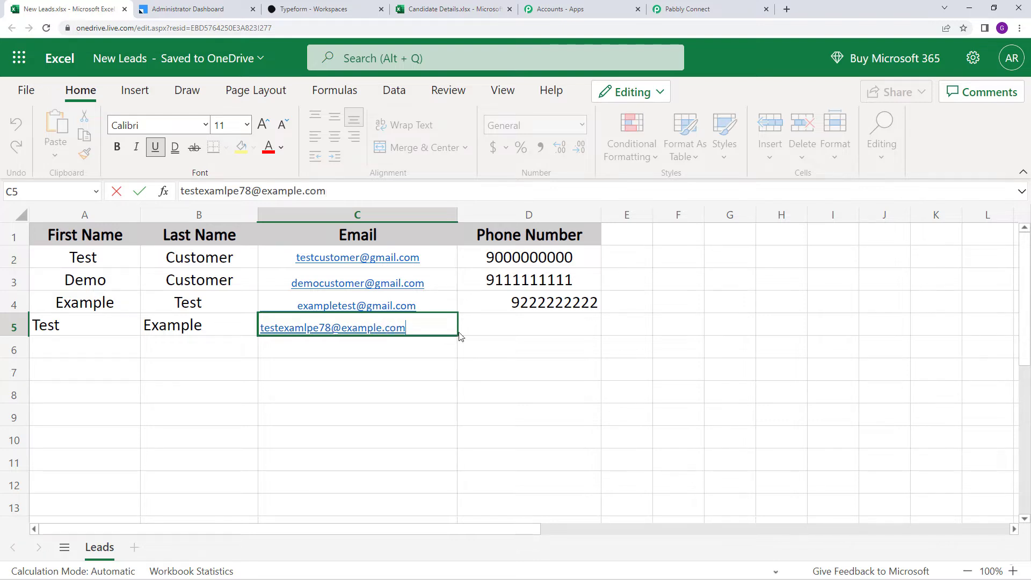
click(479, 322)
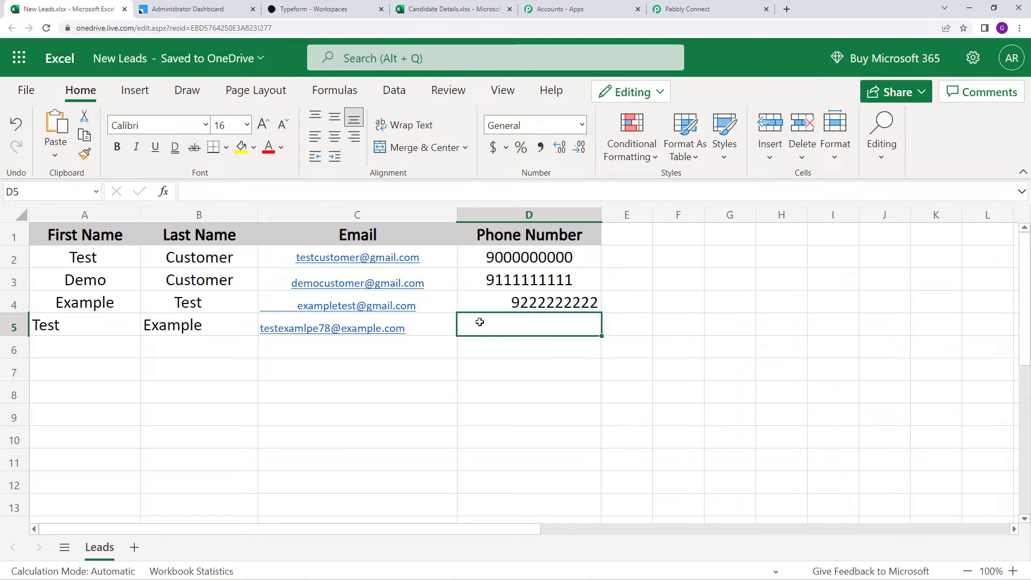
text(9666666666)
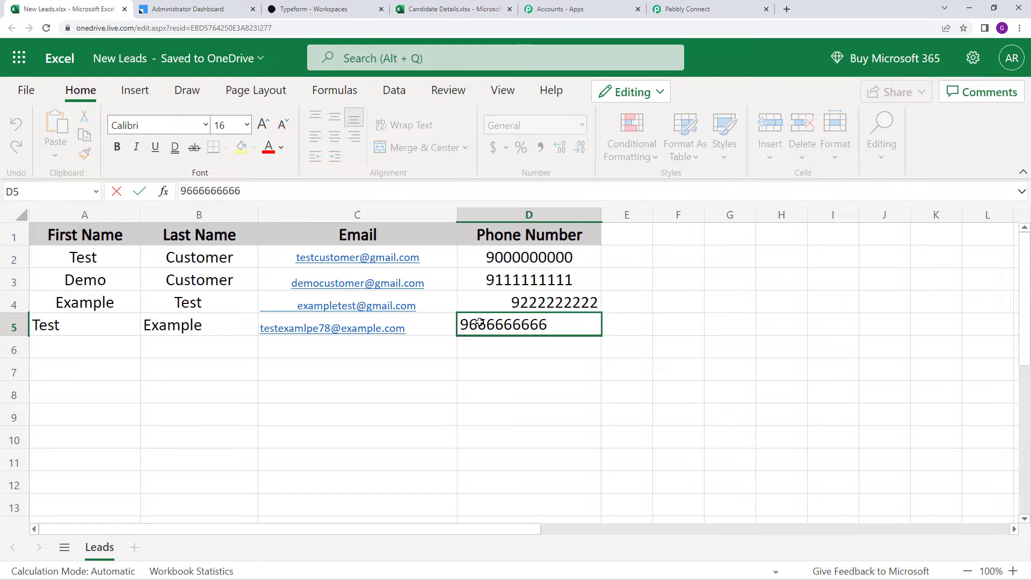
key(Return)
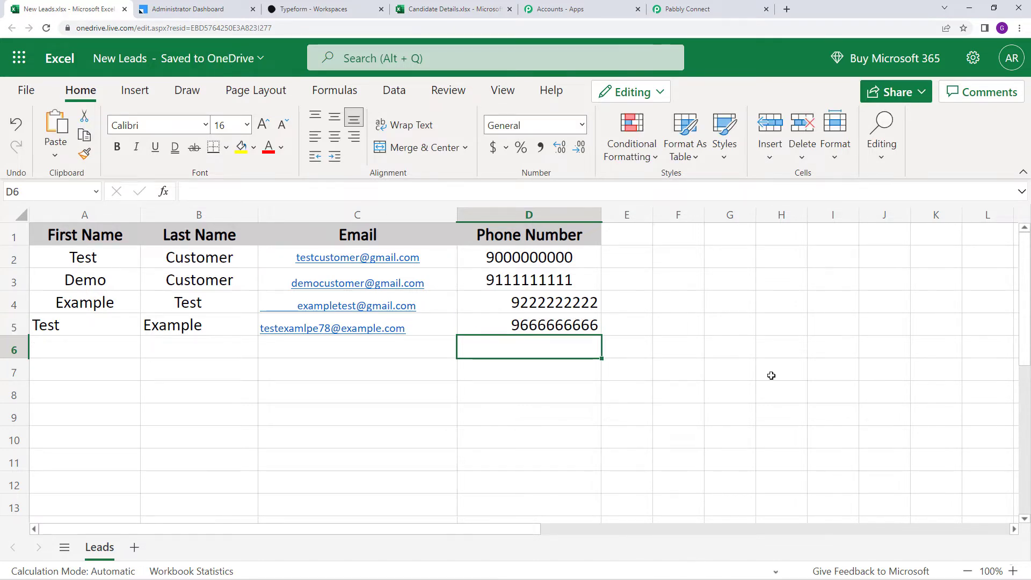
click(704, 4)
Re-run the trigger test so the response returns the new row as RowIndex 4
click(309, 250)
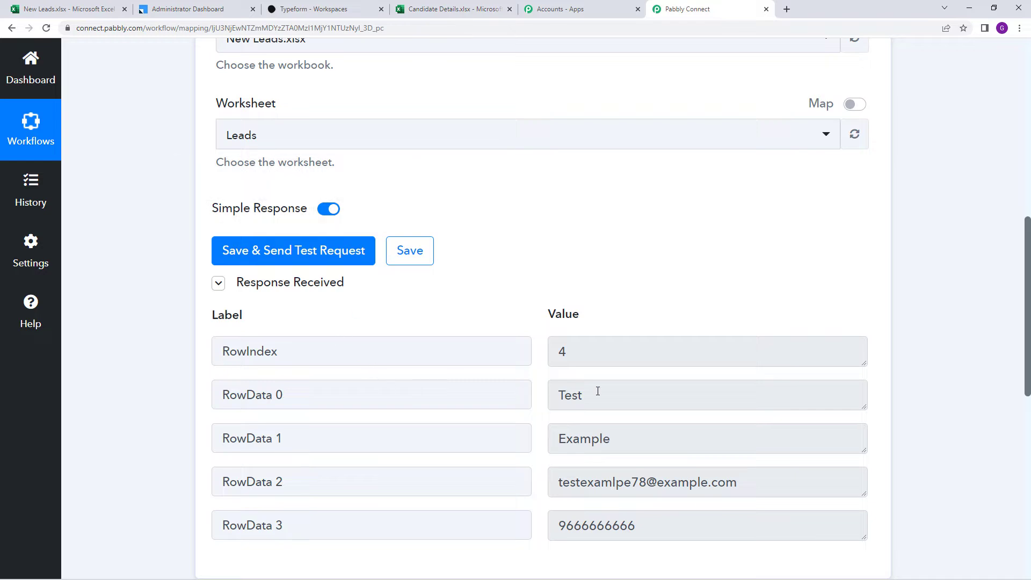
scroll(577, 386, up, 5)
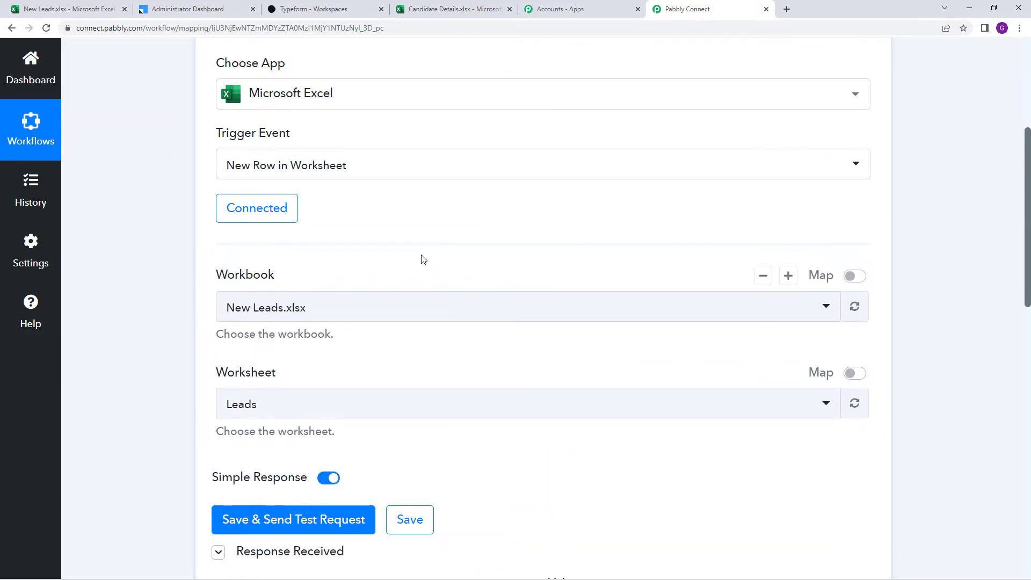
scroll(504, 314, down, 1)
scroll(505, 314, down, 4)
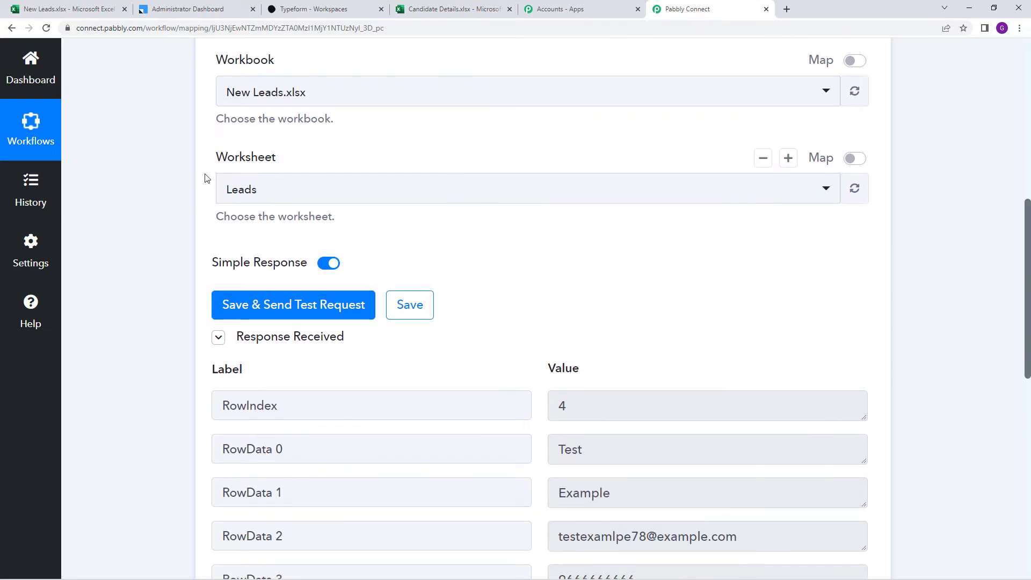
scroll(363, 218, down, 2)
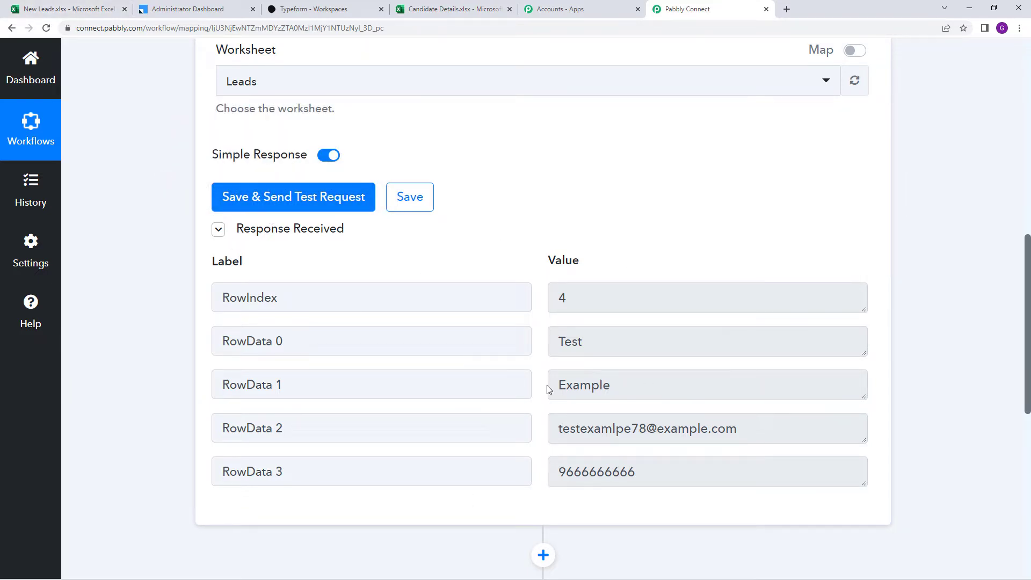
scroll(510, 301, down, 6)
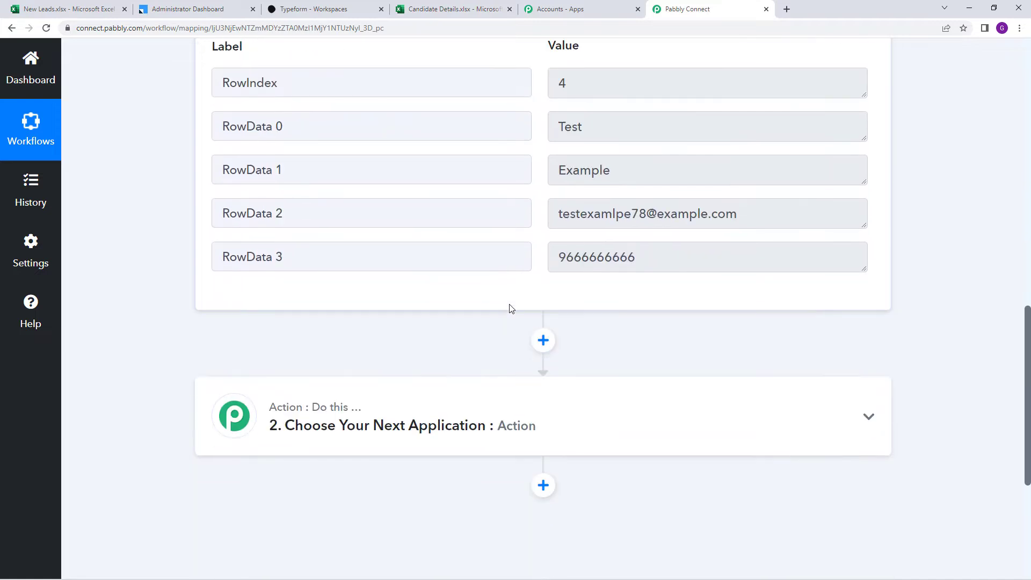
click(479, 310)
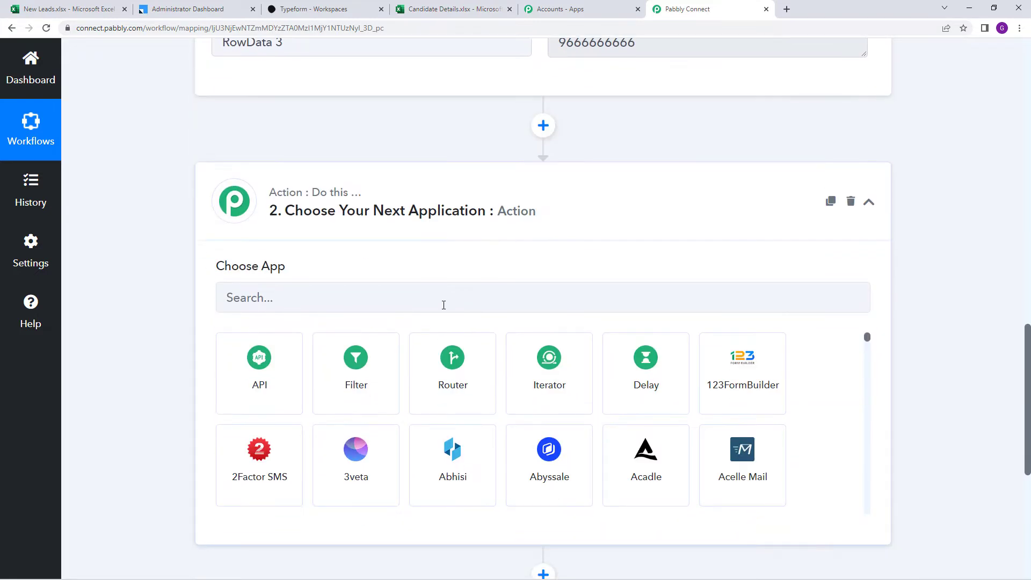
Set the action to Leadsquared's Create or Update Lead event
click(438, 302)
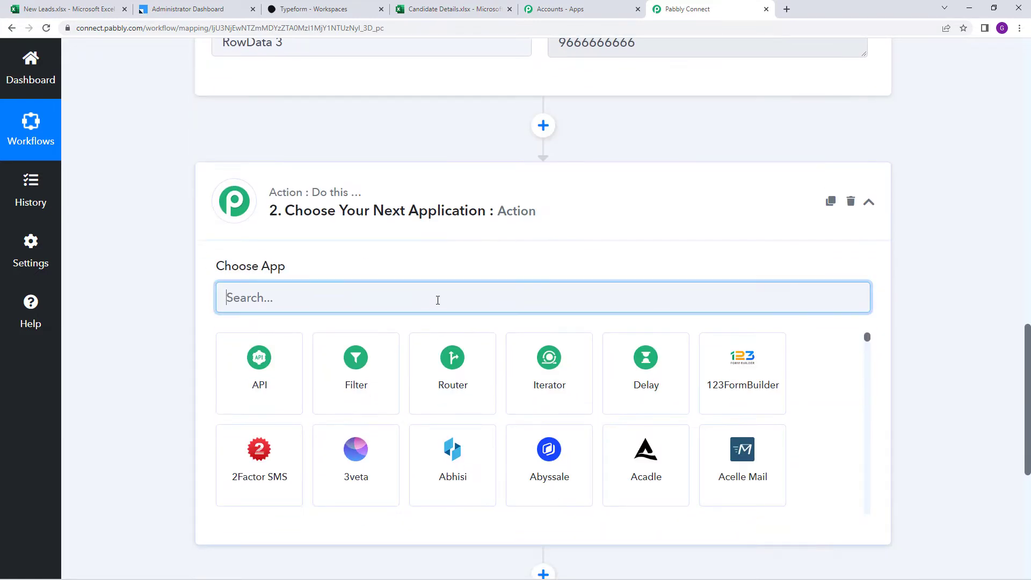
text(le)
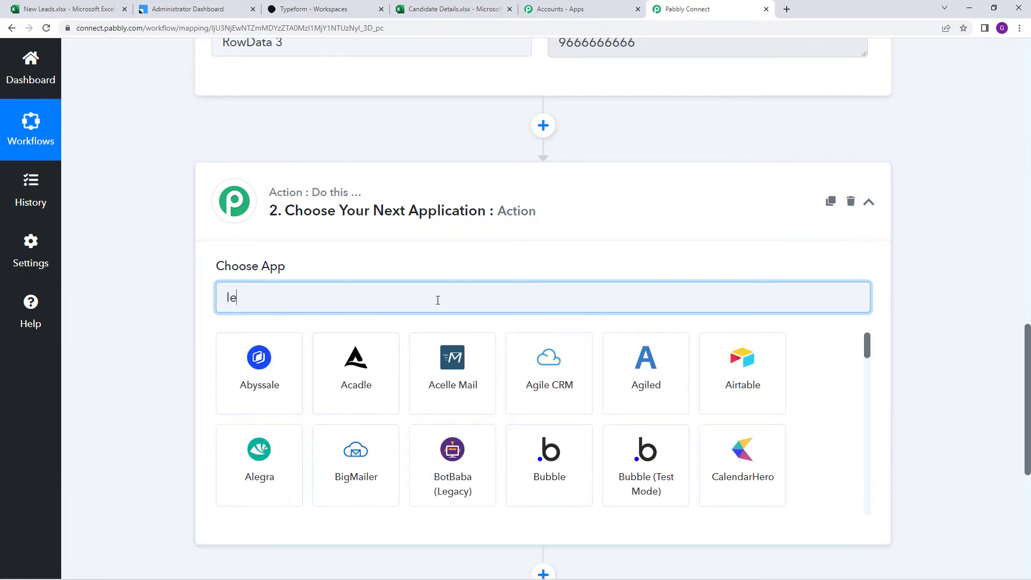
text(adsquared)
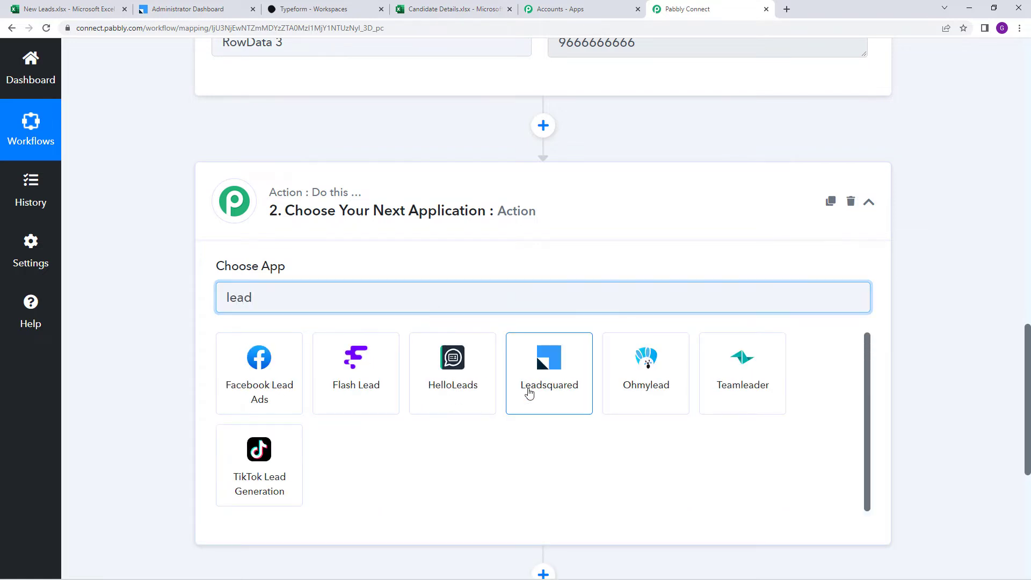
click(529, 393)
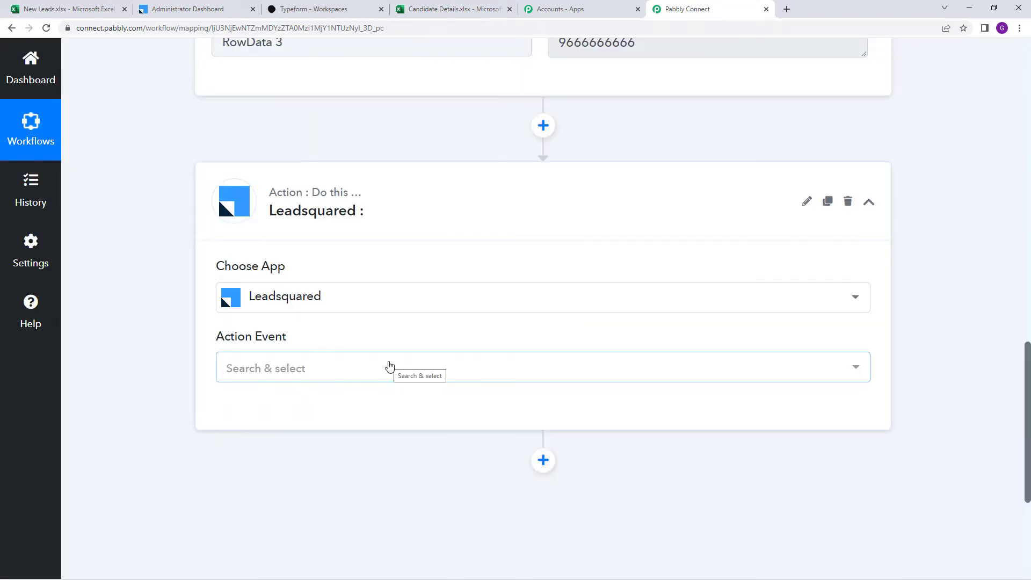
click(390, 366)
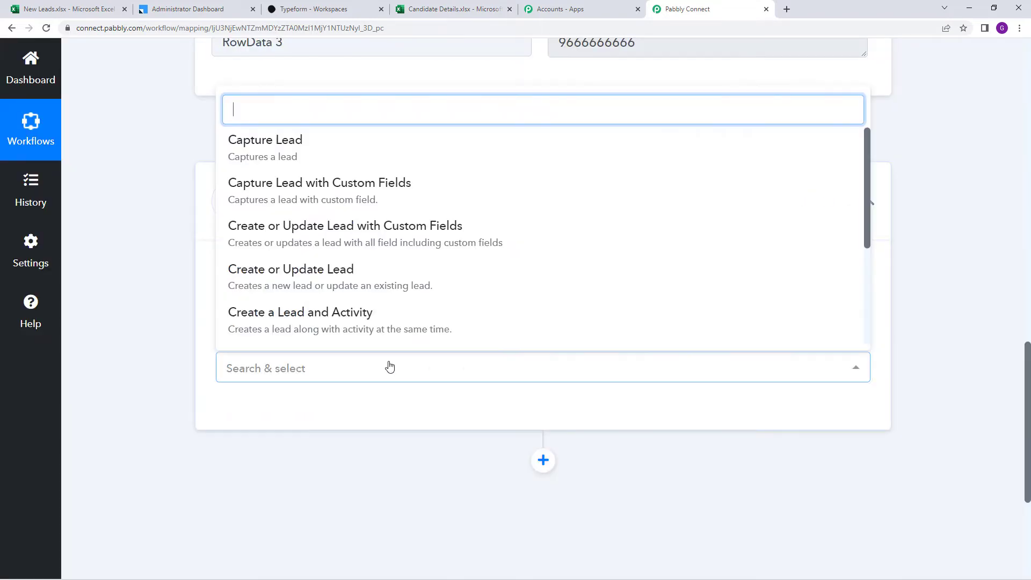
click(390, 291)
Start a new Leadsquared connection, then open the LeadSquared dashboard's account options
click(274, 426)
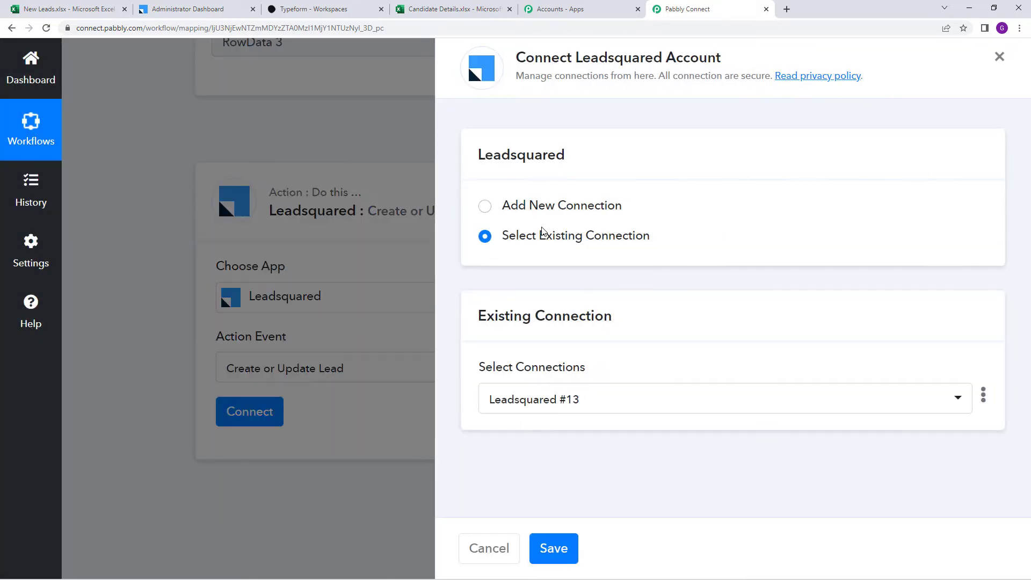
click(483, 206)
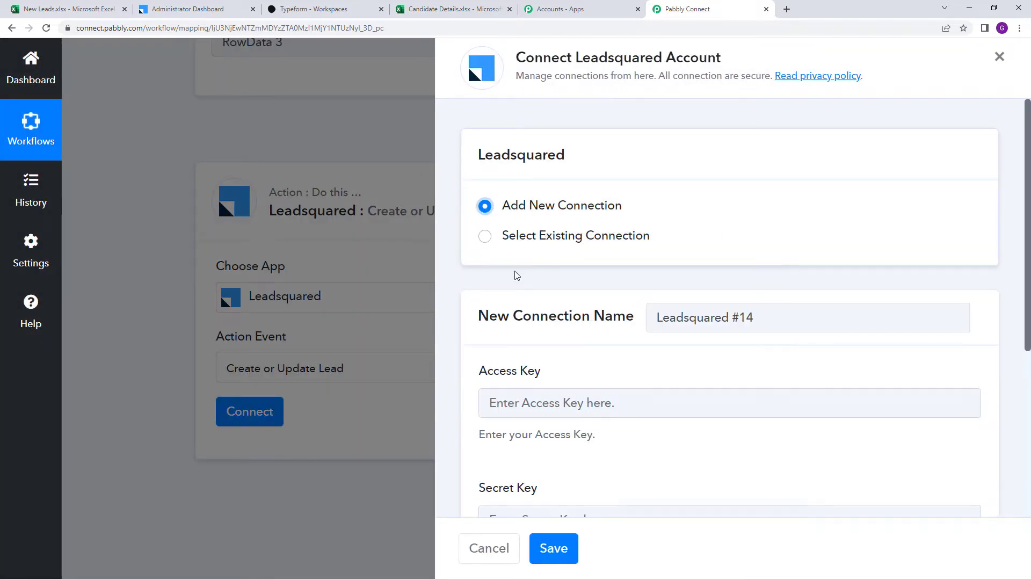
scroll(531, 313, down, 3)
scroll(532, 312, down, 1)
scroll(533, 305, up, 2)
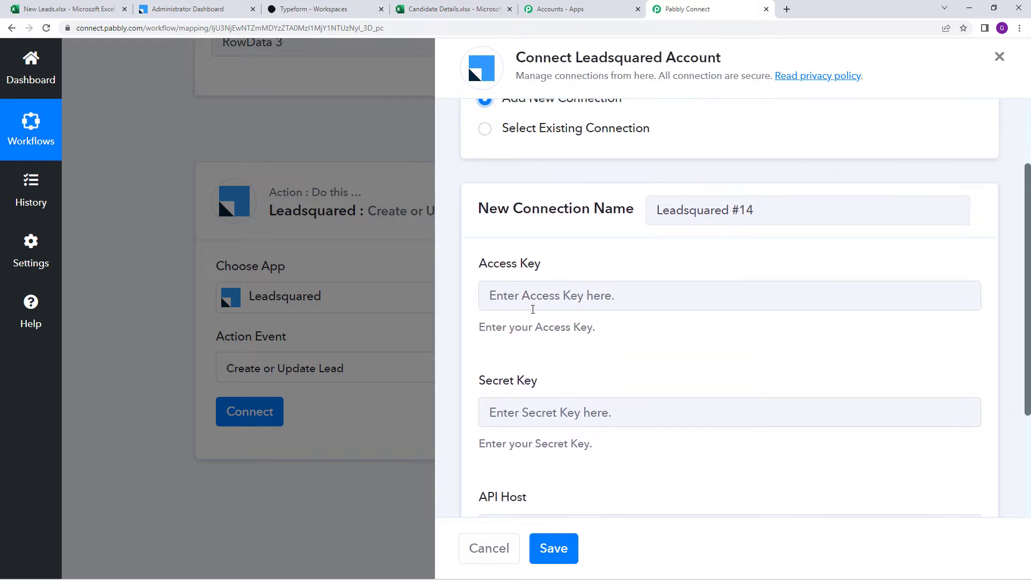
scroll(536, 280, down, 1)
scroll(562, 284, down, 3)
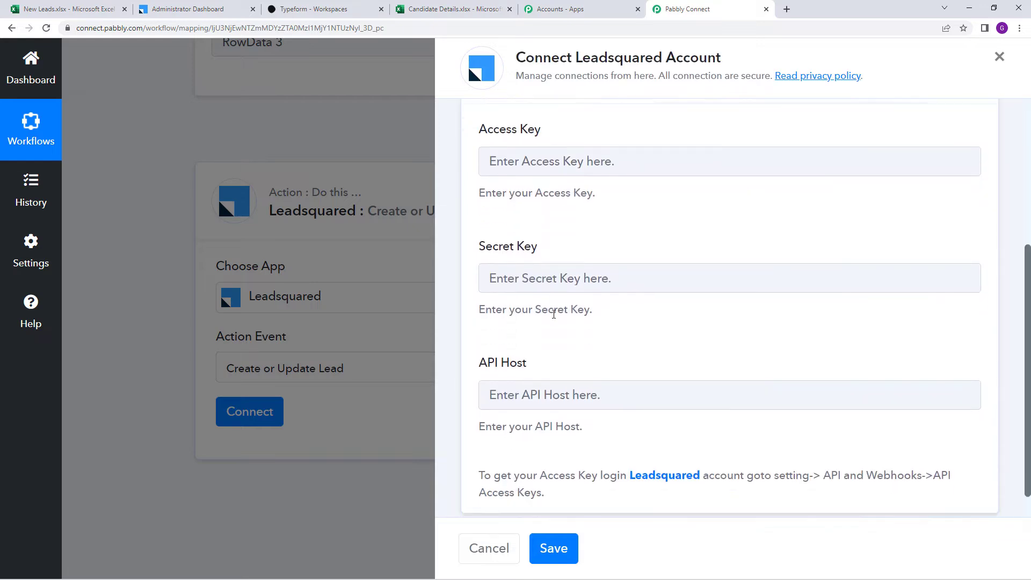
scroll(537, 337, up, 2)
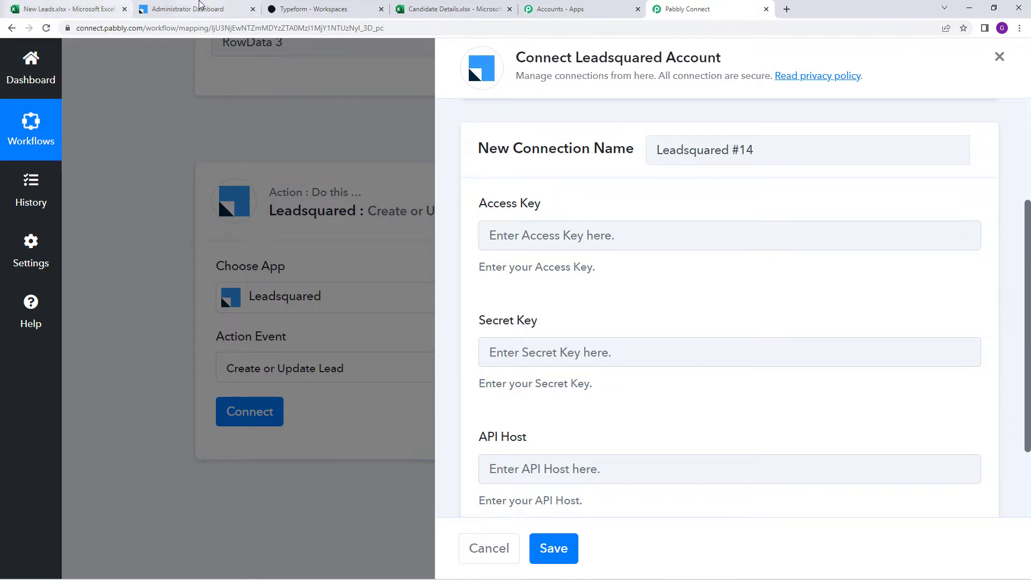
click(200, 5)
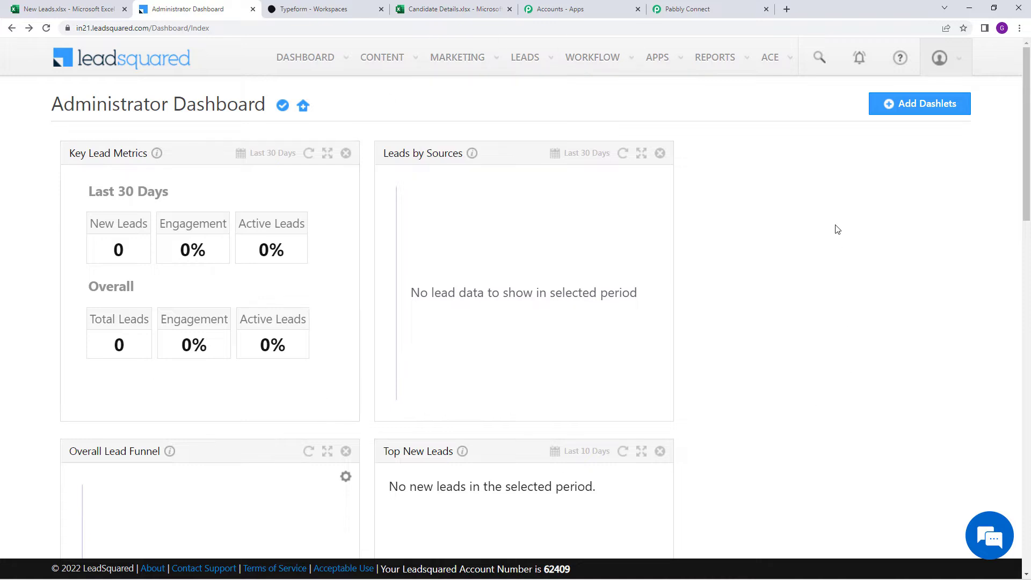
click(939, 61)
Generate a new API access key under LeadSquared's API and Webhooks settings and select it
click(884, 187)
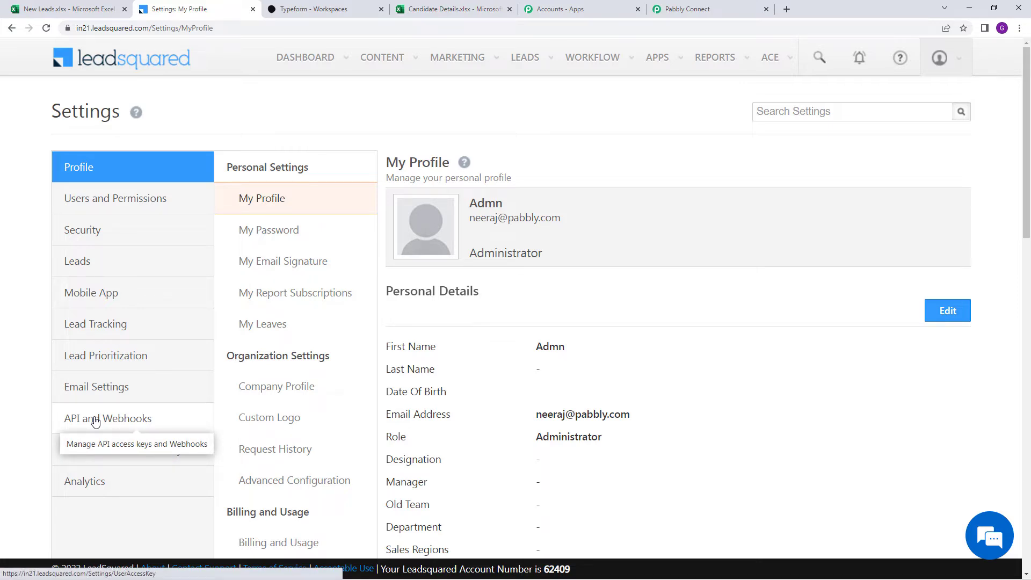
click(95, 421)
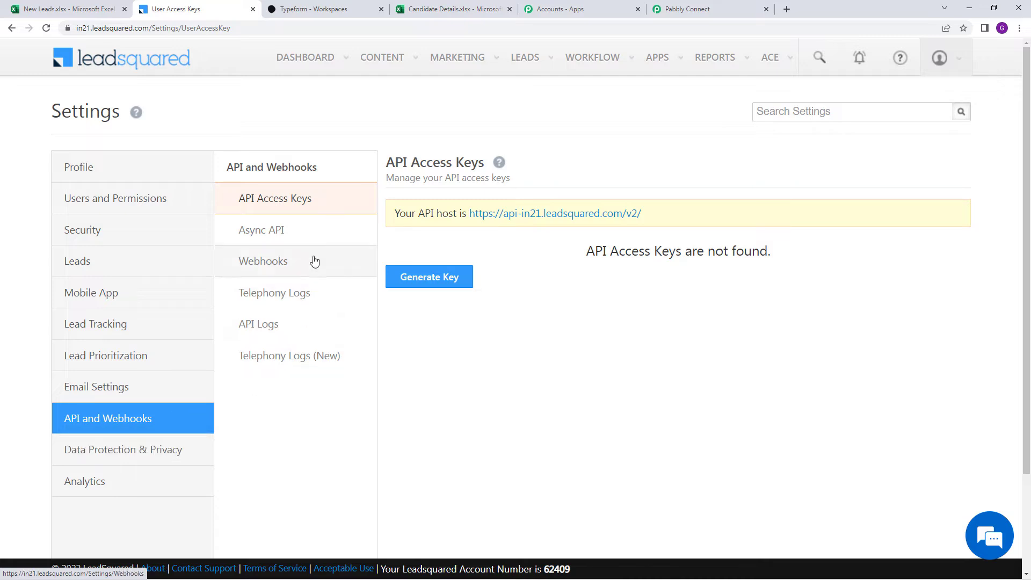
click(316, 211)
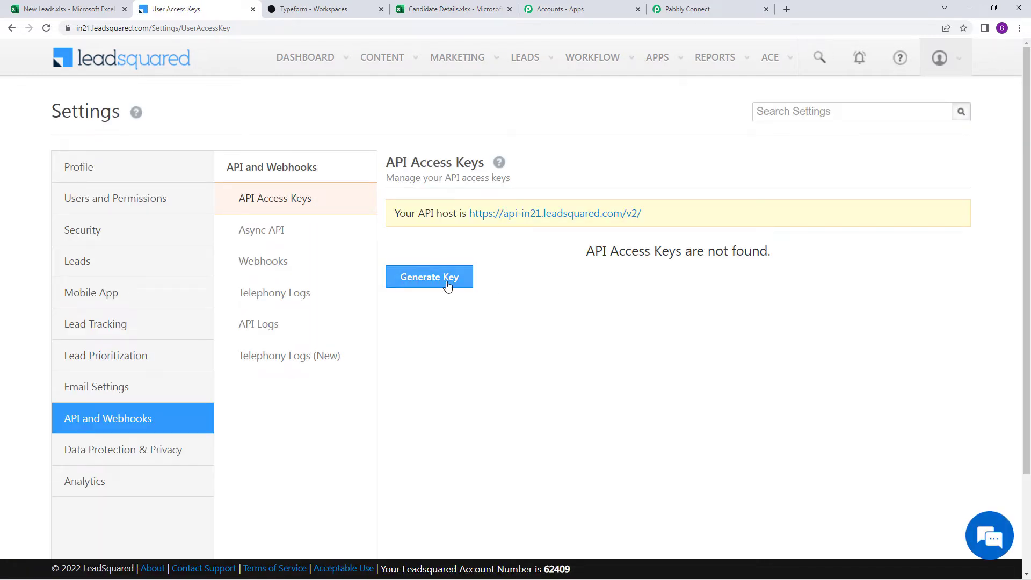
click(448, 285)
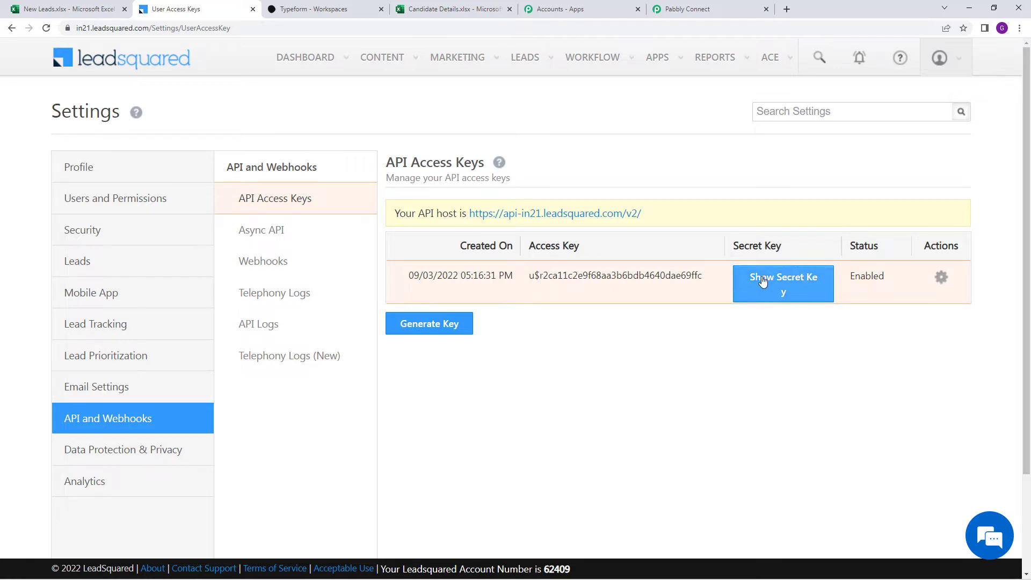
key(shift+Right)
key(shift+Right)
key(shift+Right)
key(shift+Right)
key(shift+Right)
key(shift+Right)
key(shift+Right)
key(shift+Right)
key(shift+Right)
key(shift+Right)
key(shift+Right)
key(shift+Right)
key(shift+Right)
key(shift+Right)
key(shift+Right)
key(shift+Right)
key(shift+Right)
key(shift+Right)
key(shift+Right)
key(shift+Right)
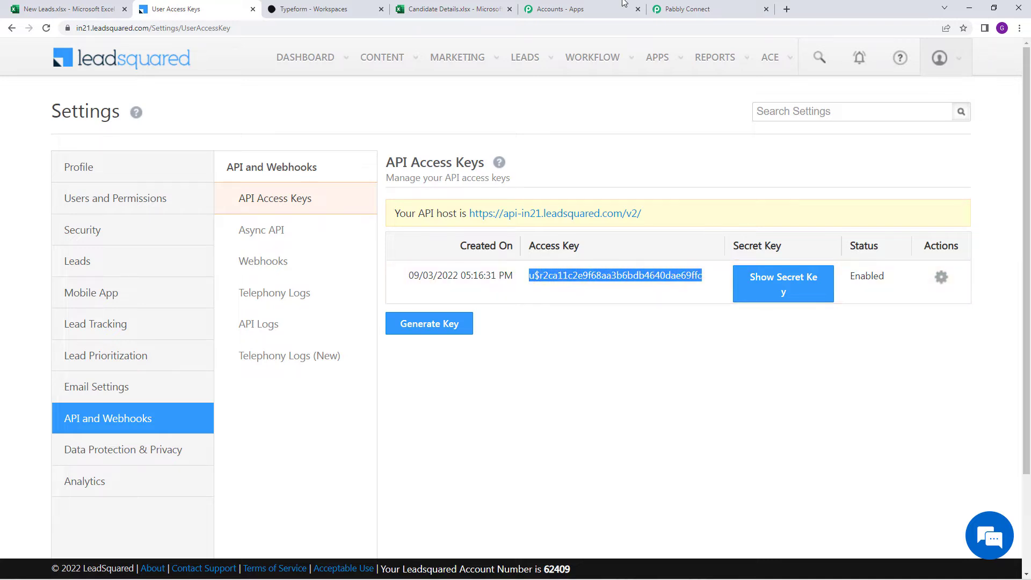
click(687, 9)
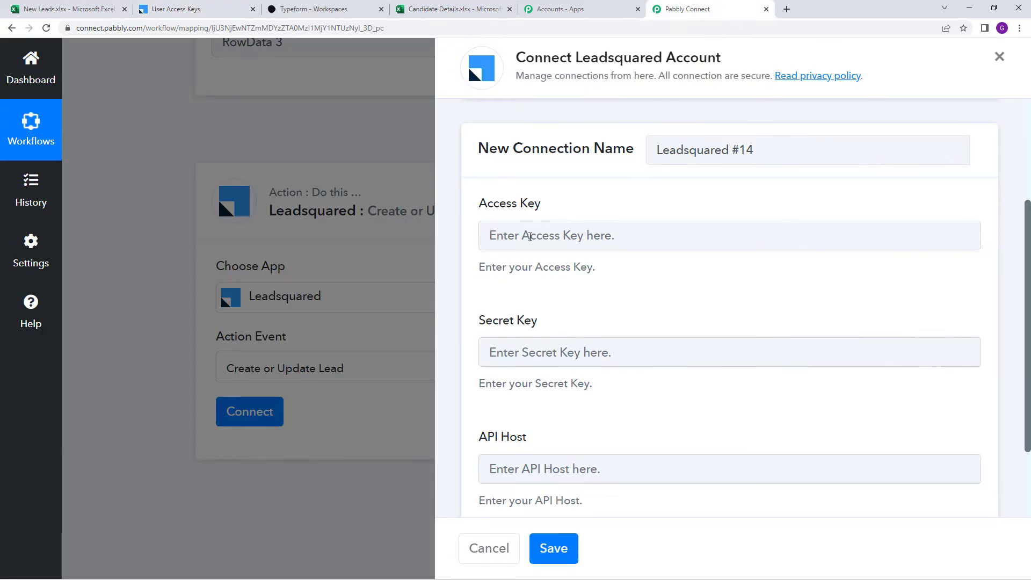
Paste the LeadSquared access key and revealed secret key into the connection form
right_click(527, 226)
click(581, 326)
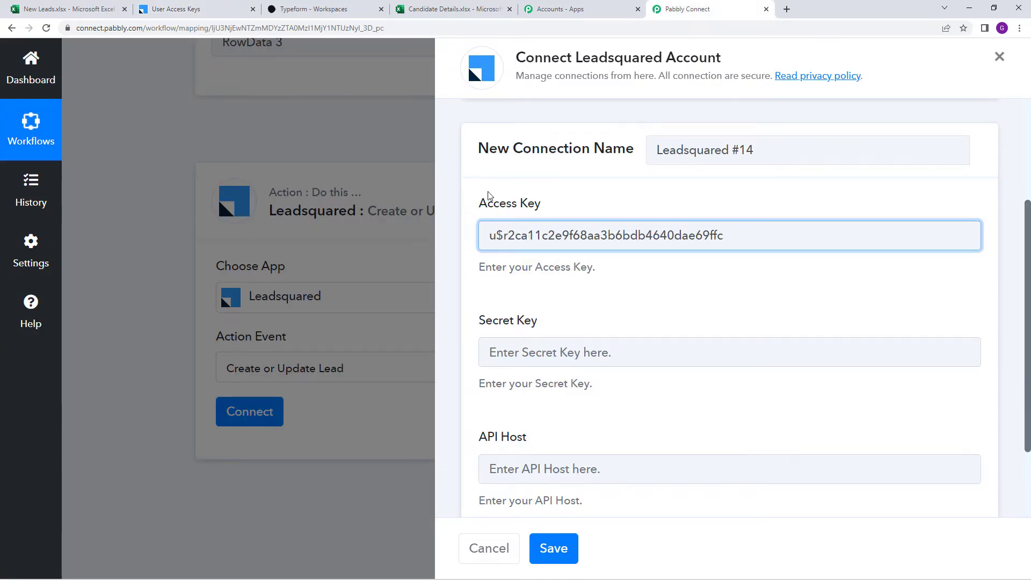
click(178, 9)
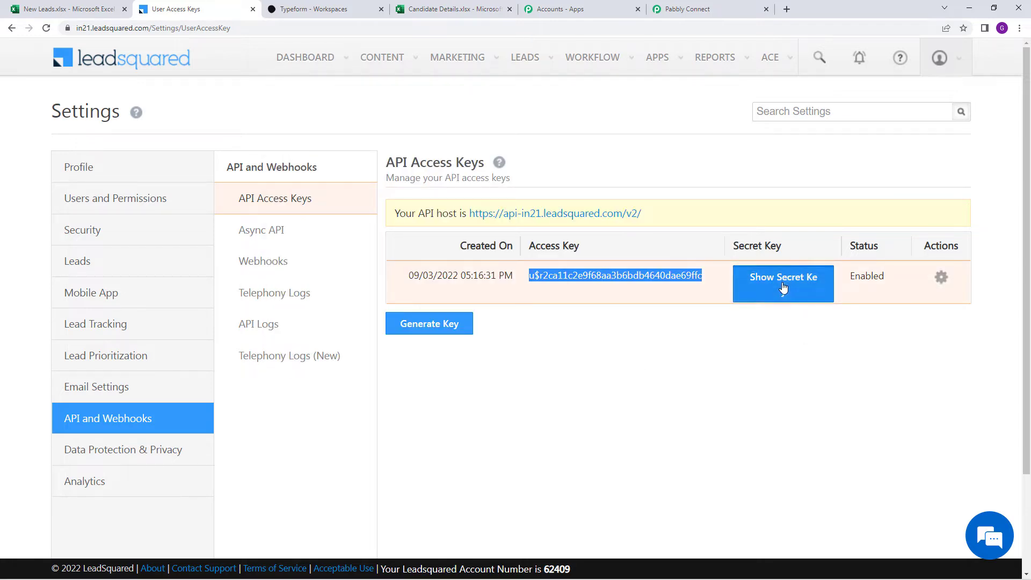
click(785, 290)
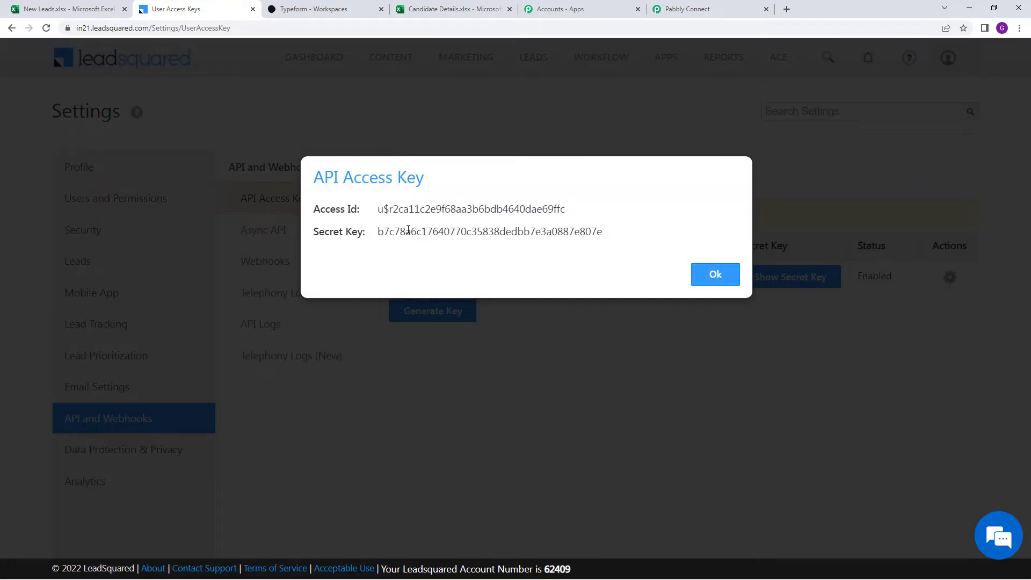
double_click(408, 231)
right_click(408, 231)
click(437, 242)
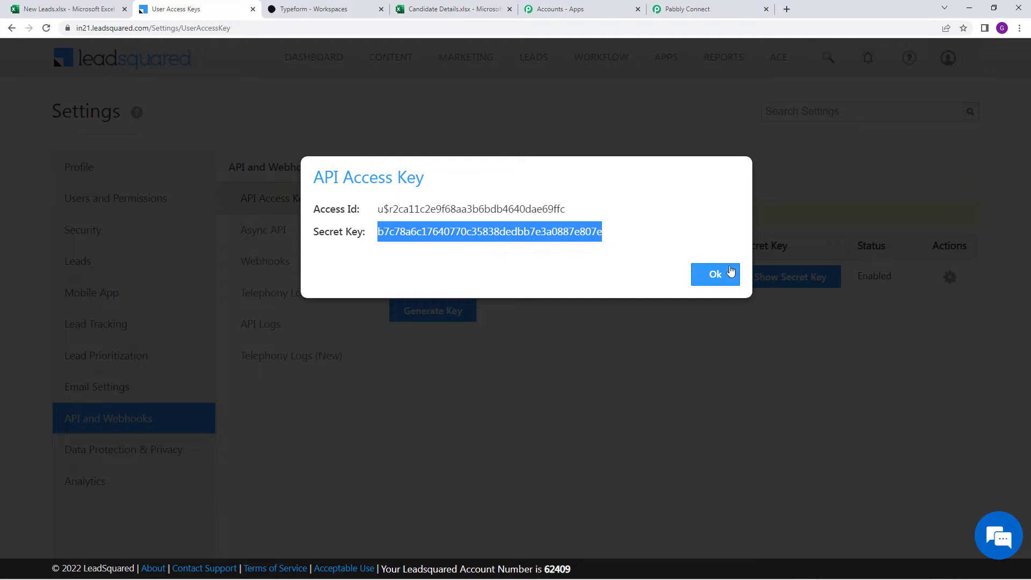
click(715, 274)
click(687, 9)
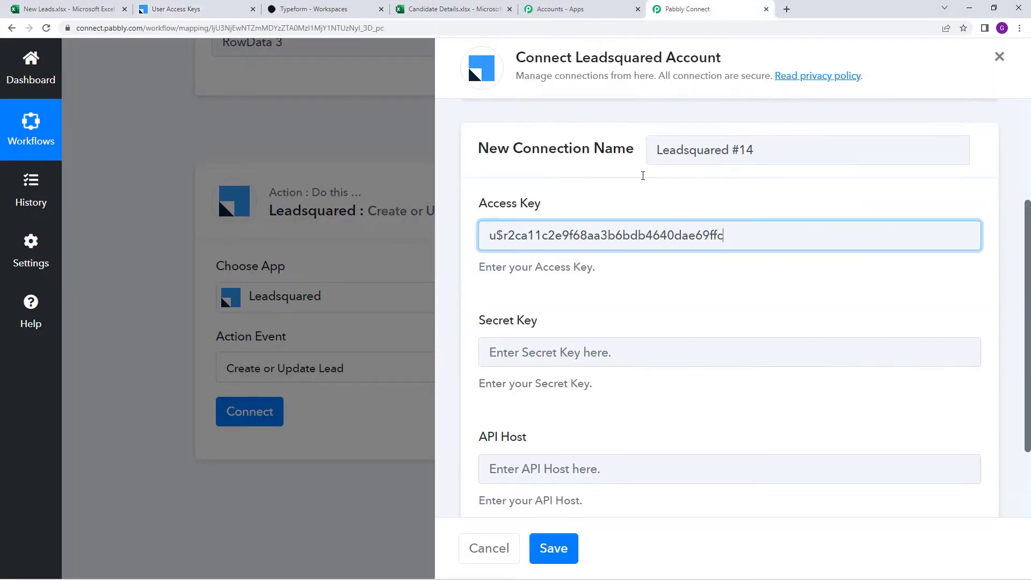
right_click(623, 356)
click(653, 443)
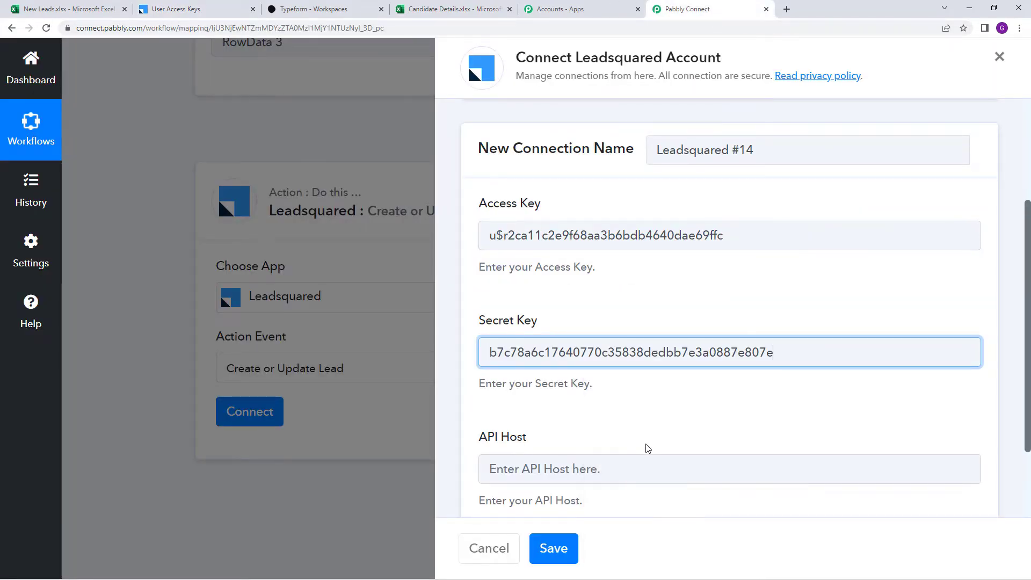
scroll(521, 488, down, 2)
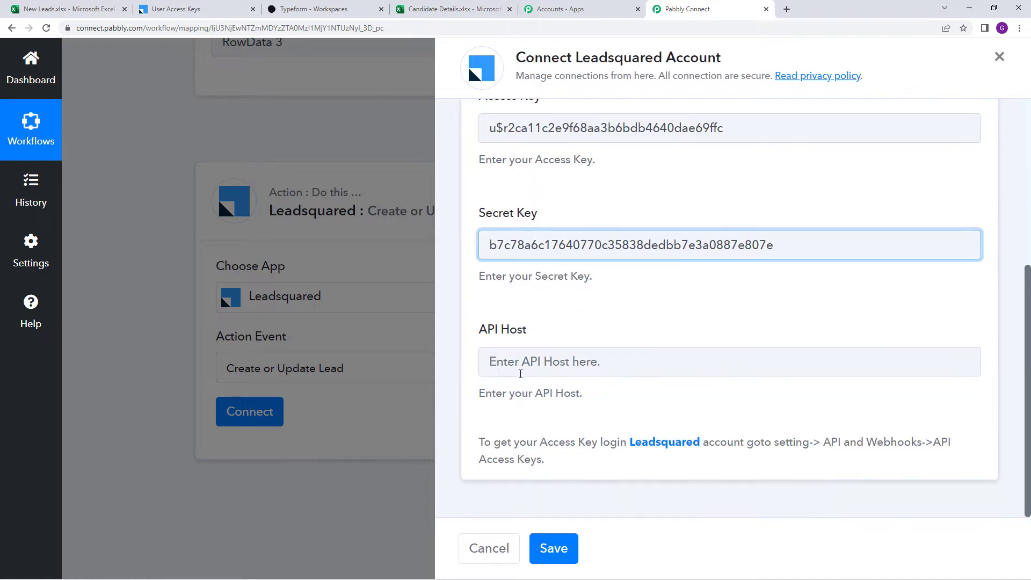
click(173, 7)
double_click(470, 215)
key(shift+Right)
key(shift+Right)
key(shift+Right)
key(shift+Right)
key(shift+Right)
key(shift+Right)
key(shift+Right)
key(shift+Right)
key(shift+Right)
key(shift+Right)
key(shift+Right)
key(shift+Right)
key(shift+Right)
key(shift+Right)
key(shift+Right)
key(shift+Right)
key(shift+Right)
key(shift+Right)
key(shift+Right)
key(shift+Right)
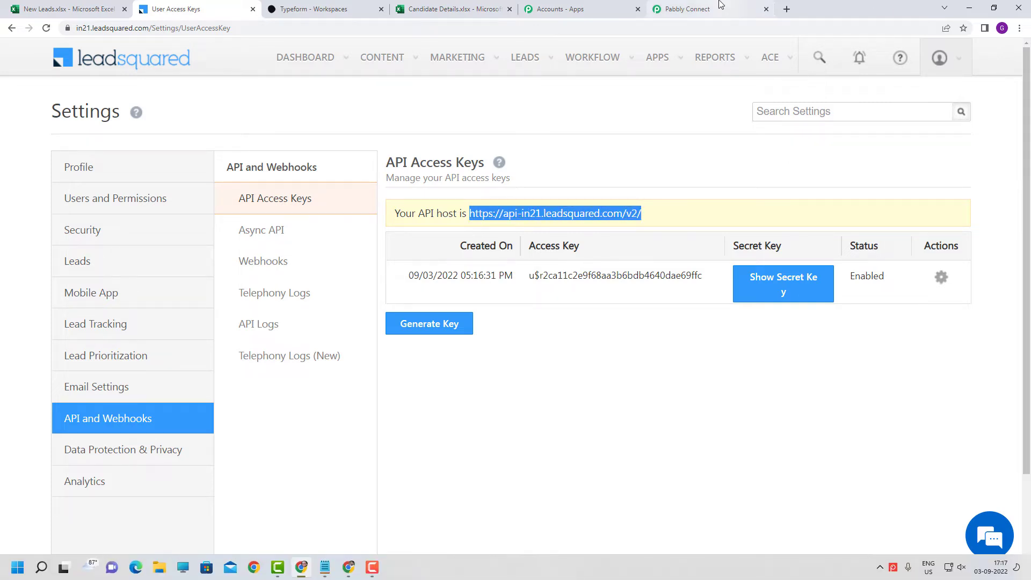
click(714, 9)
right_click(567, 363)
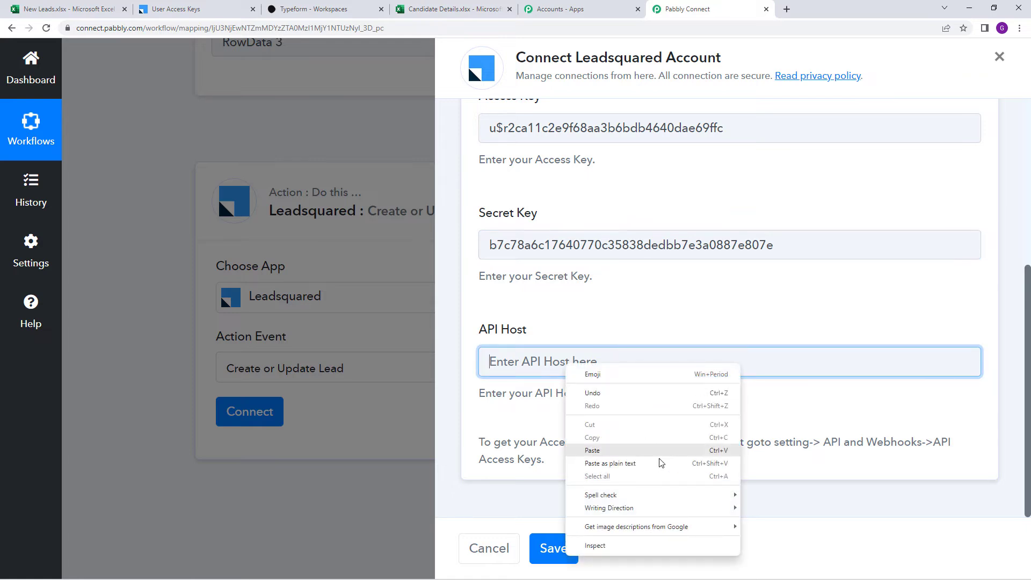
click(649, 450)
click(572, 542)
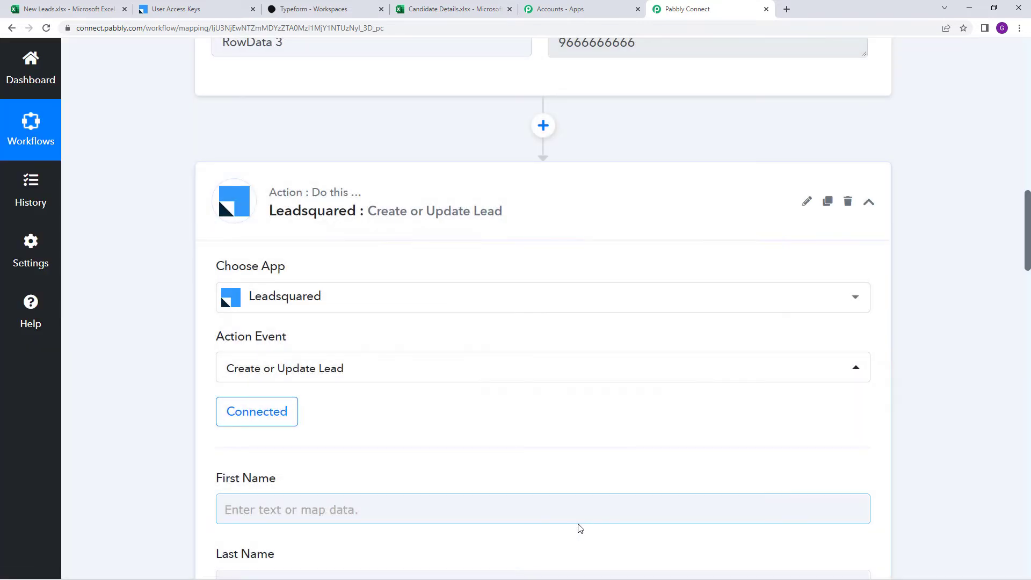
Compare the lead action fields with the New Leads sheet's columns
scroll(534, 473, down, 3)
scroll(533, 448, down, 2)
scroll(532, 447, up, 3)
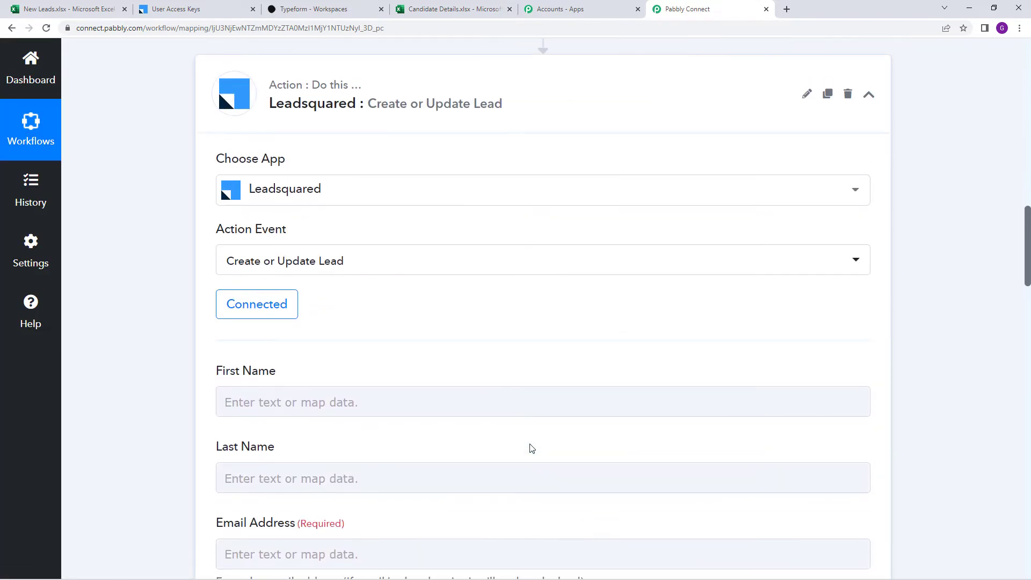
scroll(552, 445, down, 5)
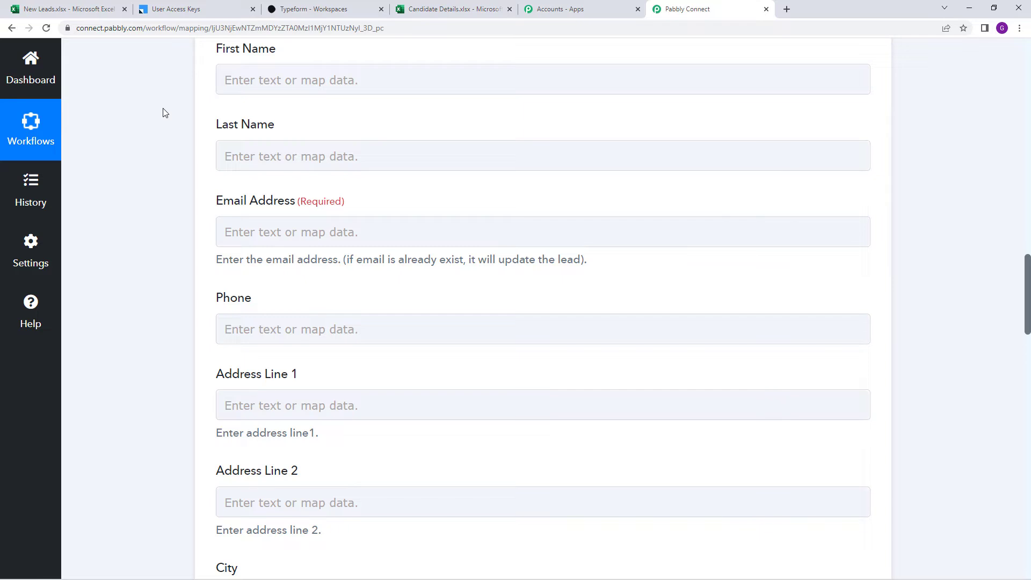
click(78, 10)
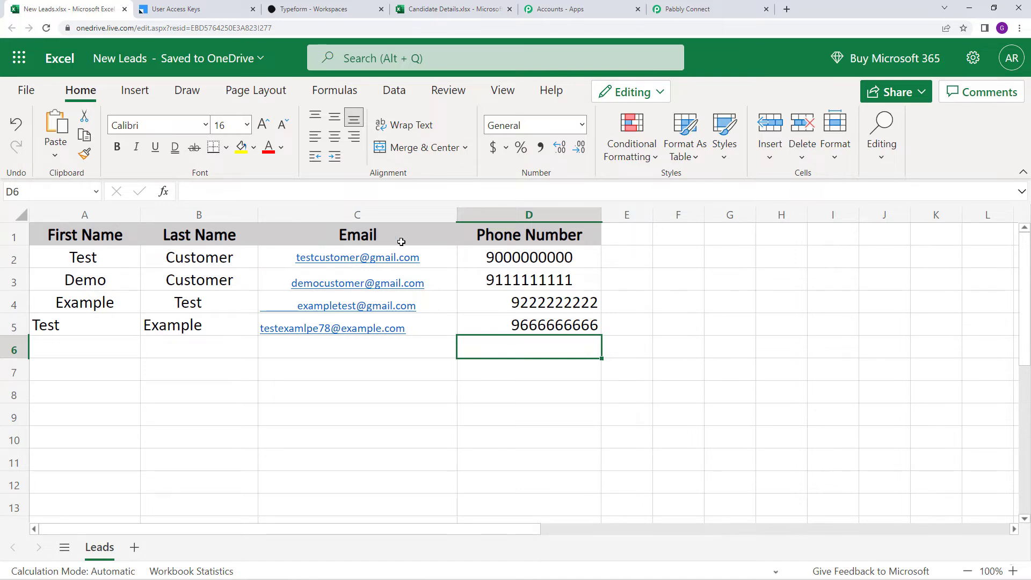
click(716, 8)
Map First Name to RowData 0 (Test) and Last Name to RowData 1 (Example)
click(290, 90)
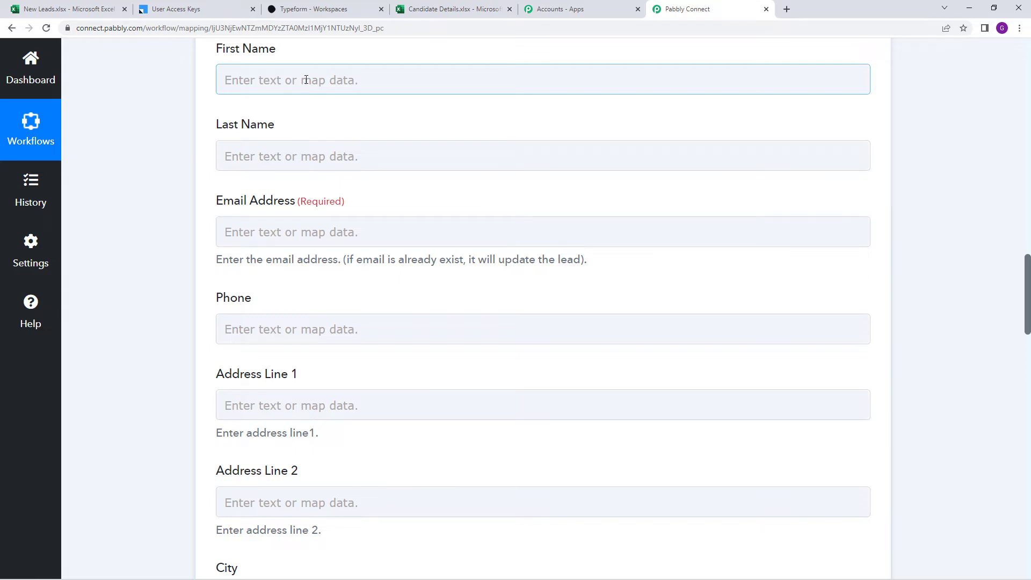
click(305, 79)
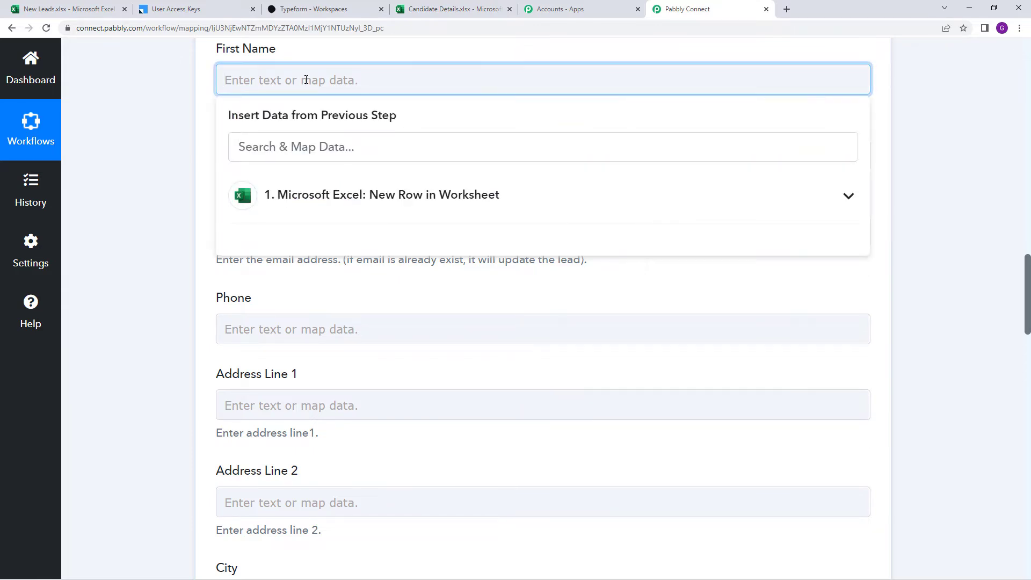
click(338, 207)
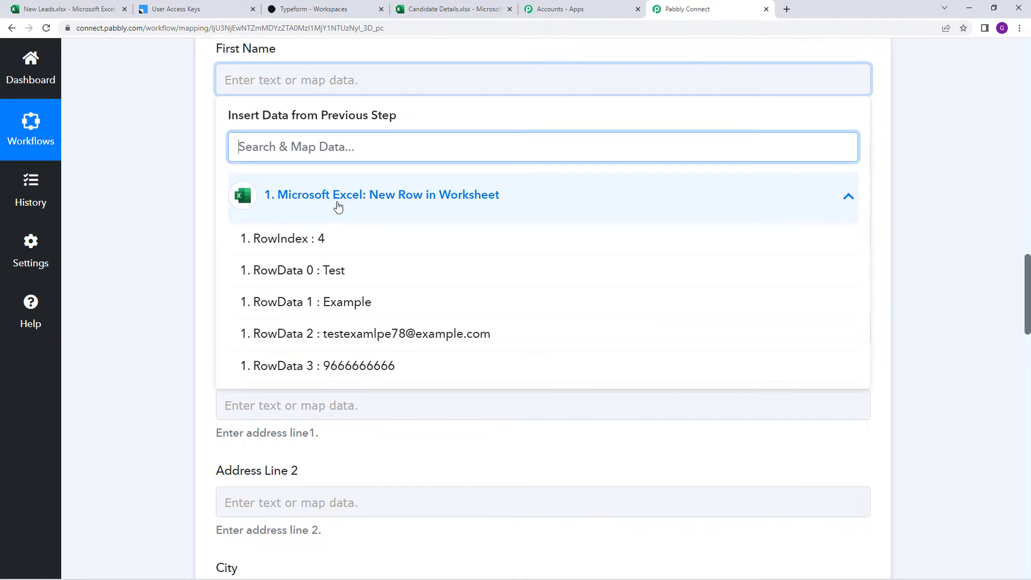
click(346, 276)
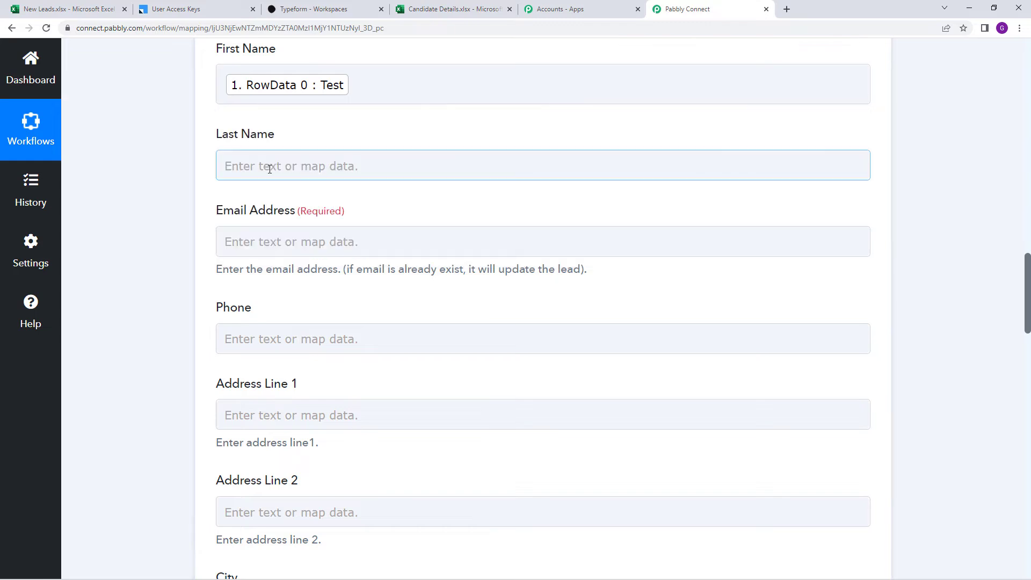
click(265, 166)
click(340, 280)
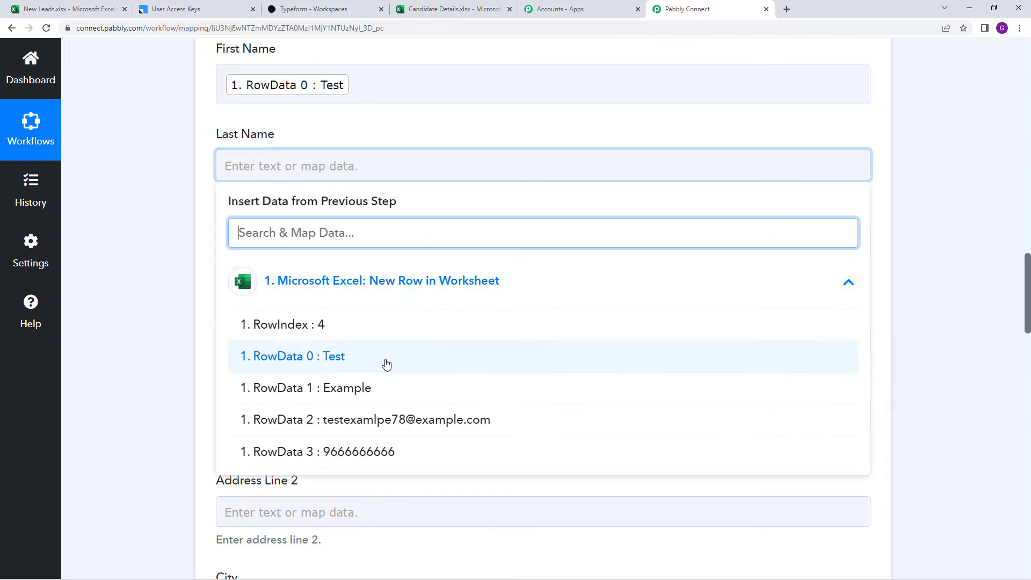
click(382, 388)
click(168, 340)
scroll(253, 276, down, 2)
click(335, 143)
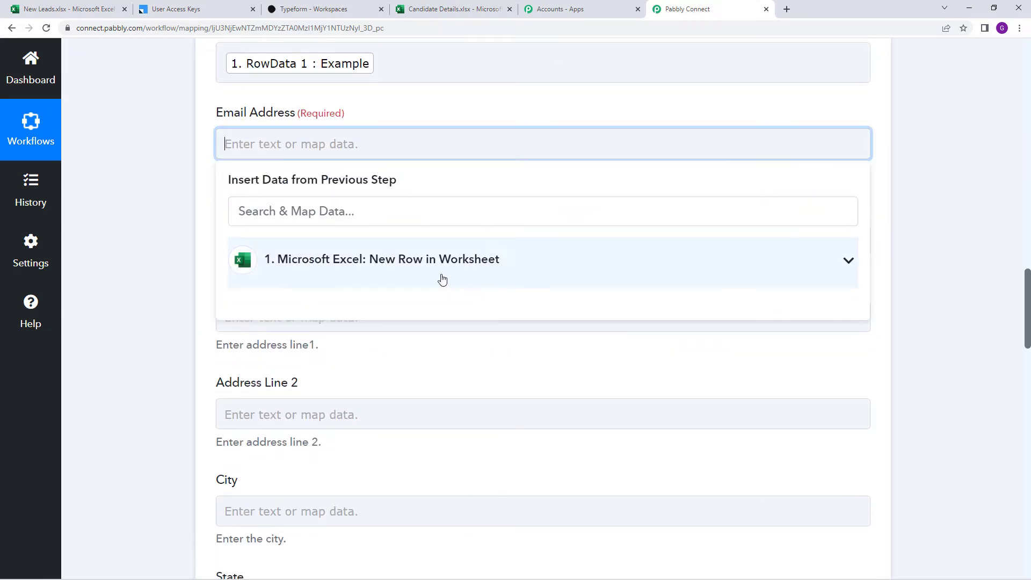
click(448, 281)
click(449, 397)
click(181, 349)
click(292, 256)
click(440, 374)
scroll(462, 472, down, 2)
click(432, 478)
click(153, 331)
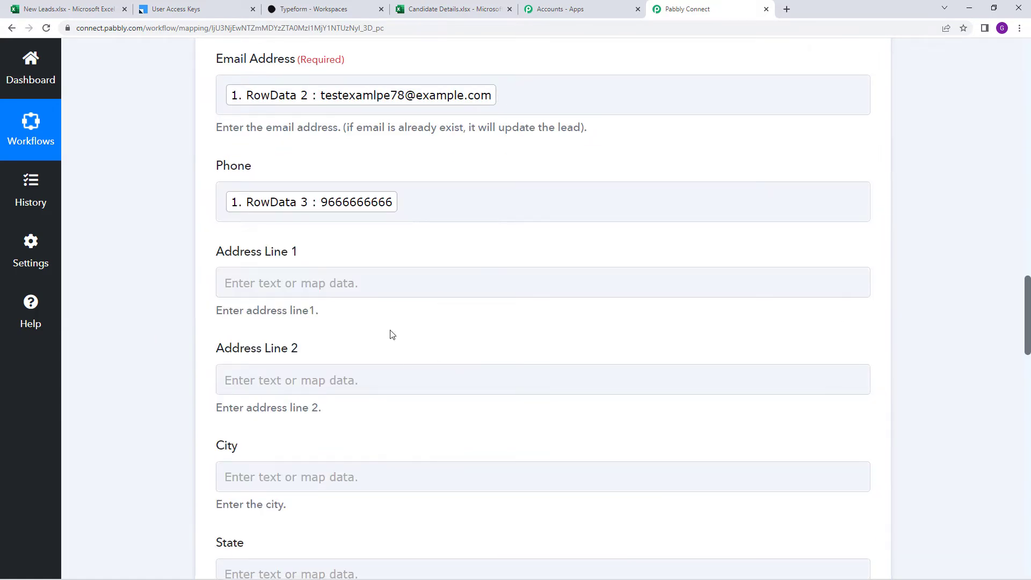
Turn Simple Response on and review the remaining fields down to Notes
scroll(411, 325, down, 4)
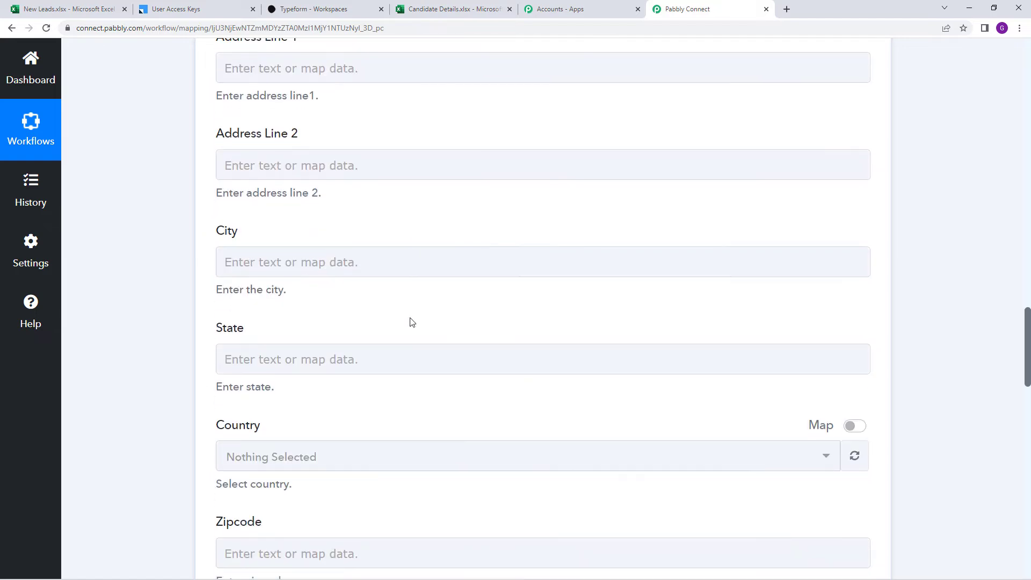
click(363, 273)
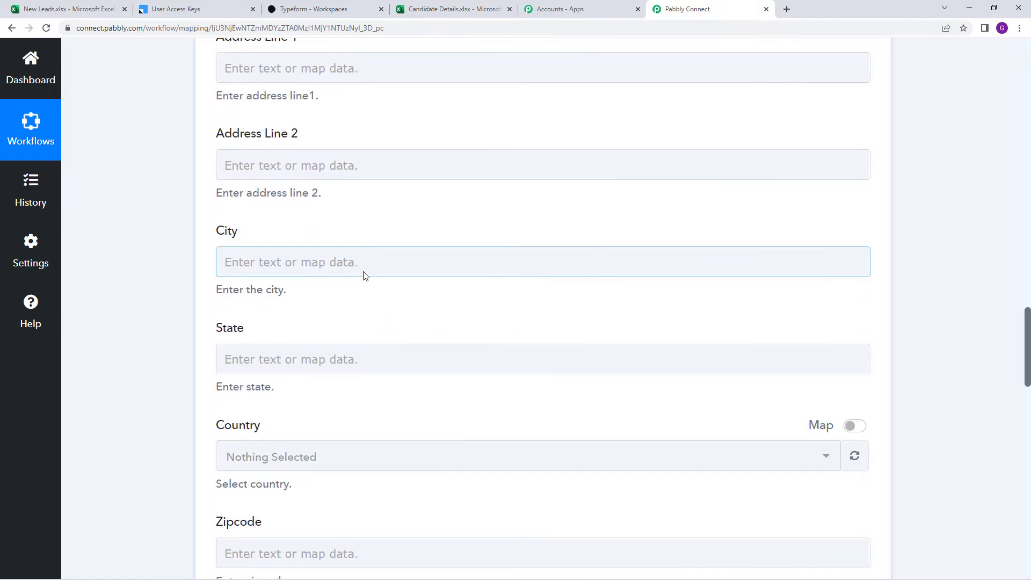
scroll(364, 275, up, 2)
click(362, 181)
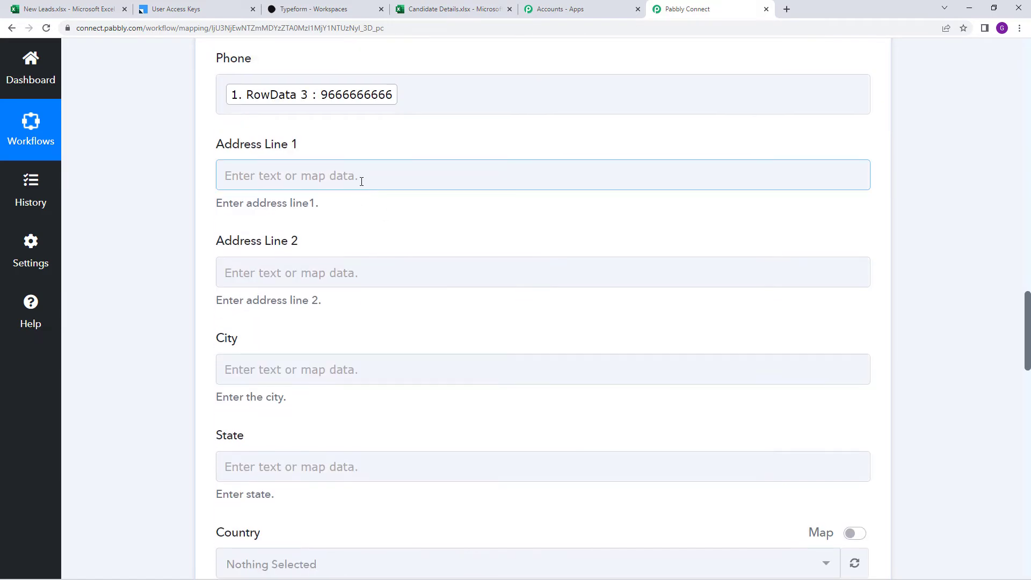
scroll(368, 188, down, 20)
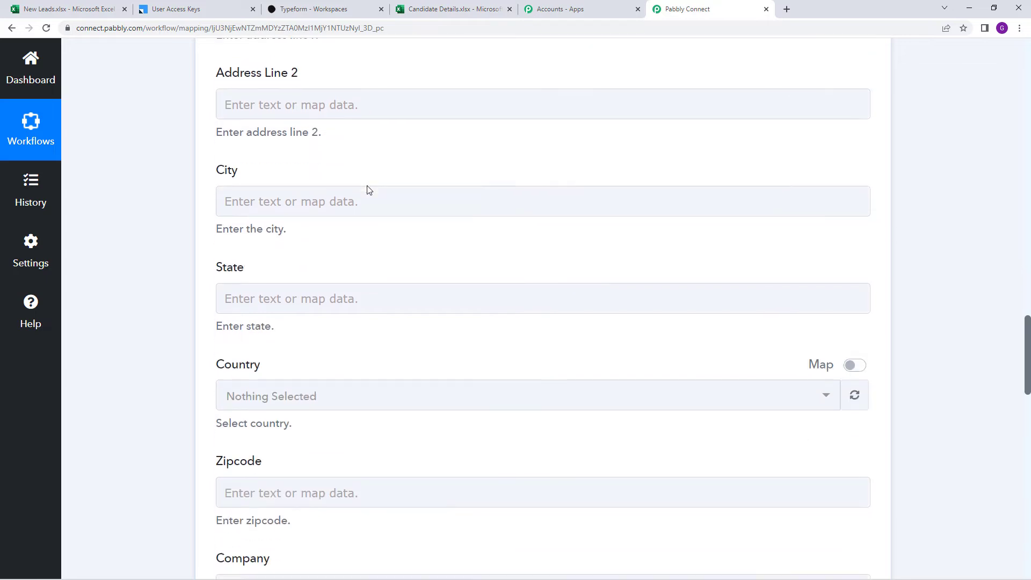
scroll(428, 213, down, 6)
scroll(387, 220, up, 2)
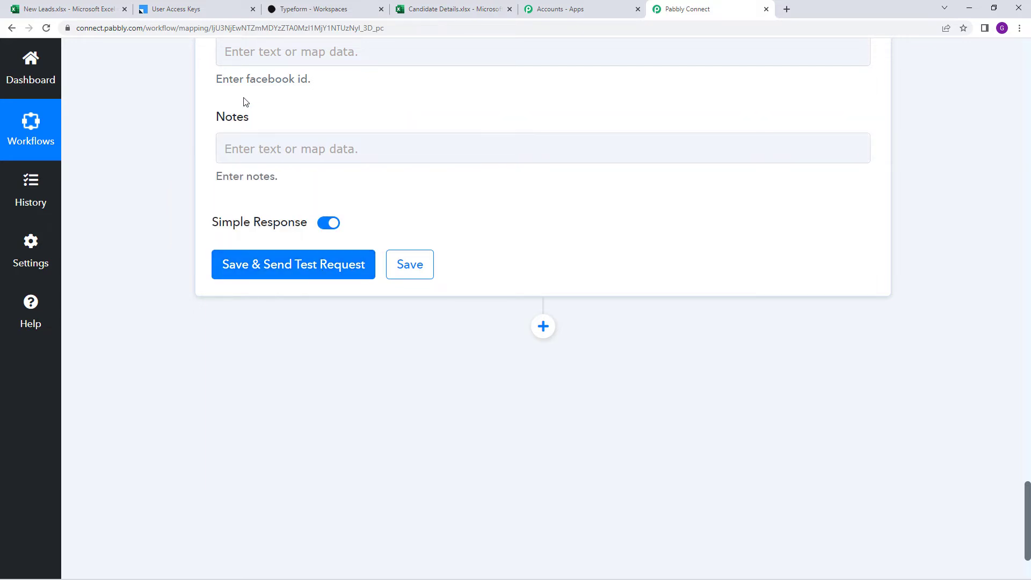
click(199, 4)
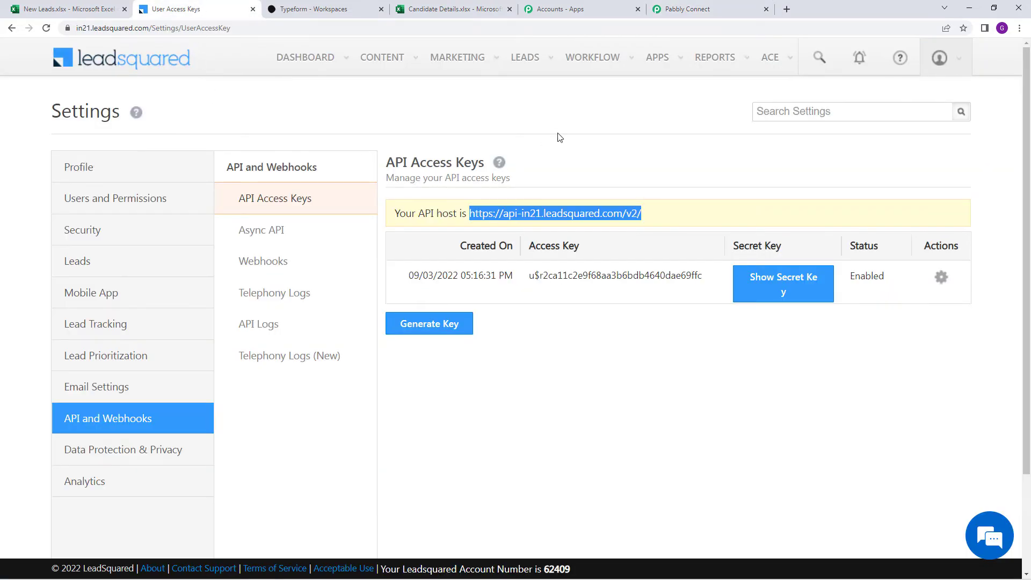
Confirm LeadSquared's Manage Leads list holds no leads yet
mouse_move(527, 67)
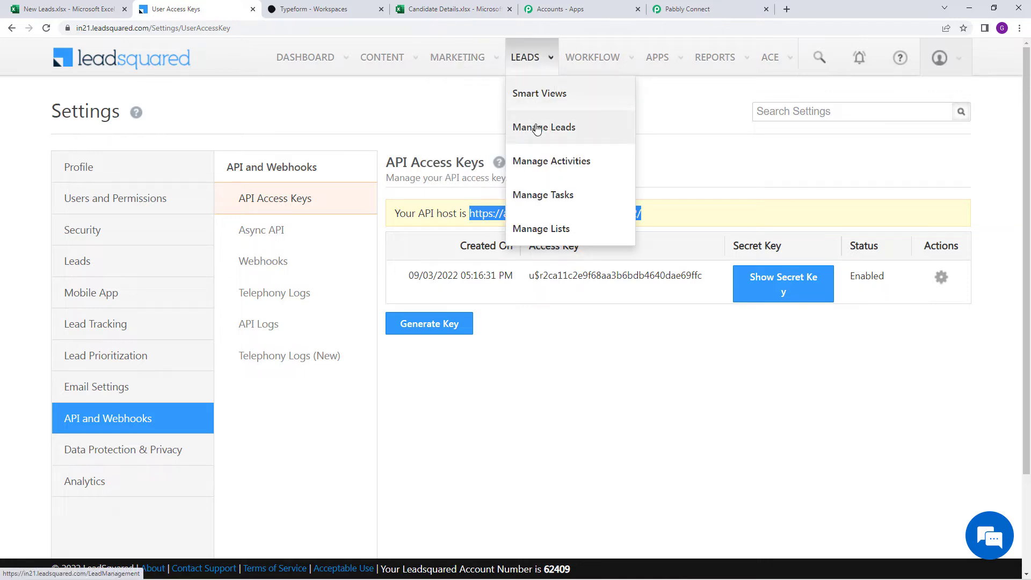
click(536, 128)
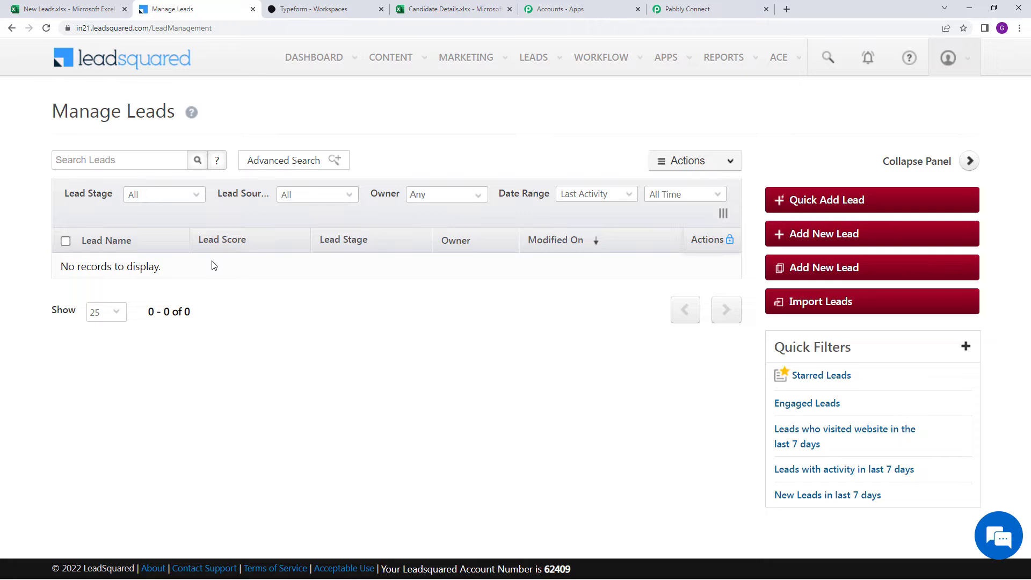
click(698, 9)
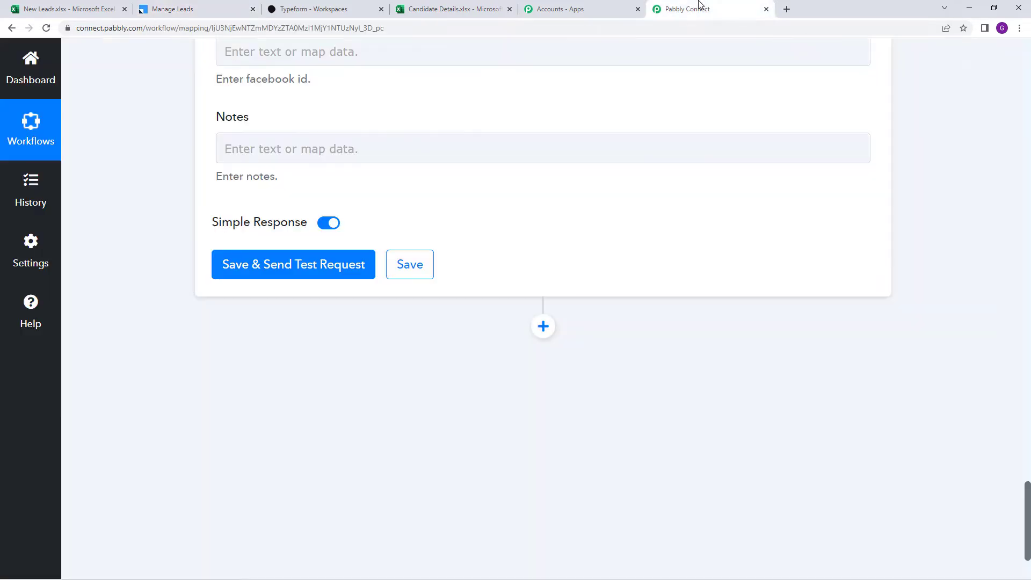
Save the LeadSquared action and send a test lead, getting Success with a message ID
click(290, 258)
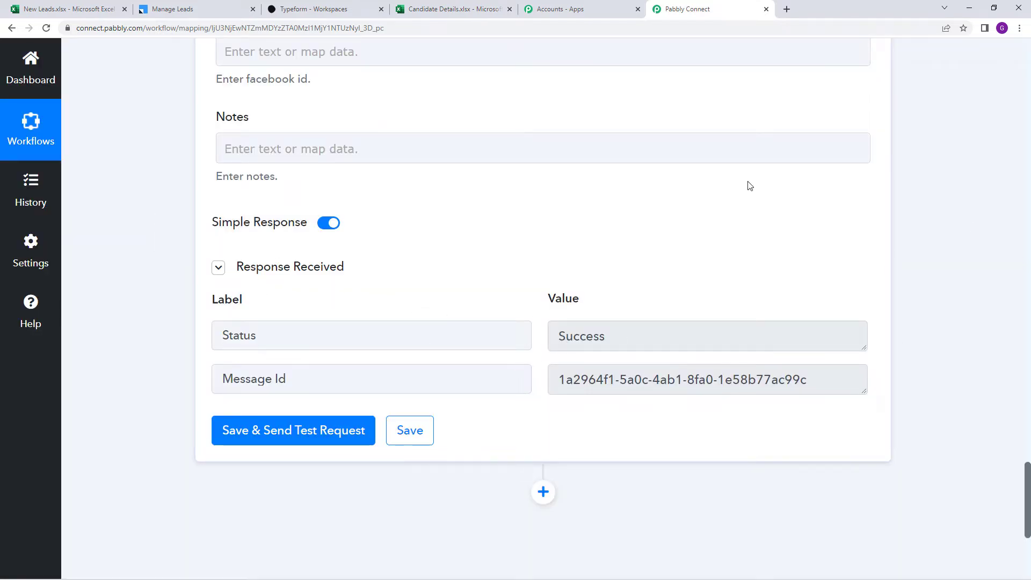
click(210, 8)
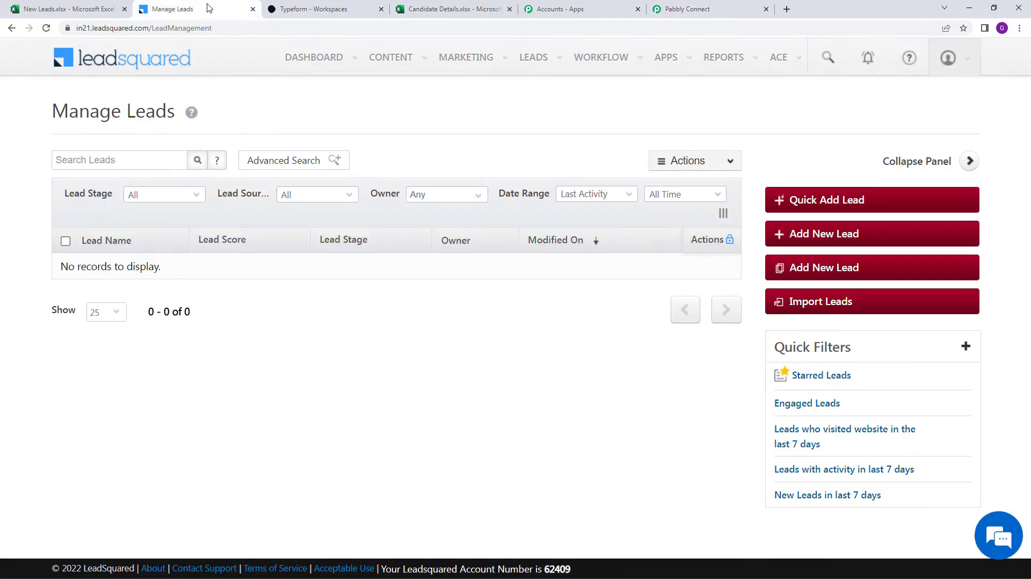
Refresh Manage Leads and verify the new Test Example lead's email and phone
click(46, 28)
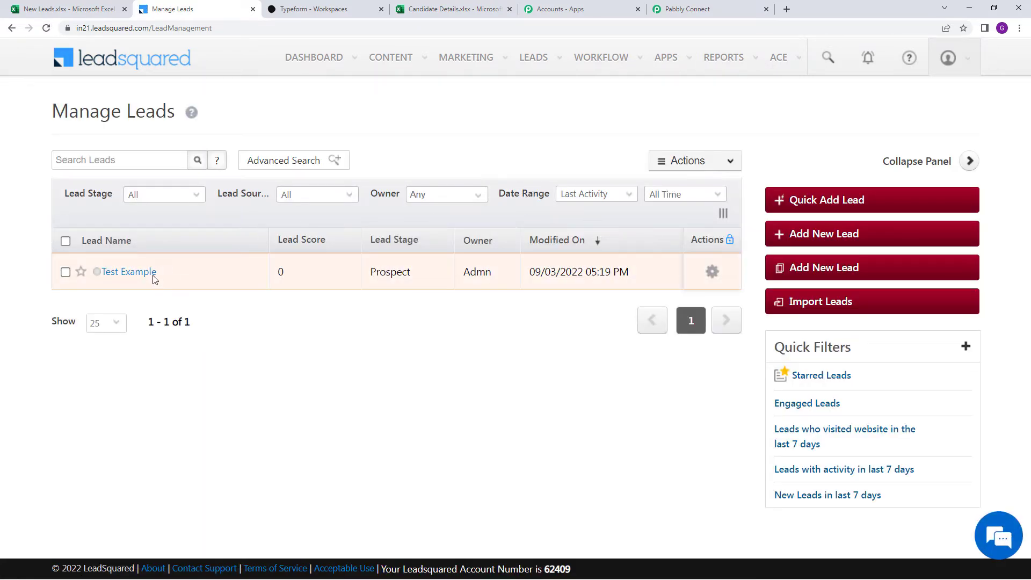
click(142, 277)
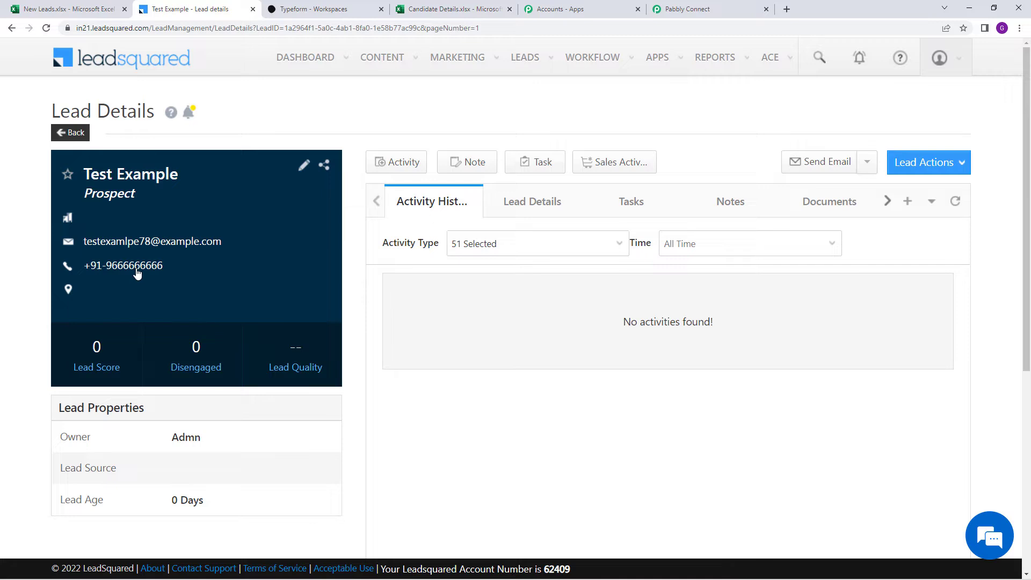
click(65, 9)
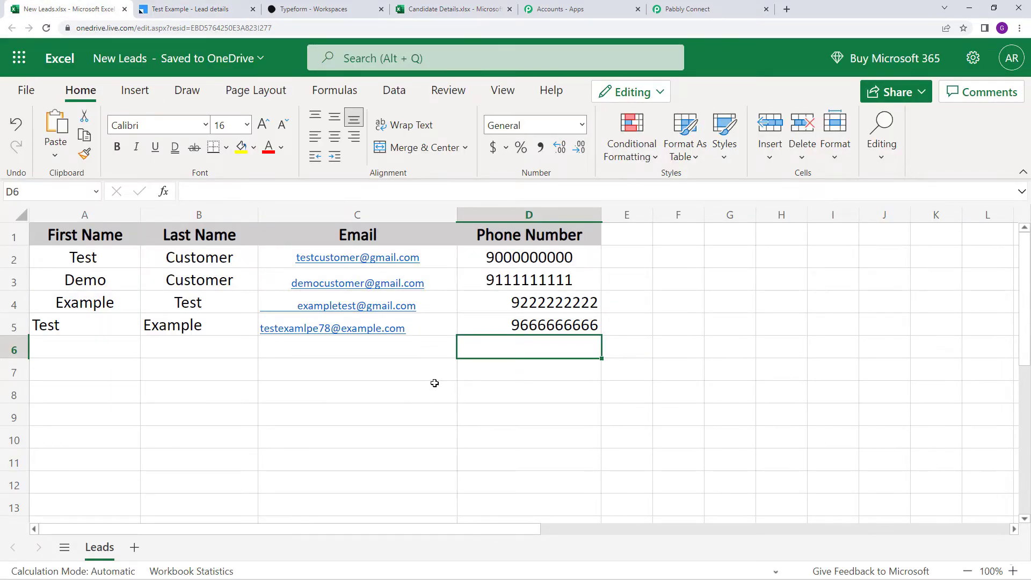
Save the MS Excel To LeadSquared workflow and check its trigger polls every 8 hours
click(677, 6)
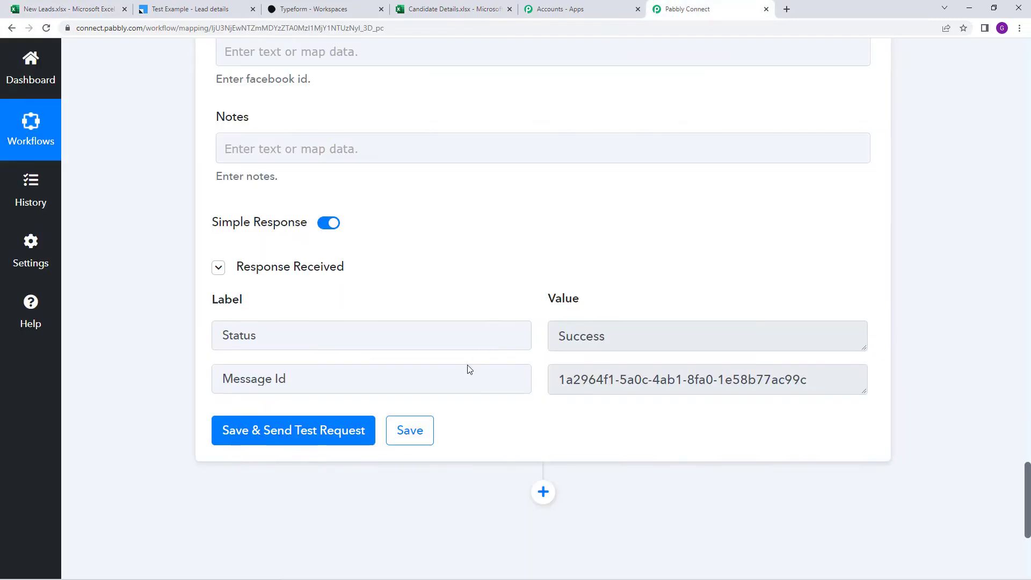
click(420, 435)
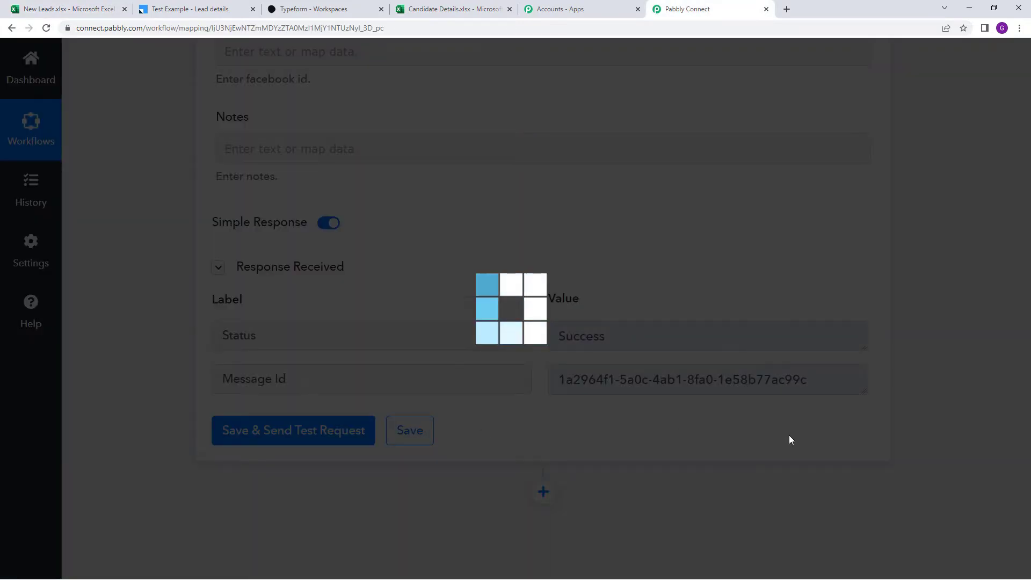
scroll(783, 416, up, 20)
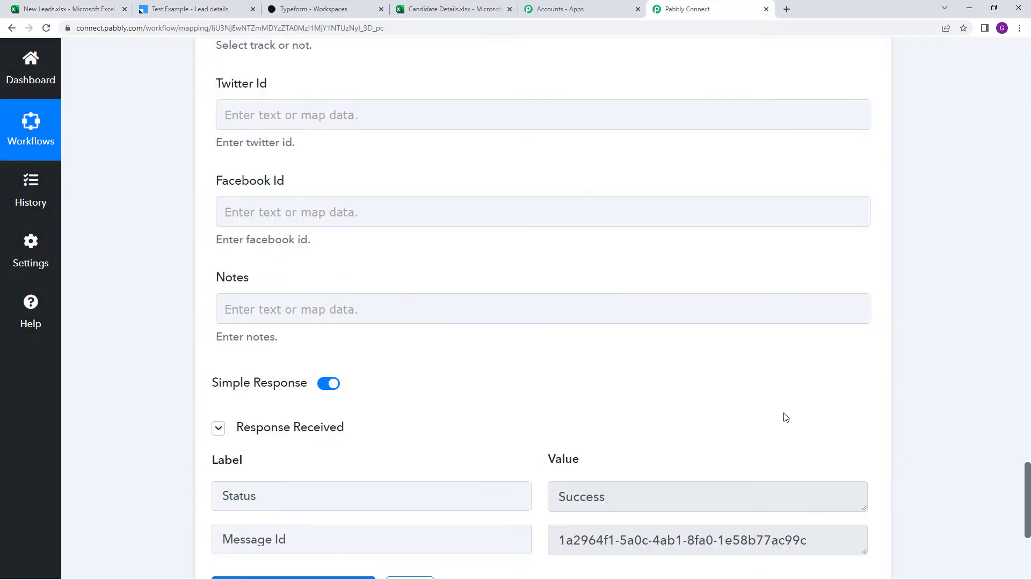
scroll(777, 389, up, 20)
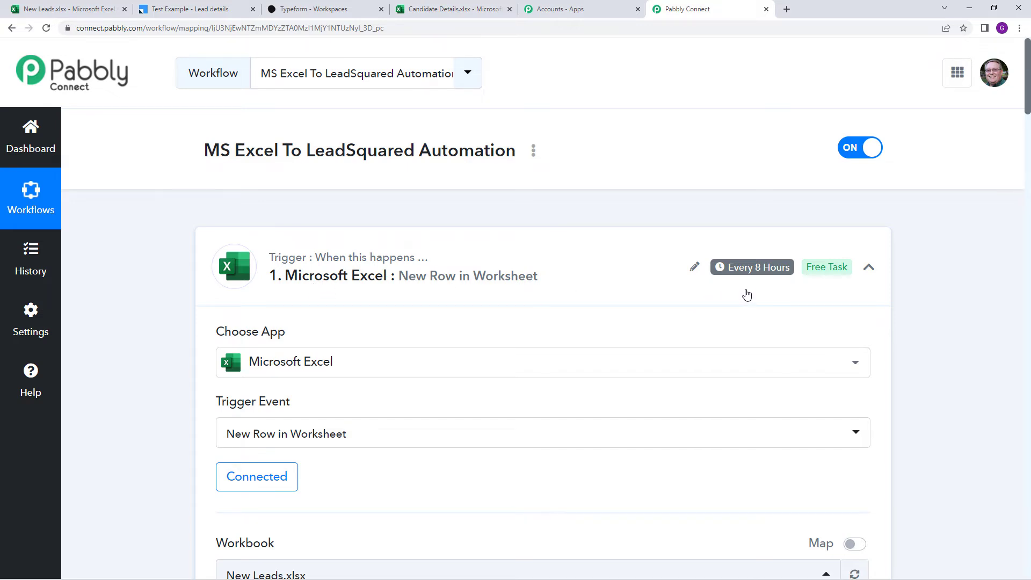
mouse_move(749, 274)
scroll(566, 258, down, 1)
scroll(569, 258, up, 1)
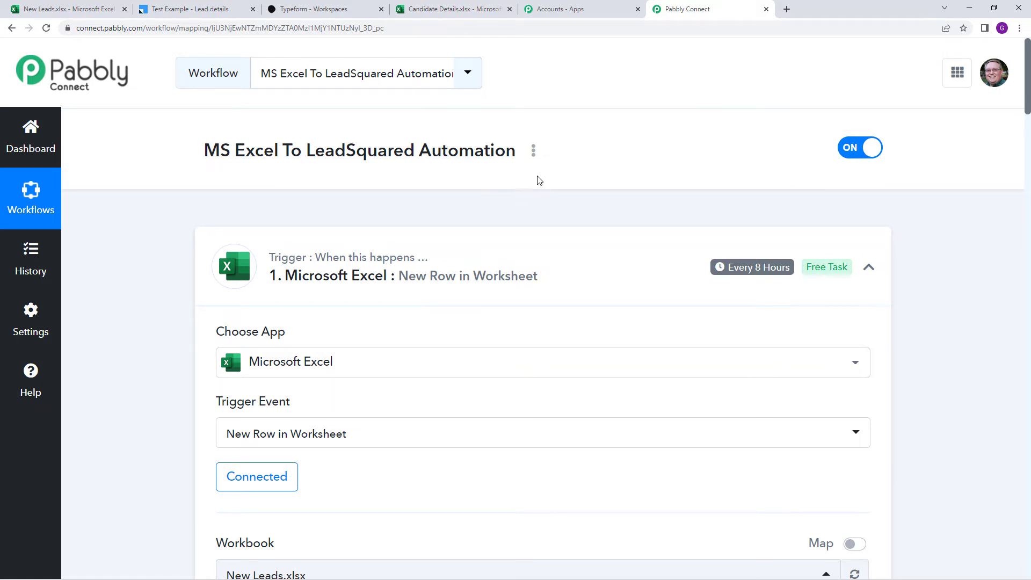
View the workflow's share link, close it, and return to the Dashboard
click(533, 152)
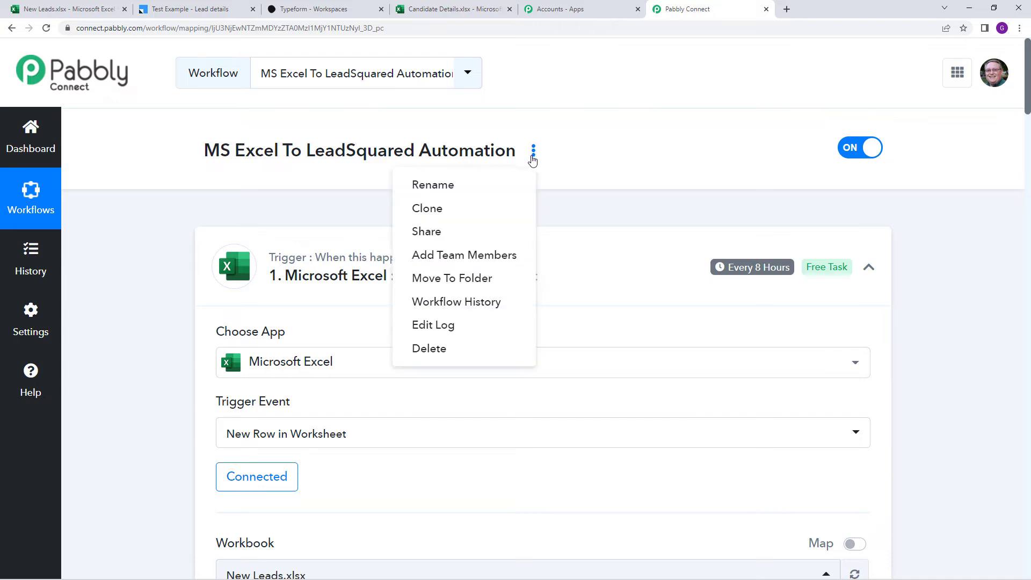
click(489, 232)
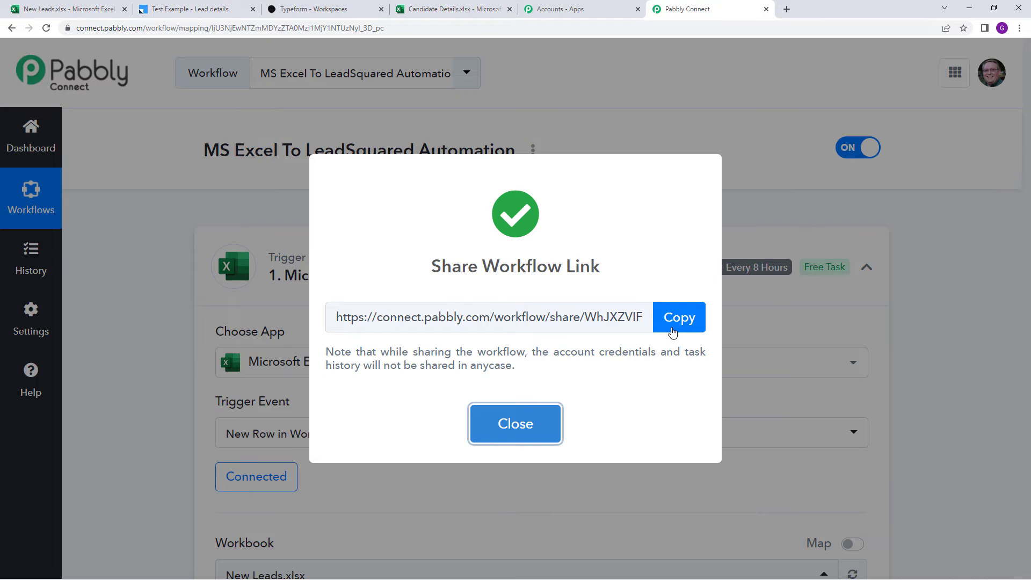
click(530, 425)
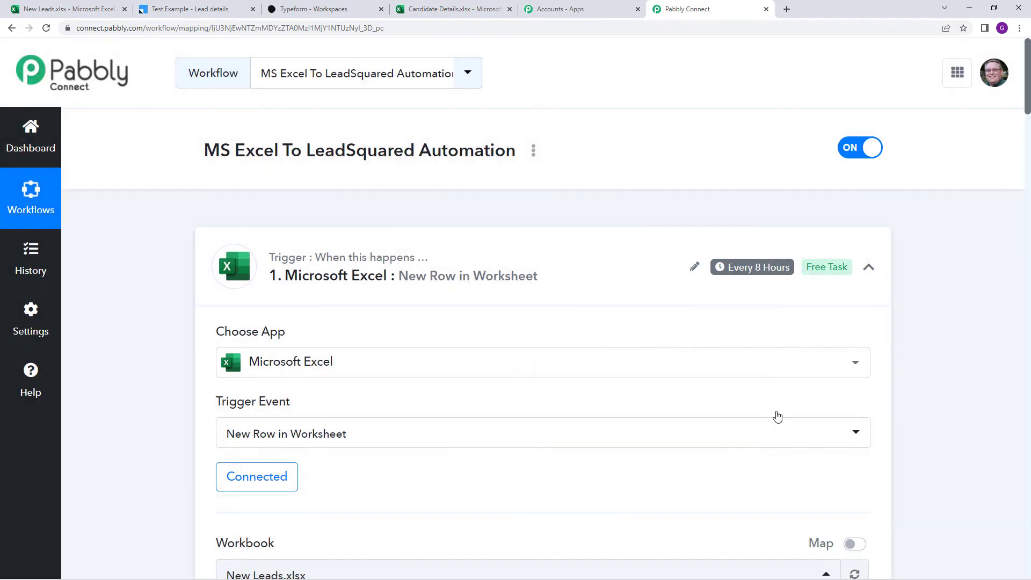
scroll(317, 241, down, 1)
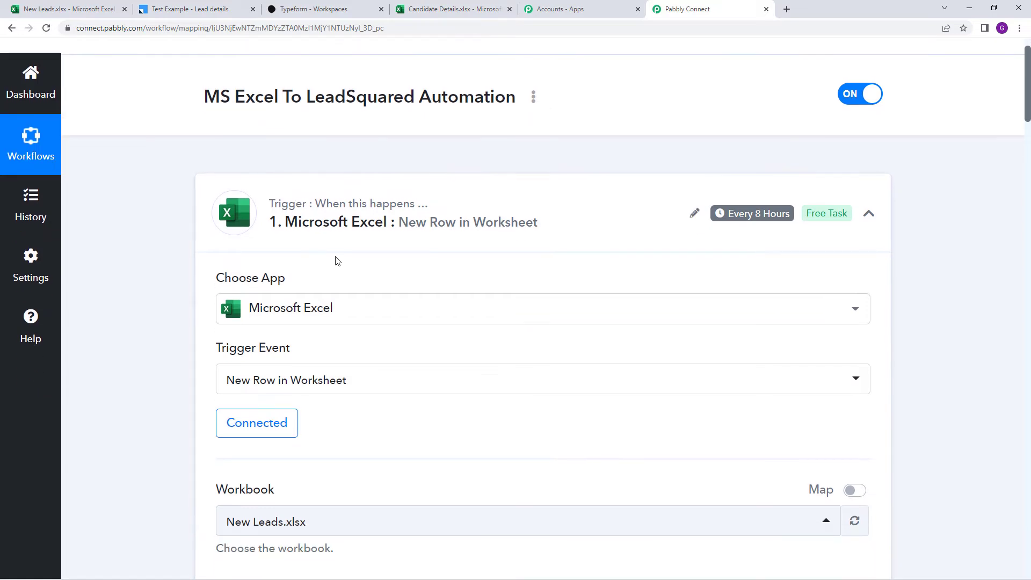
scroll(330, 251, up, 1)
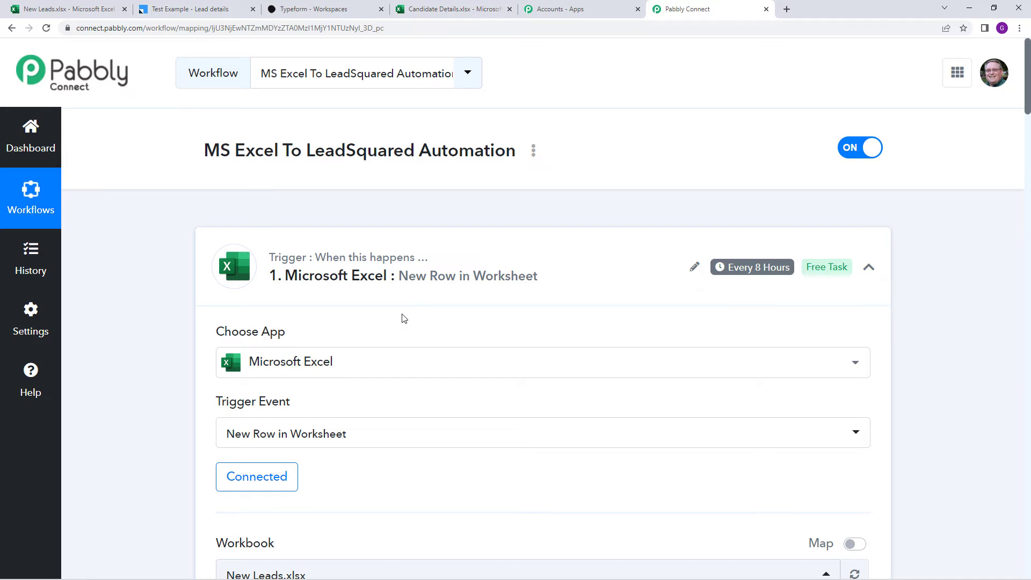
click(47, 145)
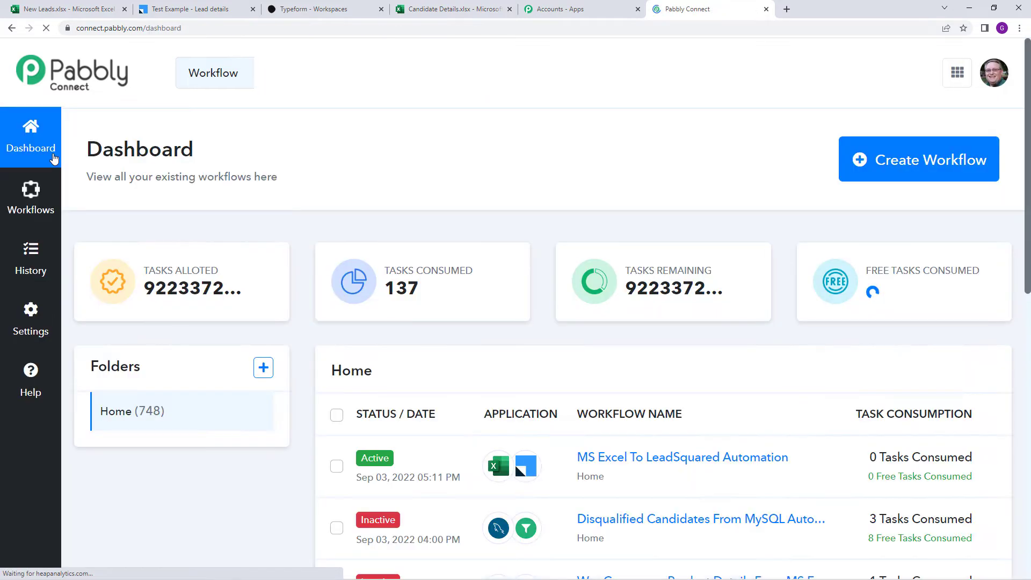
Create a new workflow named 'Typeform To MS Excel Automation'
click(861, 178)
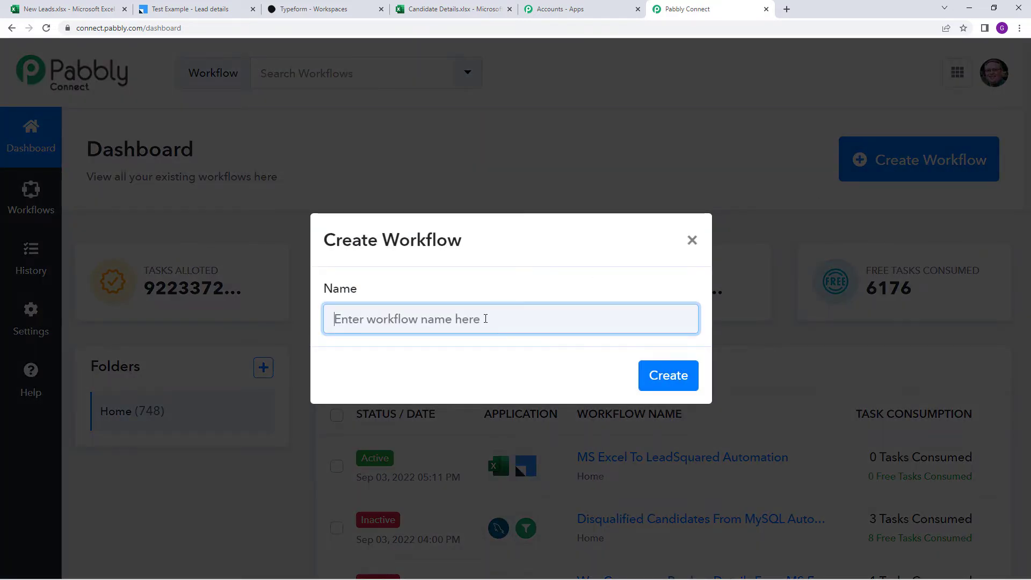
text(T)
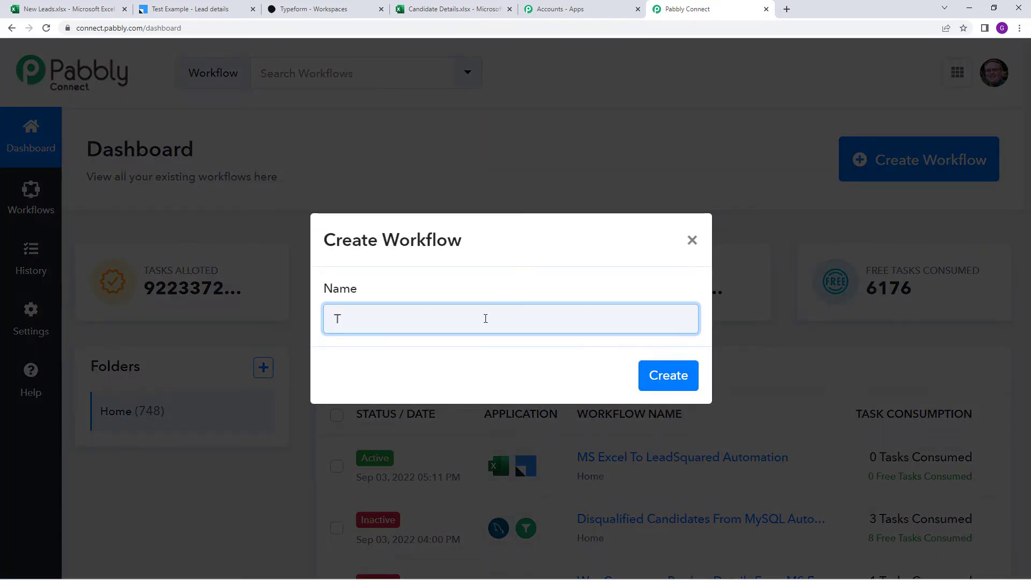
text(ypeform To MS )
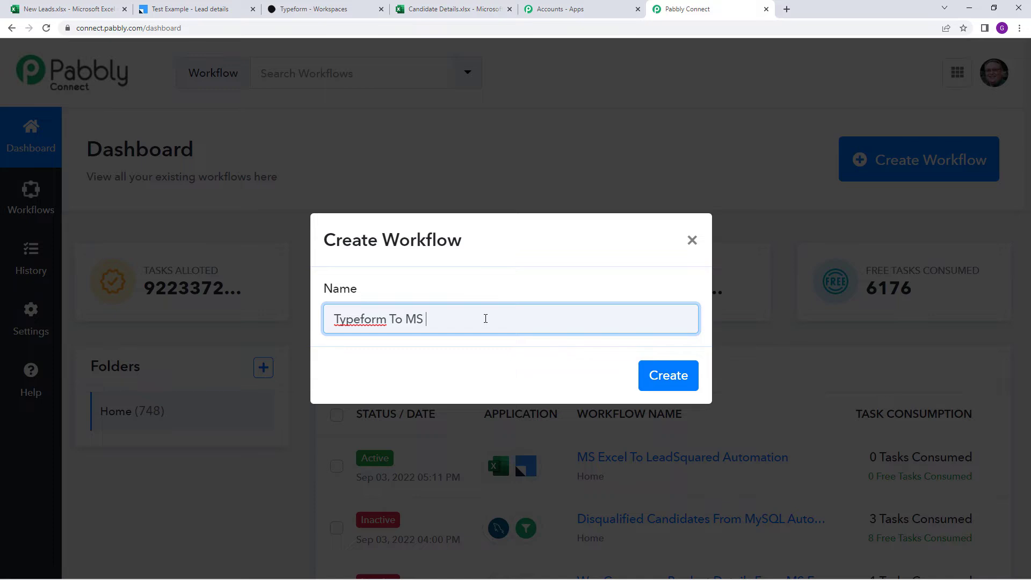
text(Excel Automation)
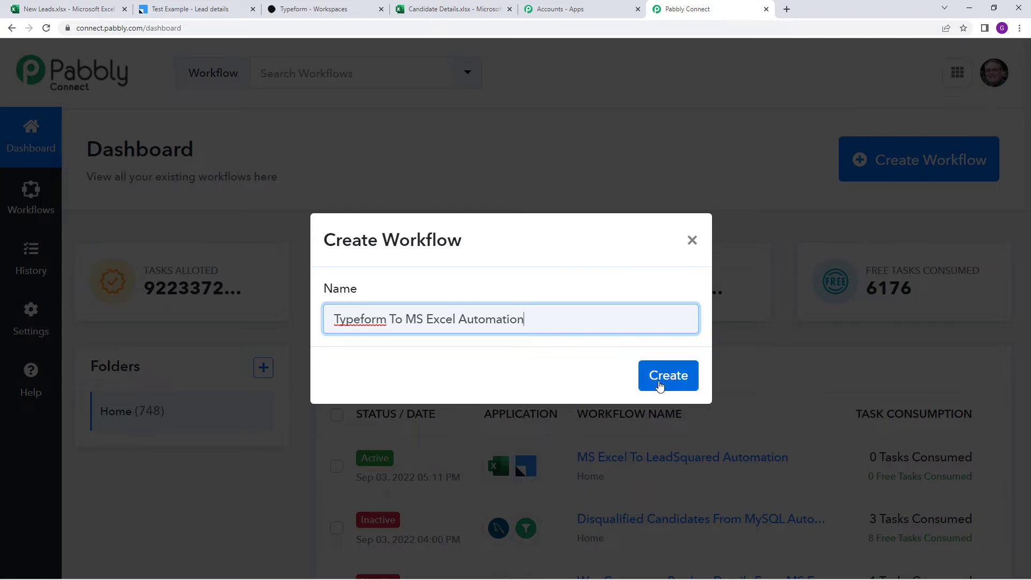
click(659, 385)
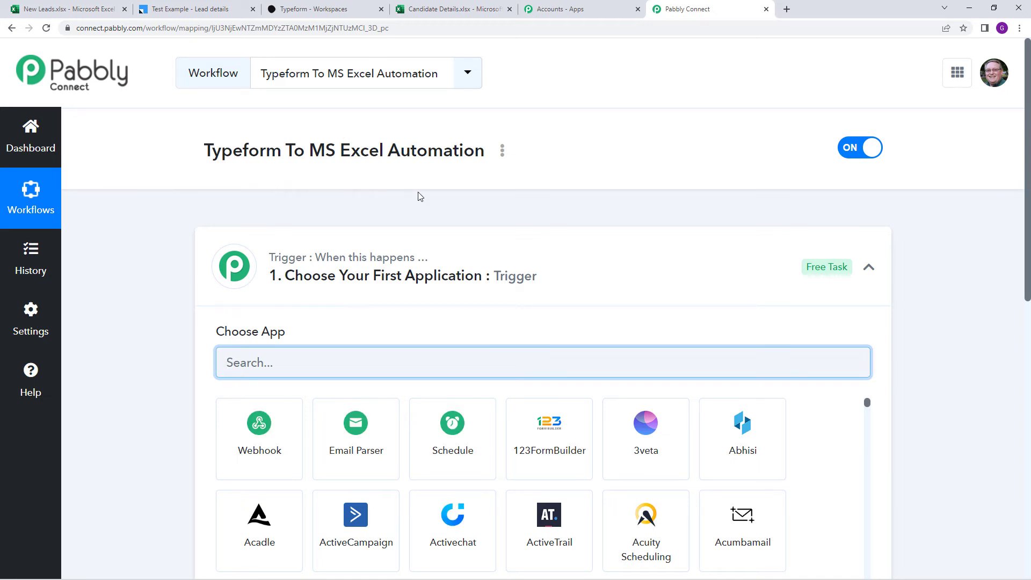
Set the trigger app to Typeform, found by searching 'typ', with the New Entry event
scroll(425, 195, down, 2)
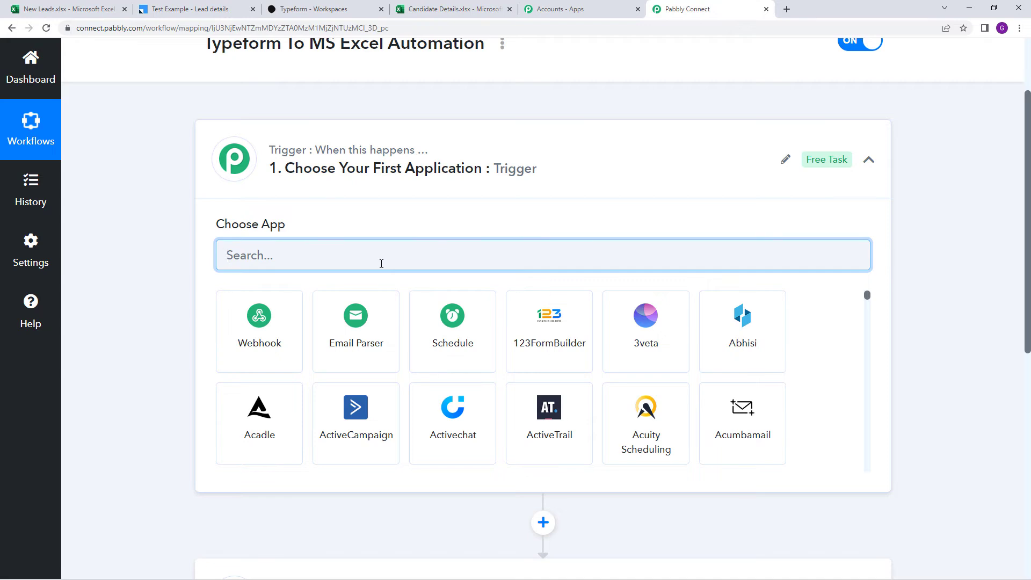
text(typ)
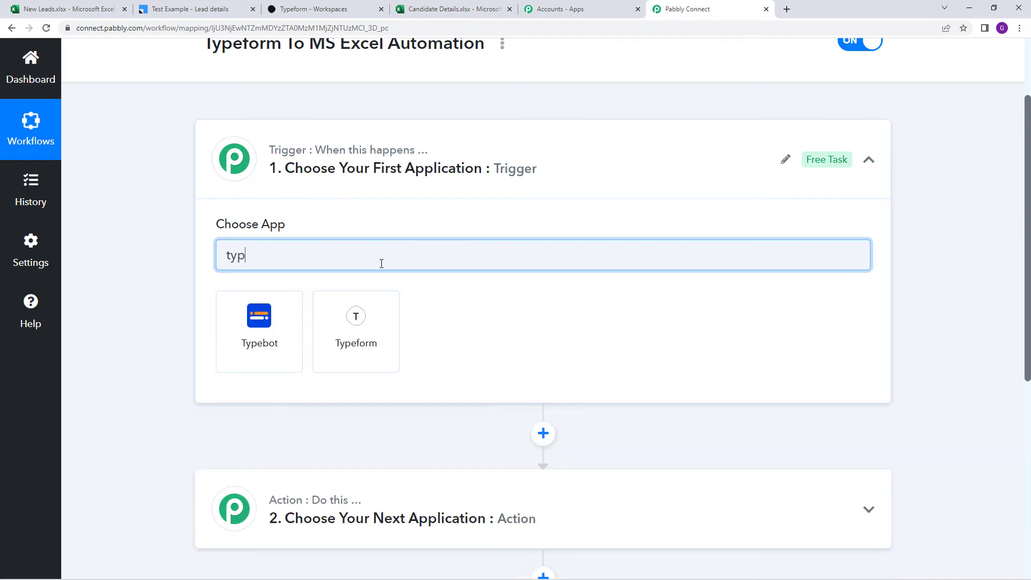
click(386, 328)
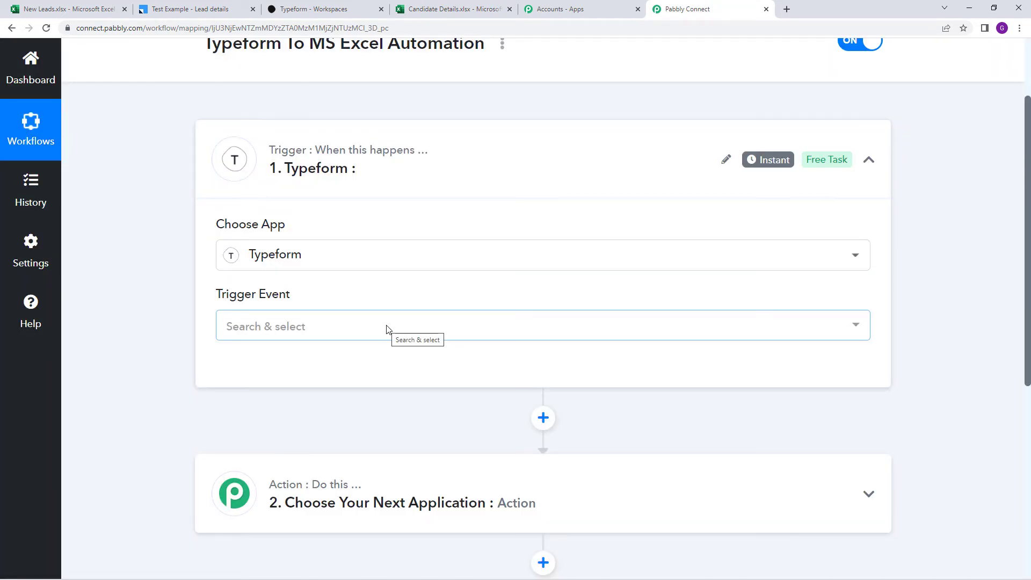
click(387, 328)
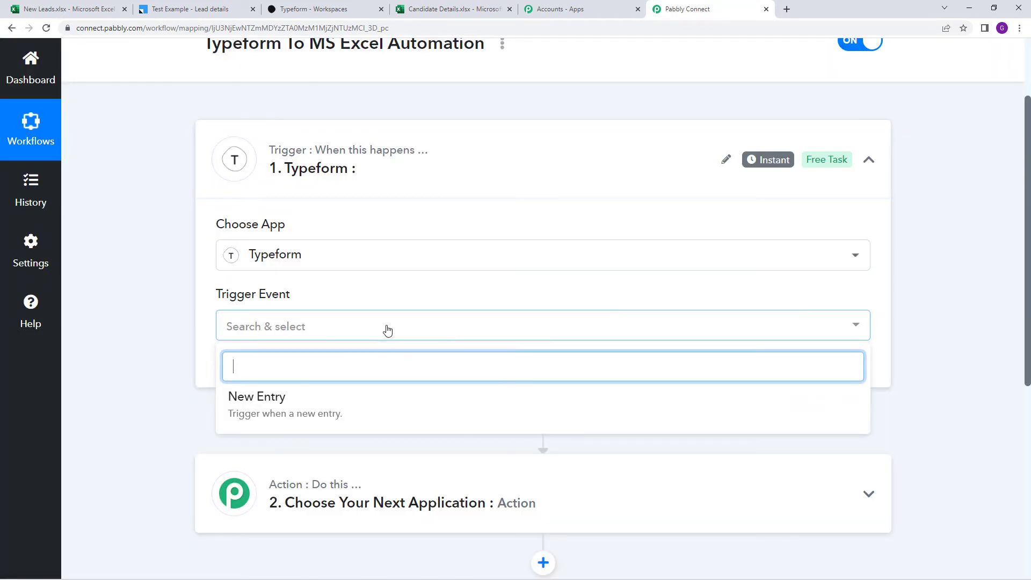
click(371, 404)
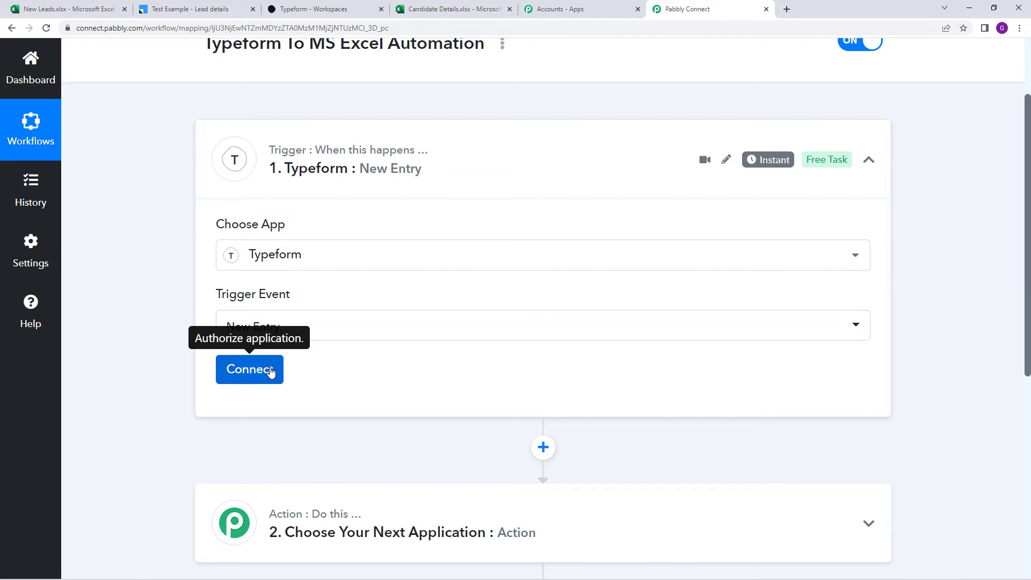
Add a new Typeform connection and accept Pabbly Connect's access request
click(270, 371)
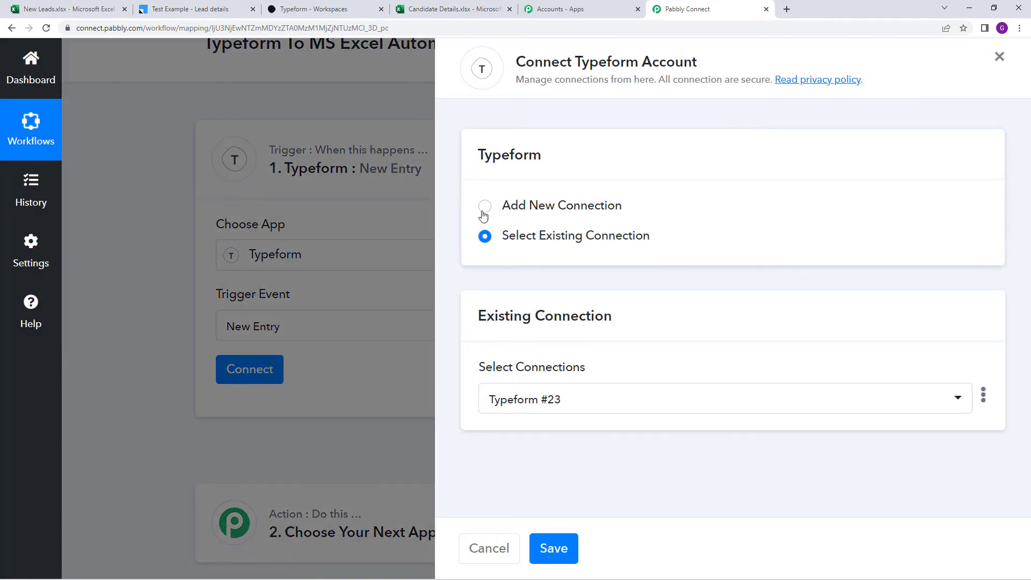
click(483, 211)
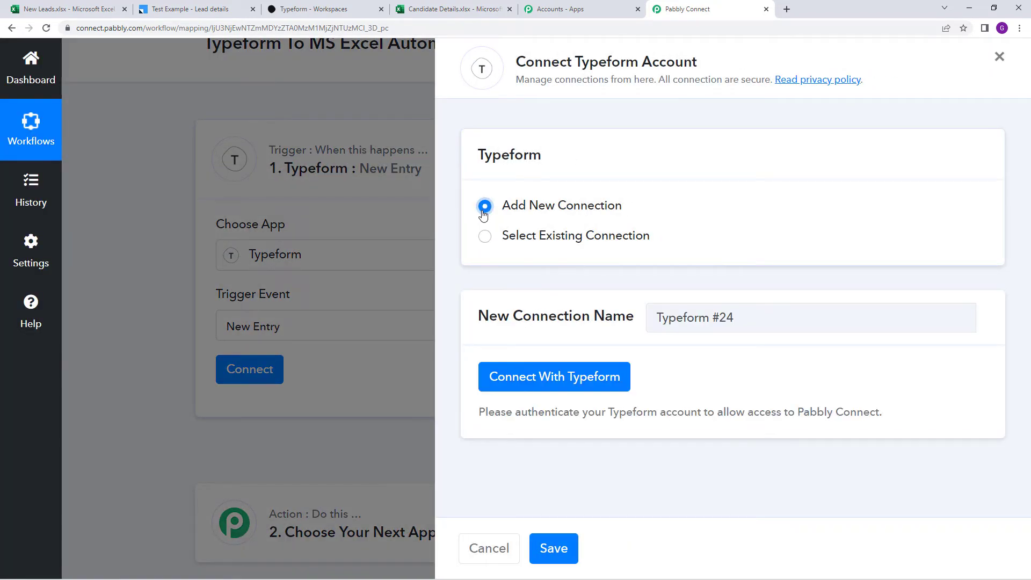
click(559, 374)
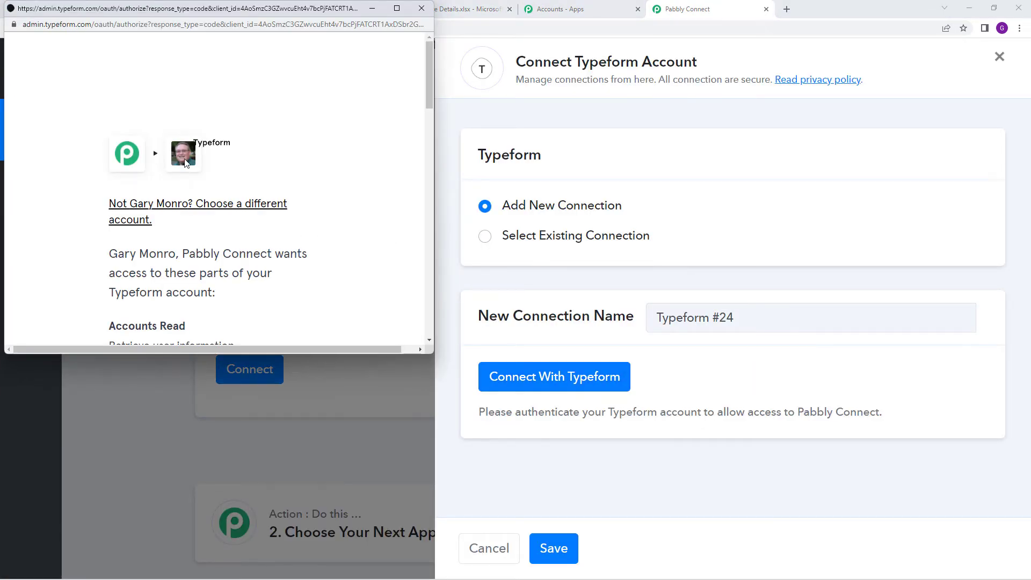
scroll(185, 163, down, 15)
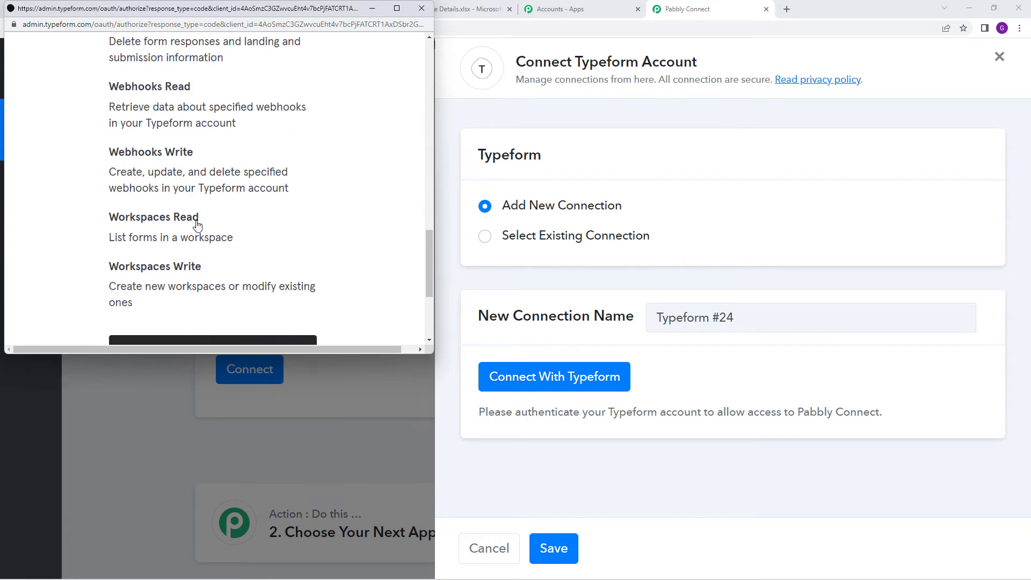
click(225, 173)
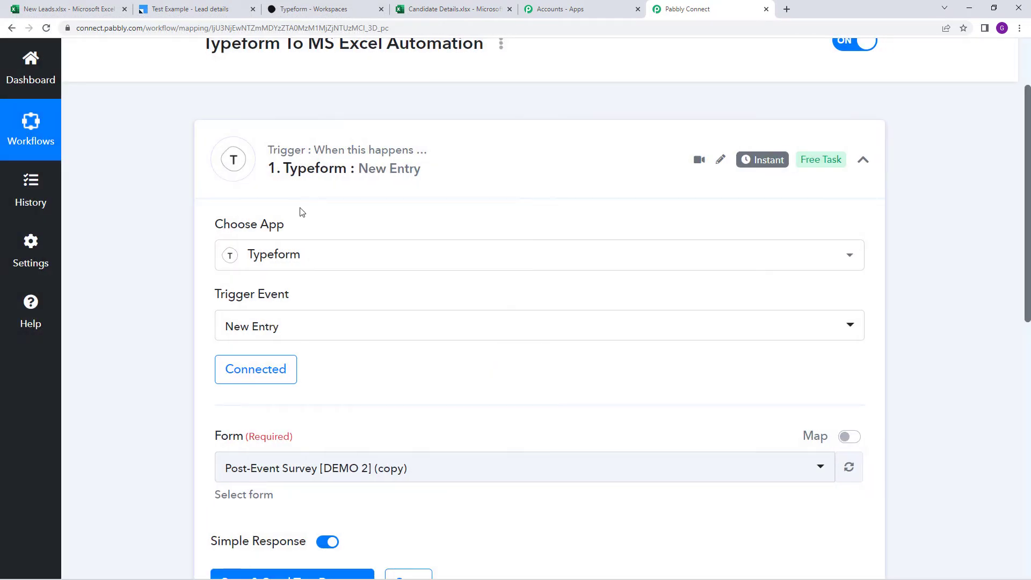
Choose Registration Form as the Typeform trigger form and send a test request
scroll(357, 253, down, 3)
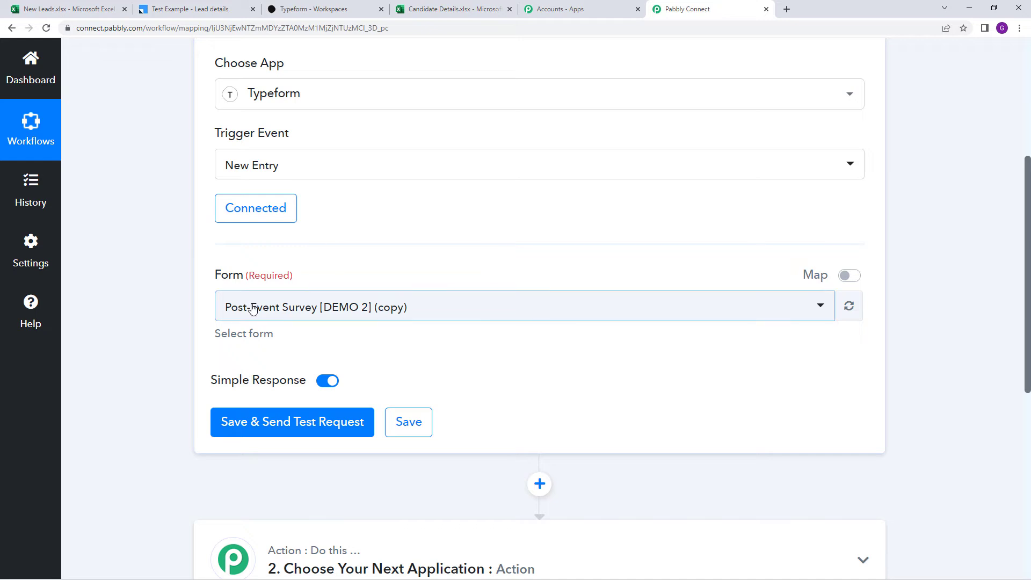
click(307, 4)
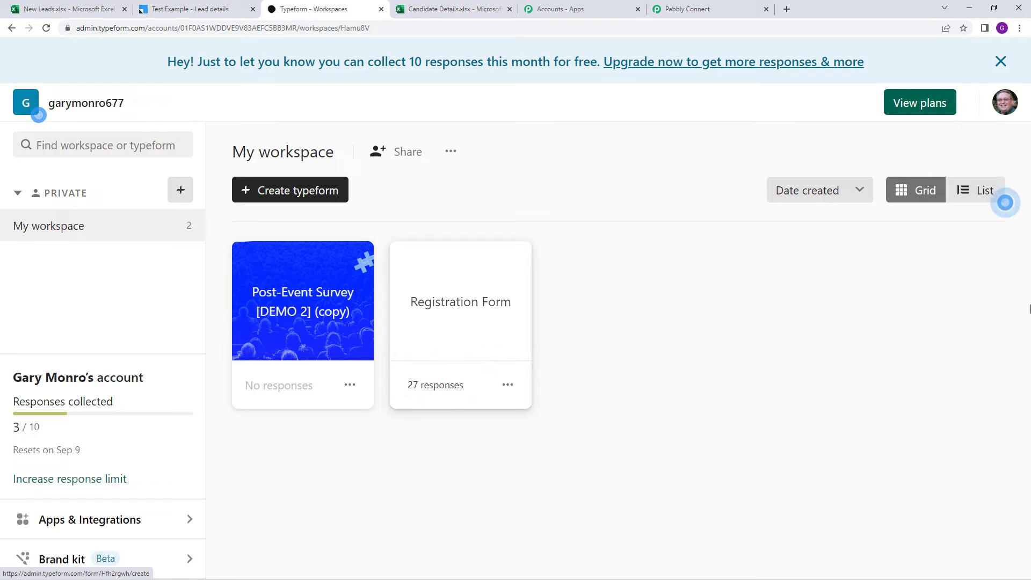
click(714, 6)
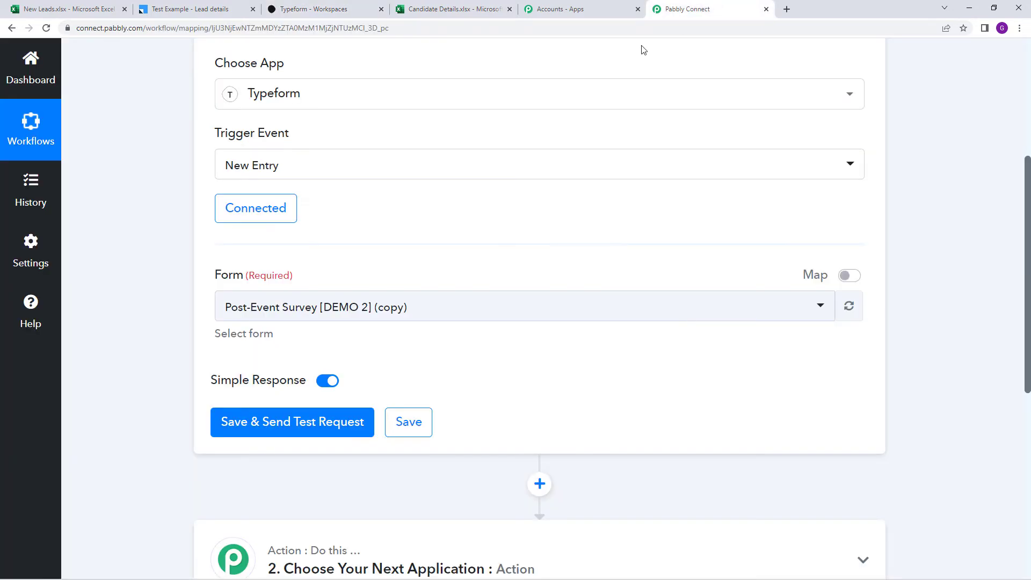
click(322, 315)
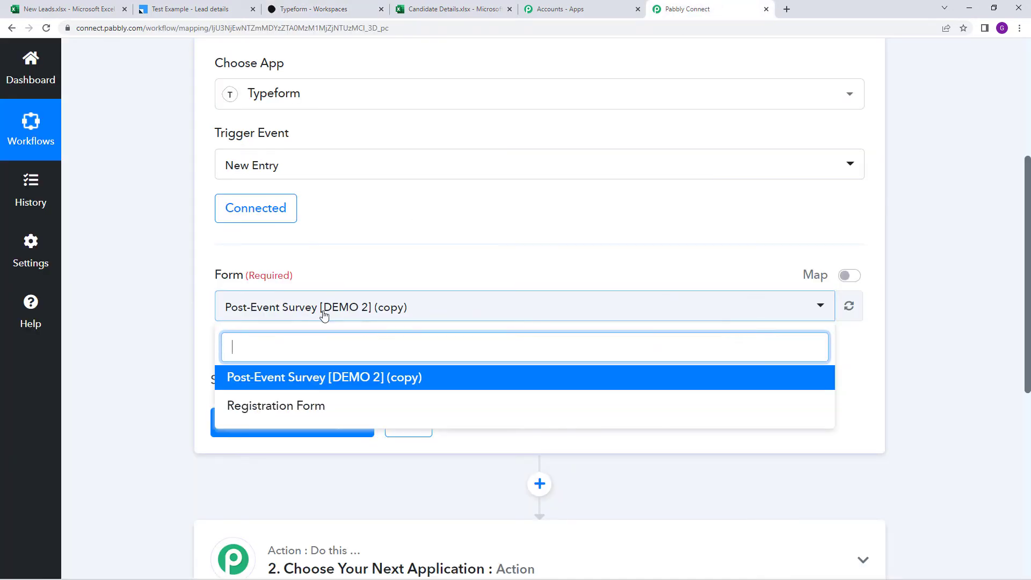
click(373, 417)
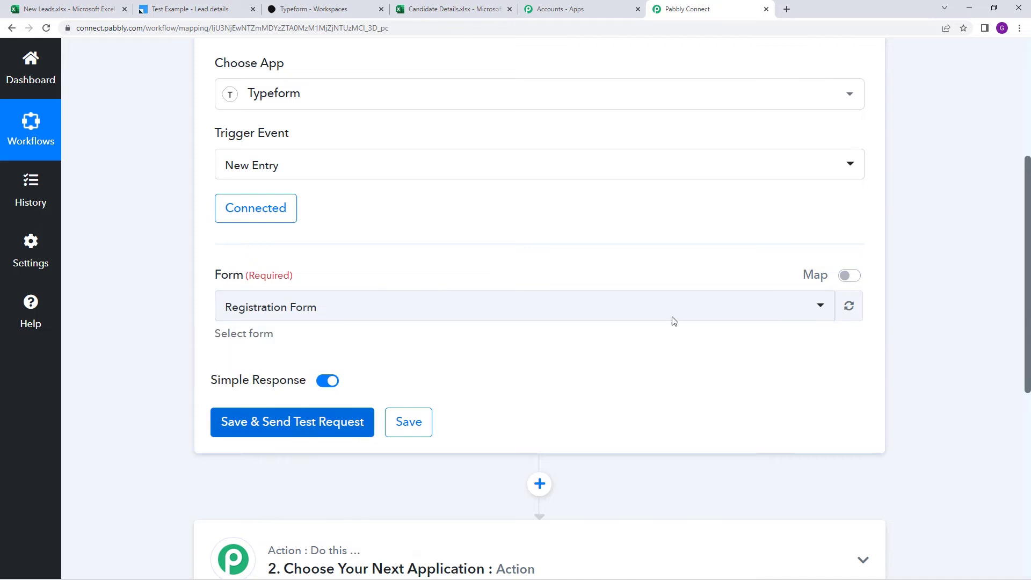
click(333, 420)
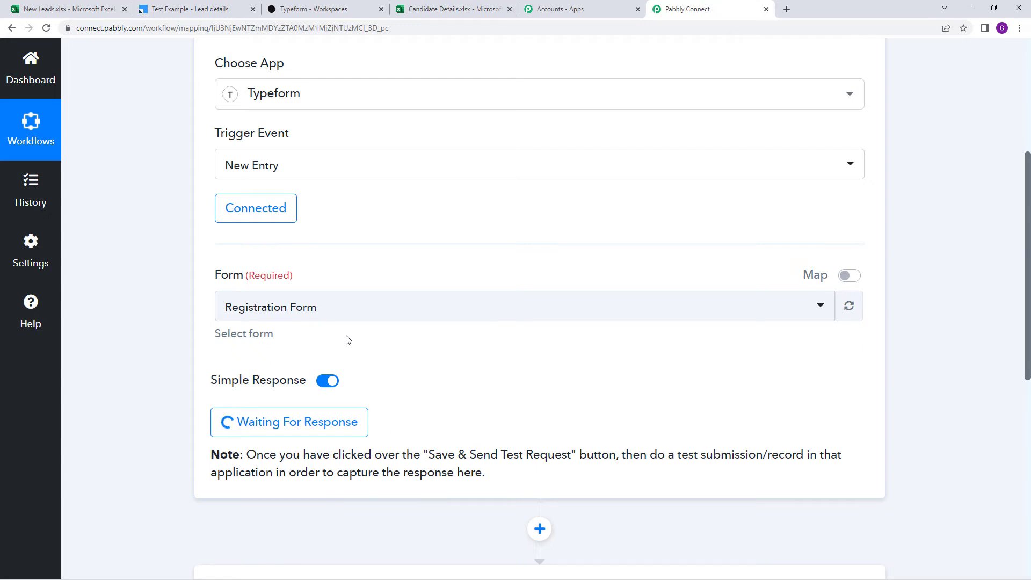
Copy the Registration Form's public link from Typeform and load it in a new browser tab
click(305, 6)
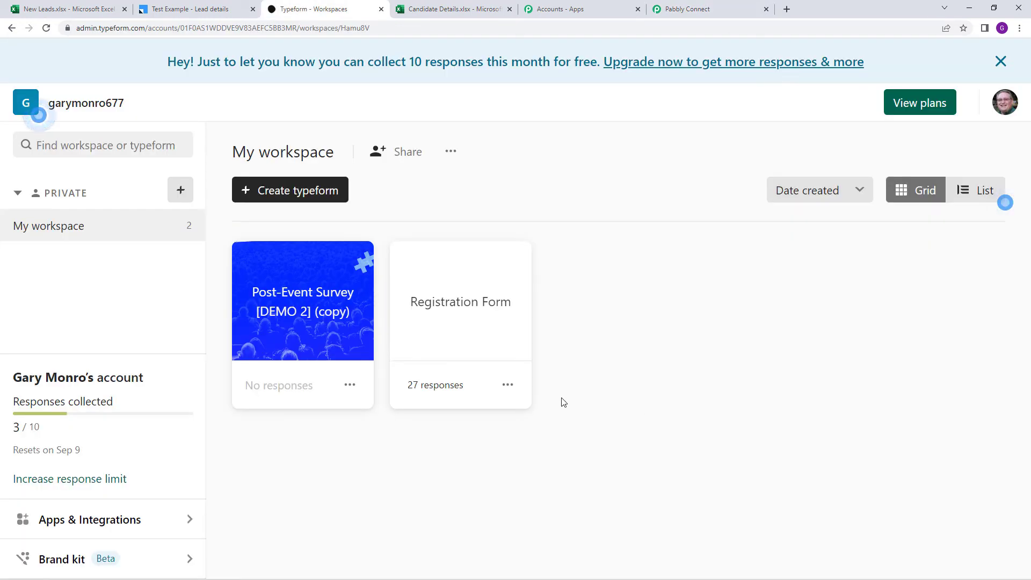
click(507, 385)
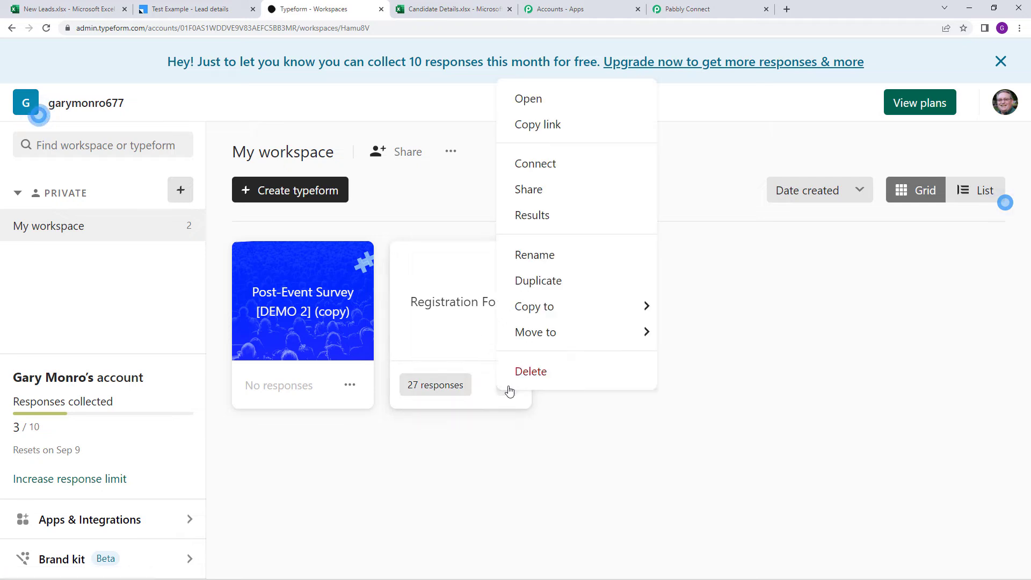
click(580, 126)
click(785, 10)
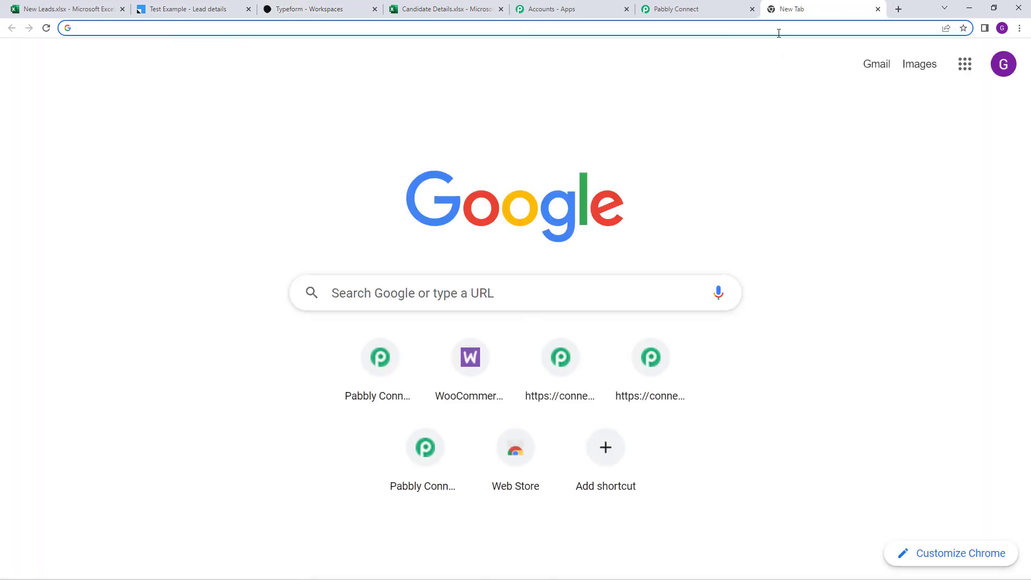
right_click(783, 26)
click(620, 110)
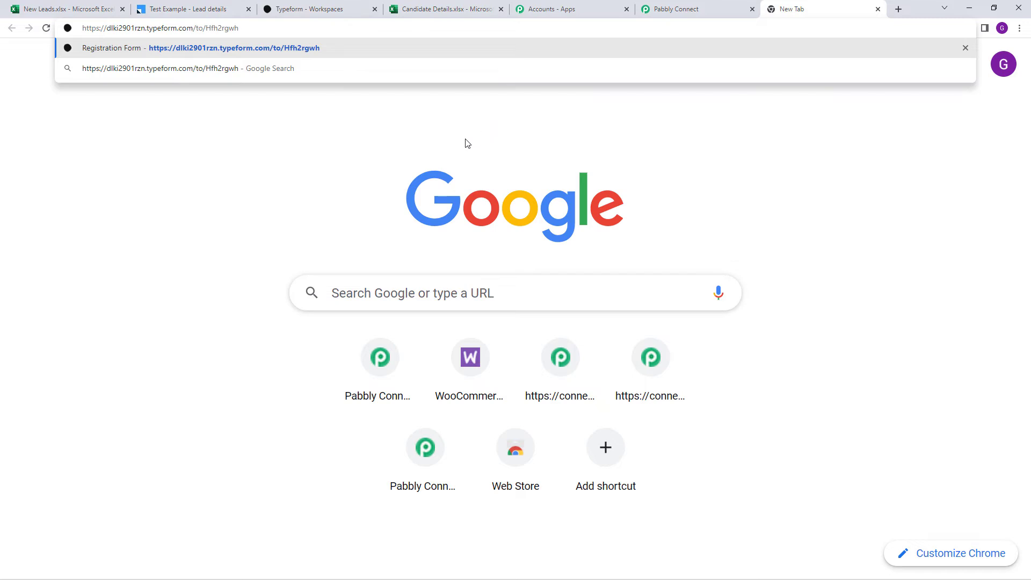
key(Return)
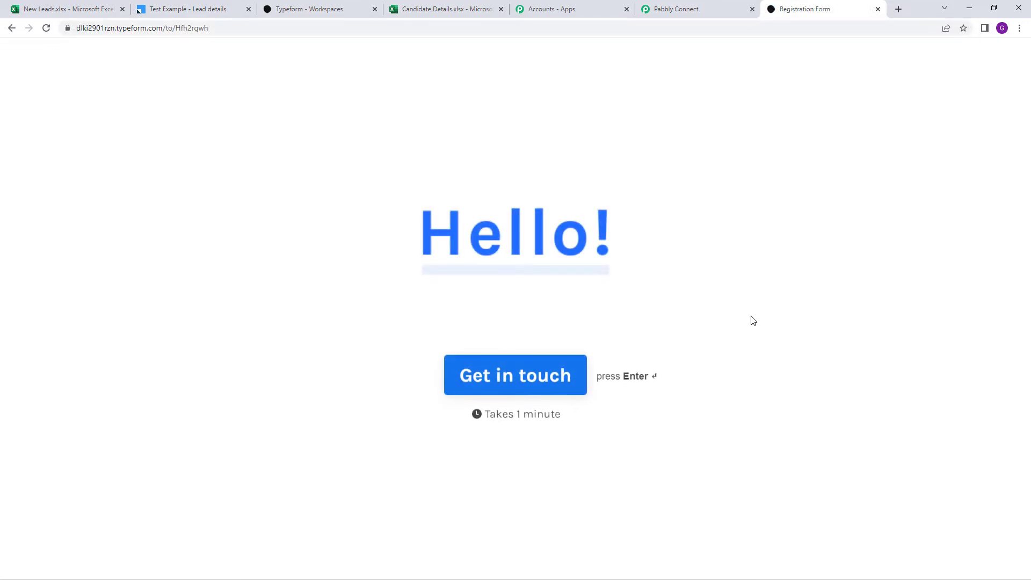
Start the form and answer First Name 'Dummy' and Last Name 'Detail'
click(545, 391)
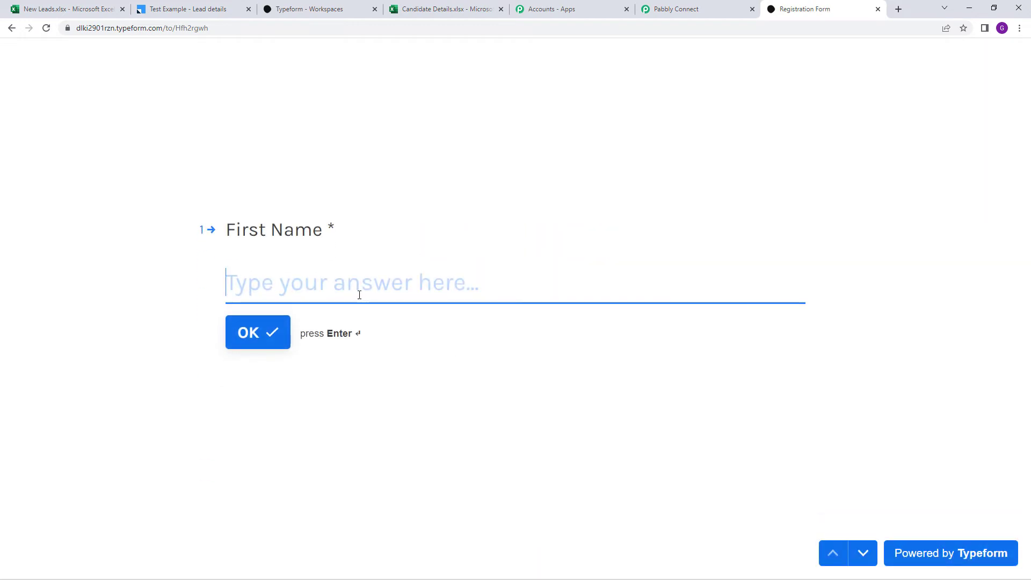
text(Dummy Detail)
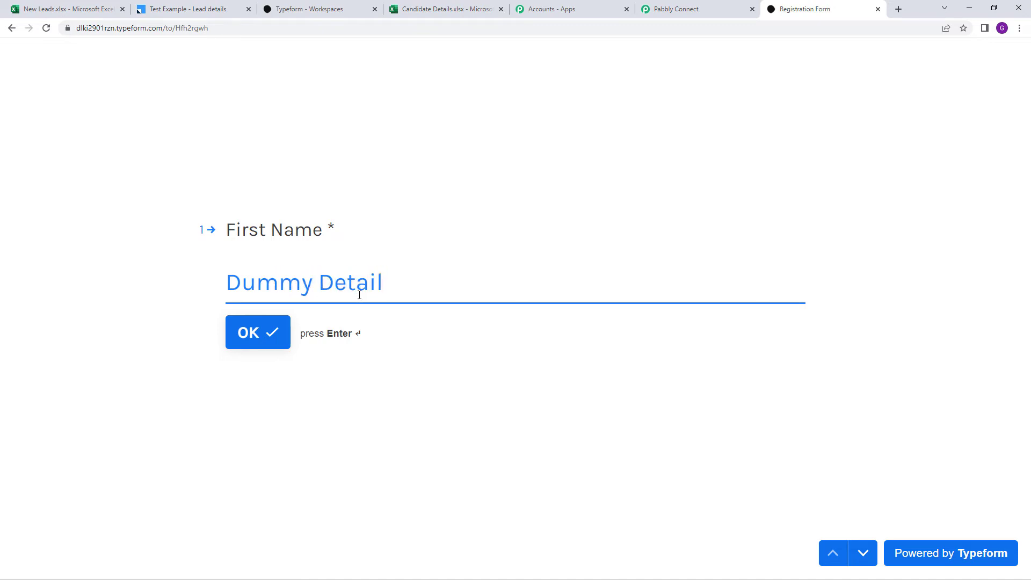
click(262, 337)
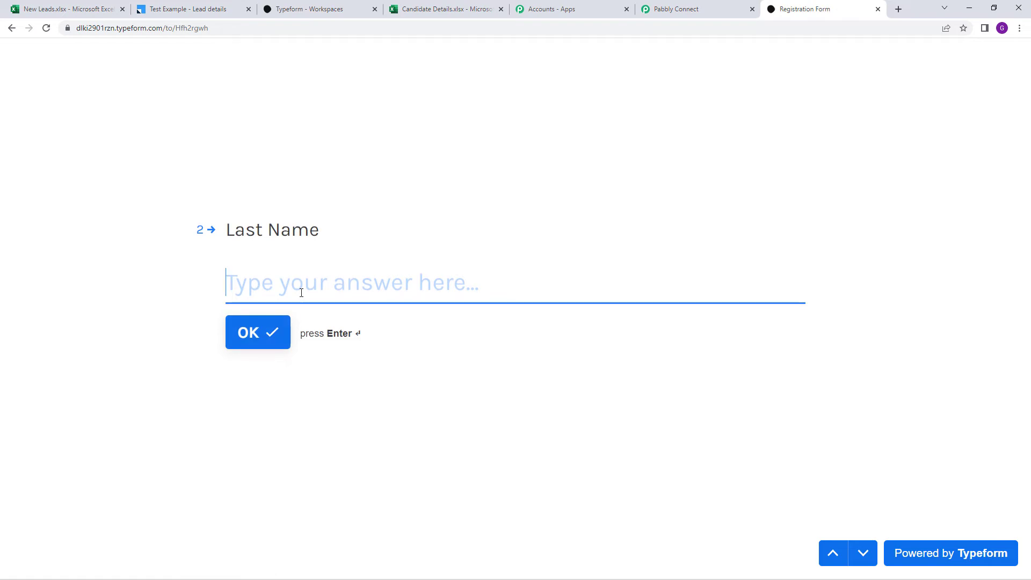
click(837, 553)
double_click(409, 291)
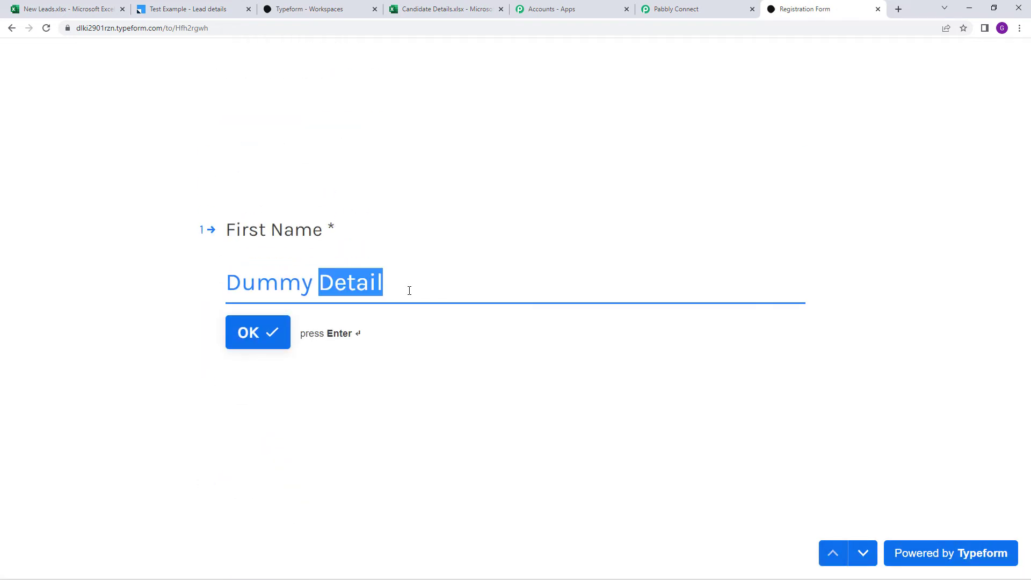
key(BackSpace)
key(BackSpace)
click(279, 334)
text(Detail)
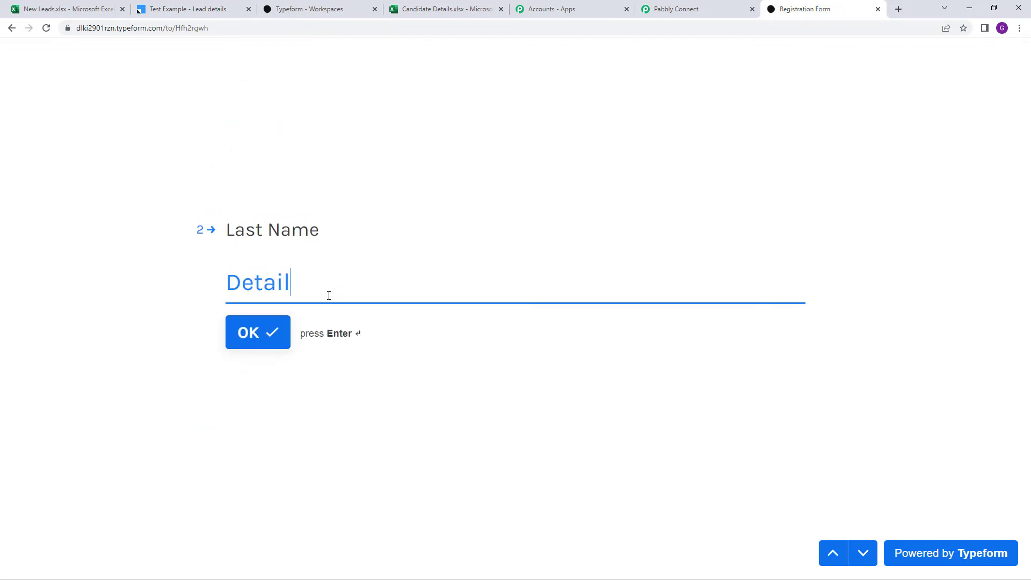
click(274, 332)
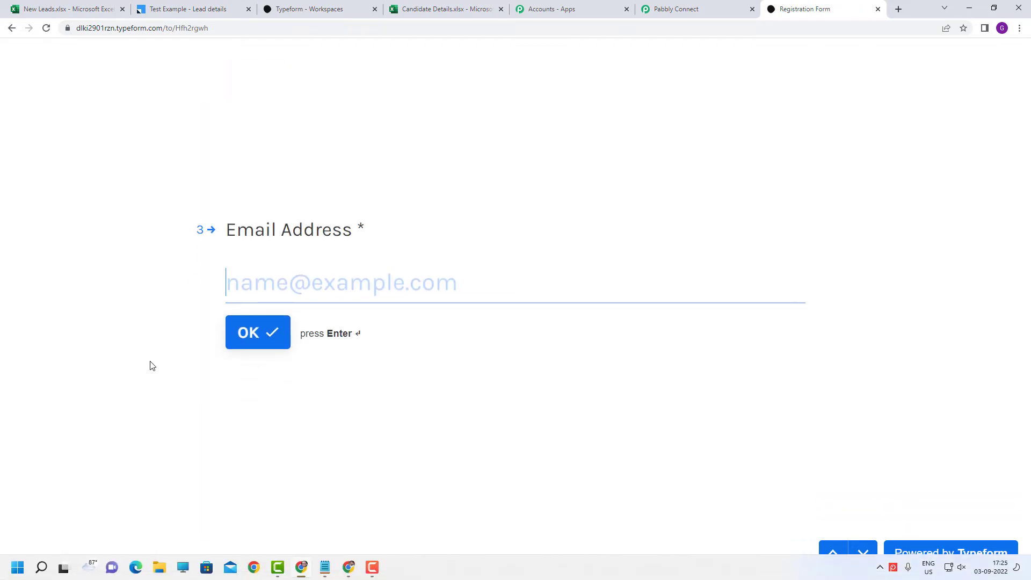
Answer the Email Address question with the dummy email address
text(dum)
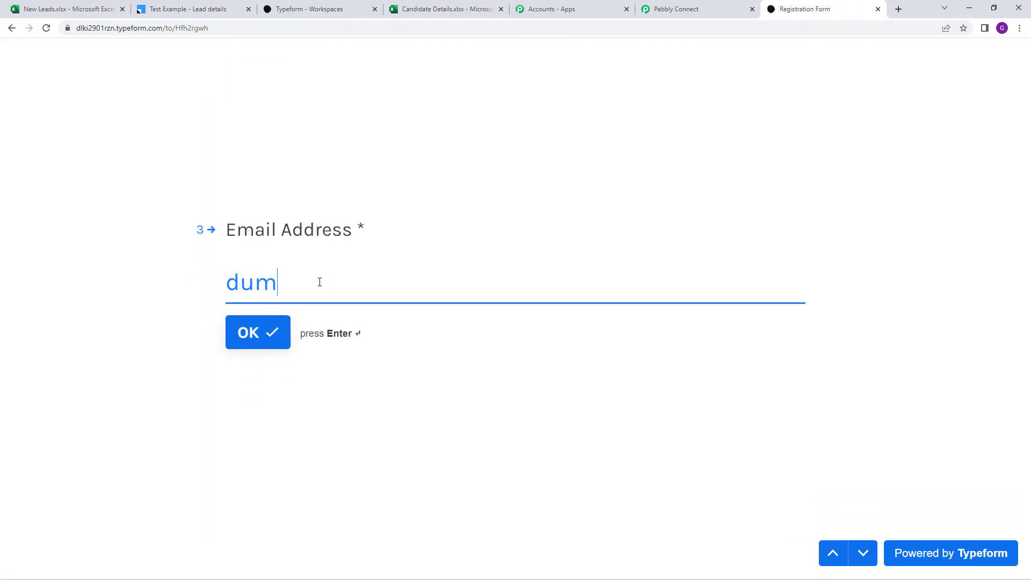
text(mydetai)
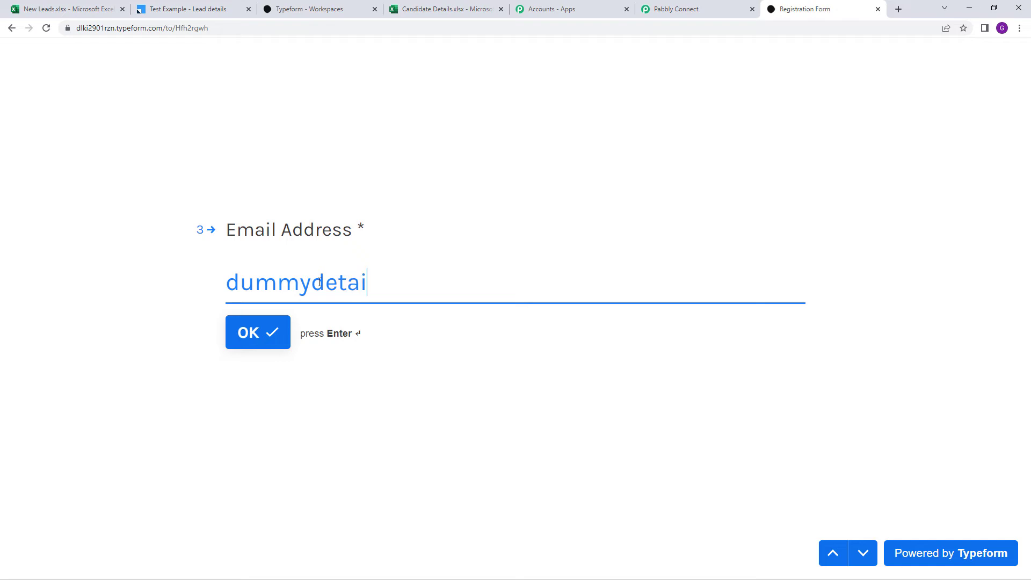
text(l@)
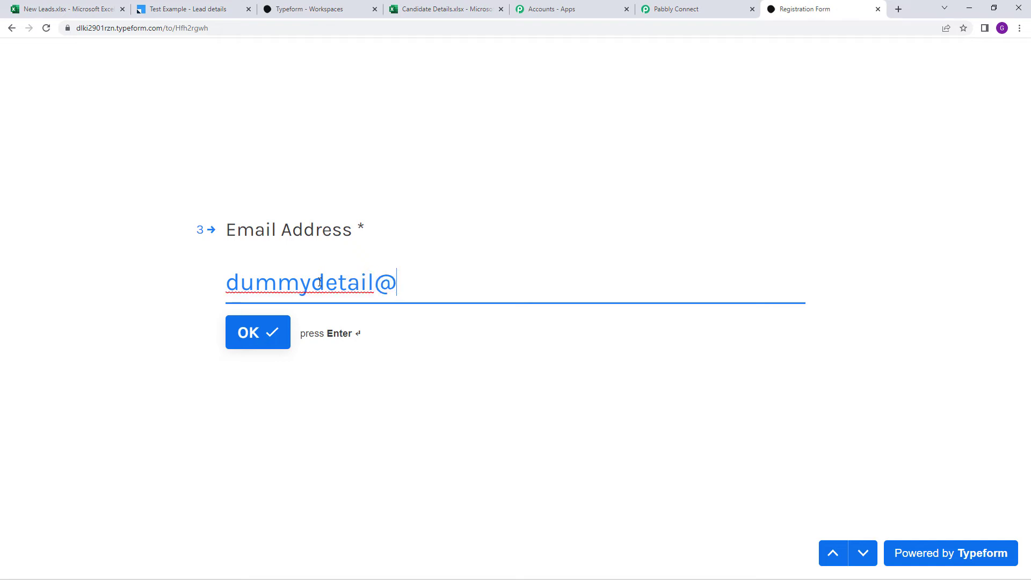
text(dummy)
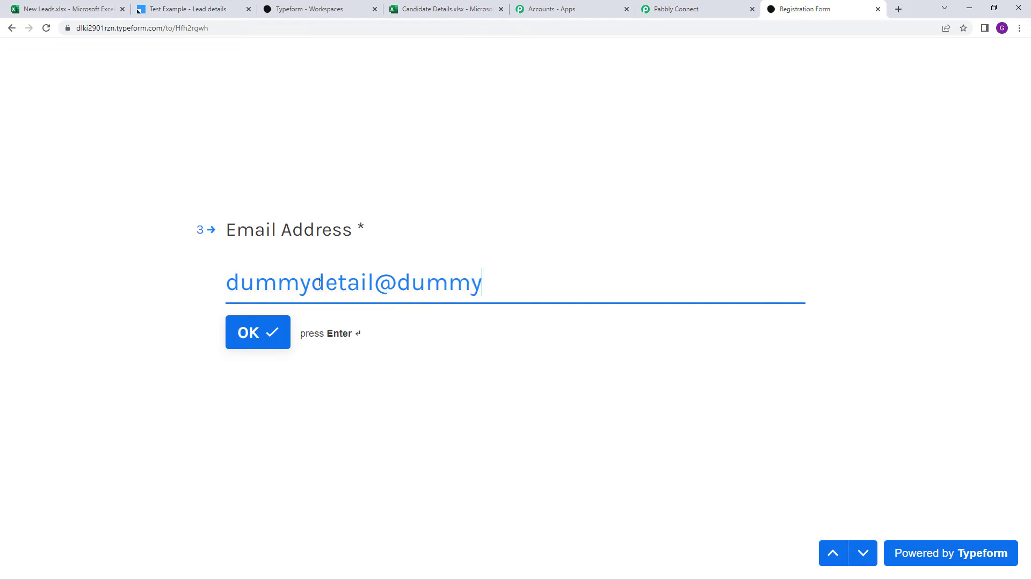
text(.com)
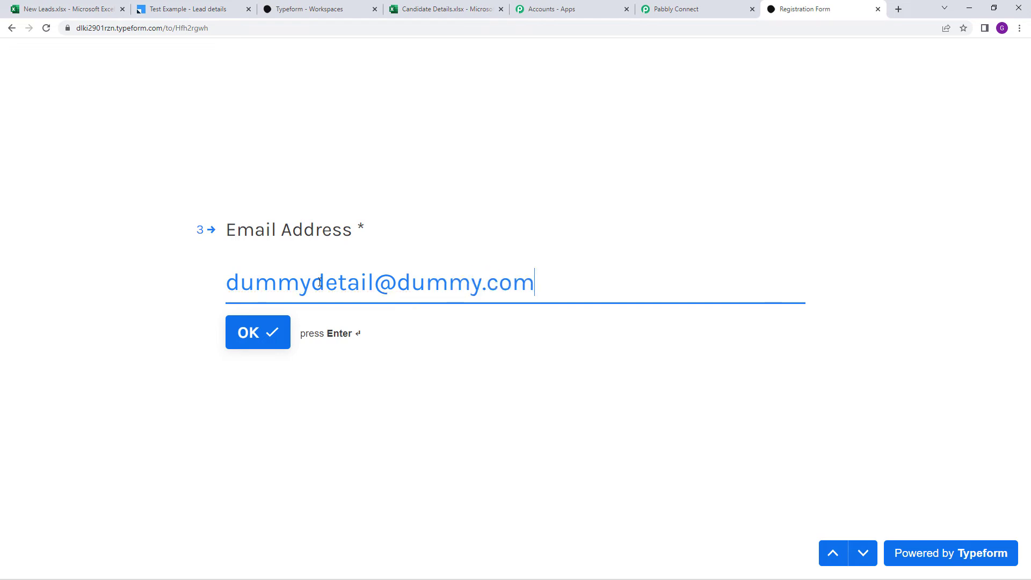
click(244, 347)
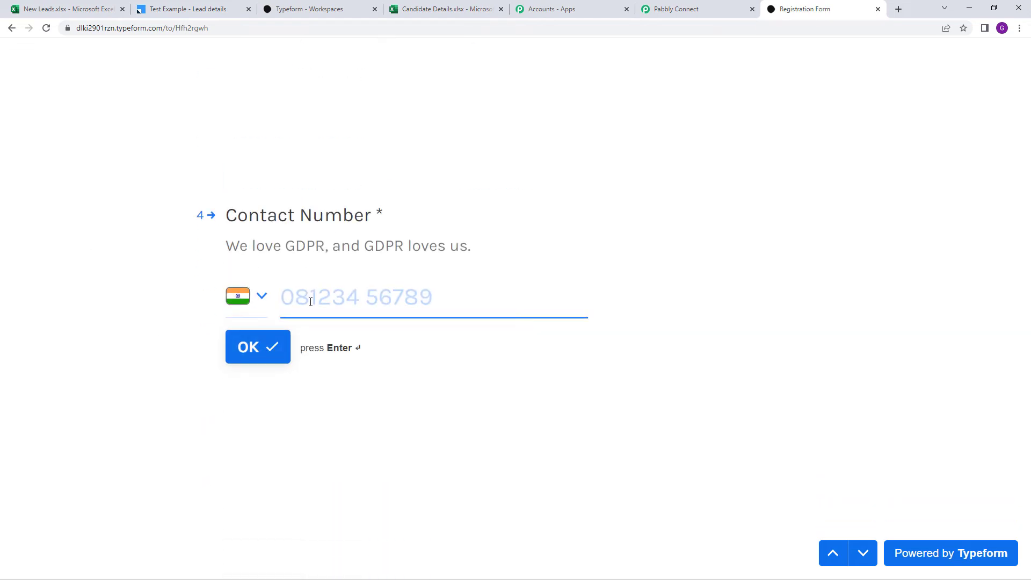
Enter a valid contact number and Accountant as the position, then submit the form
text(98)
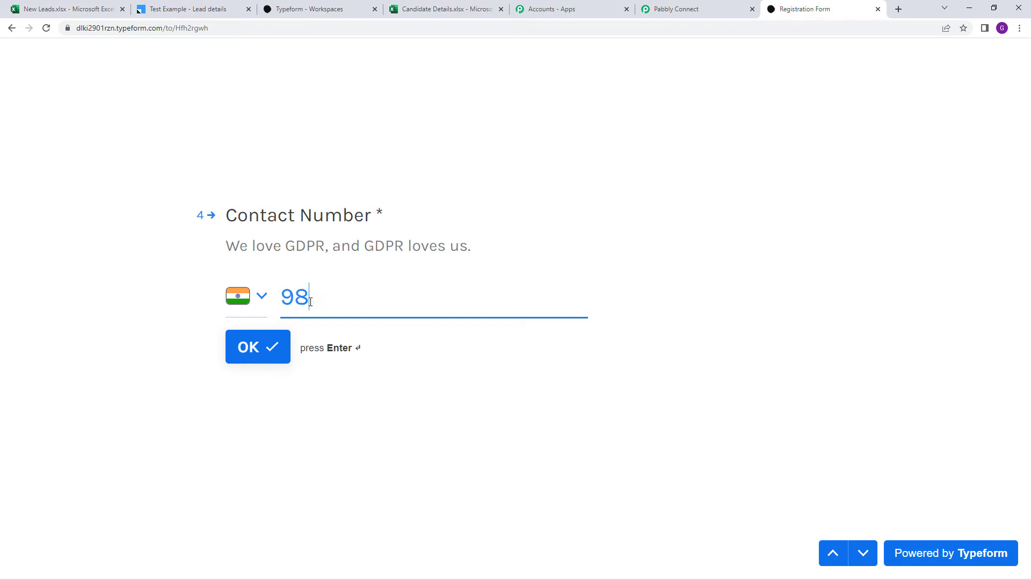
text(777 77777)
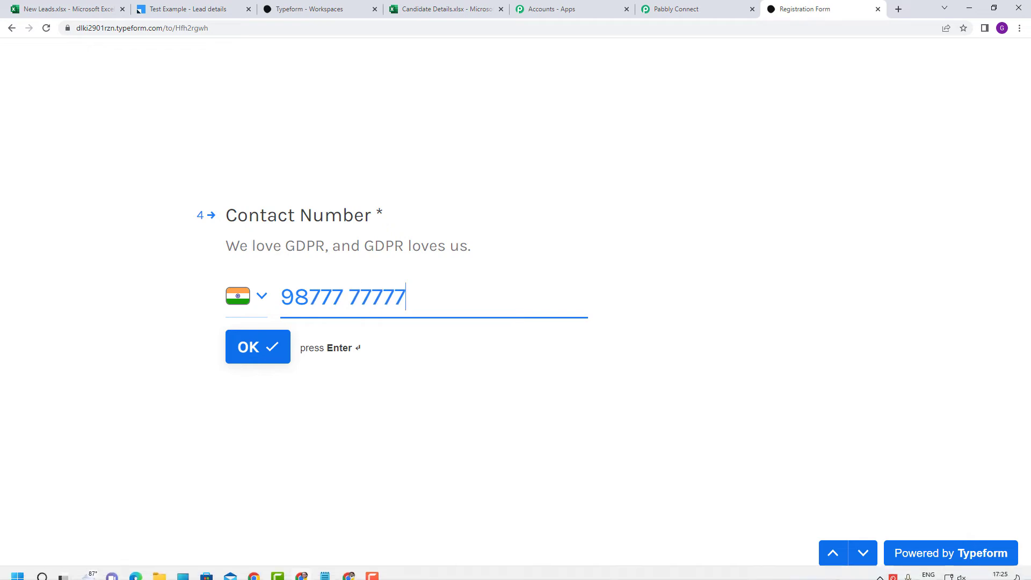
key(BackSpace)
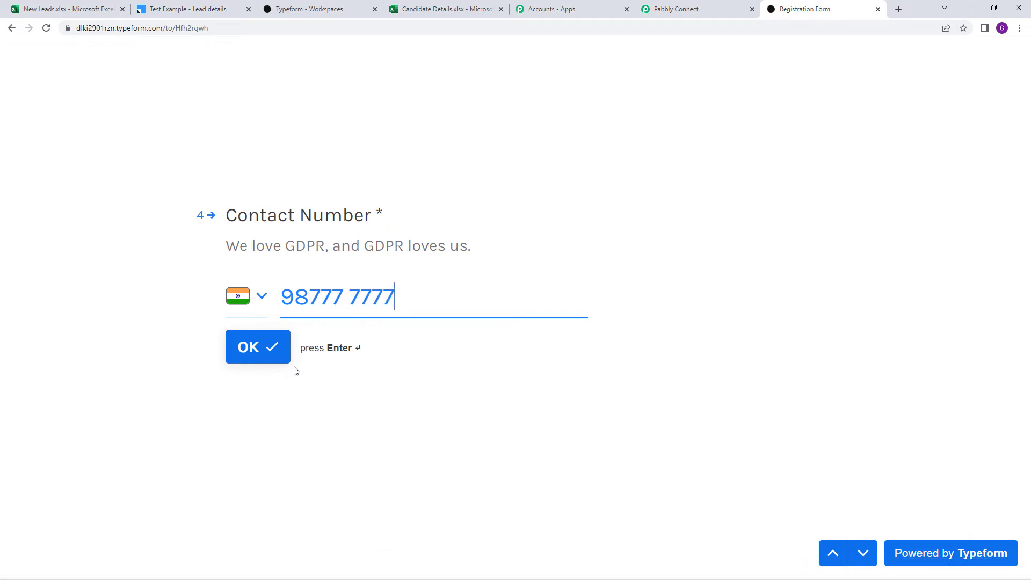
click(260, 359)
triple_click(391, 331)
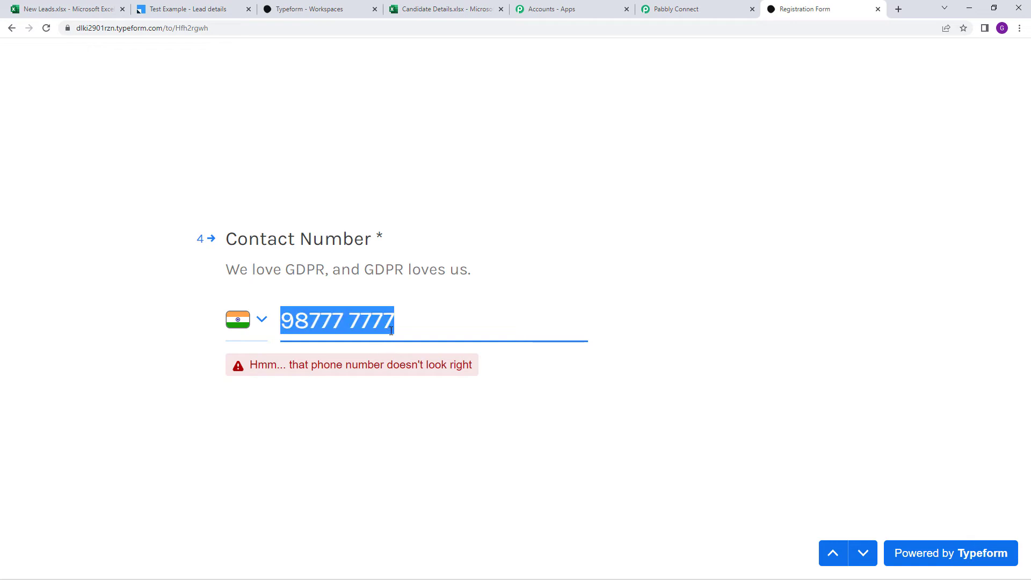
text(9)
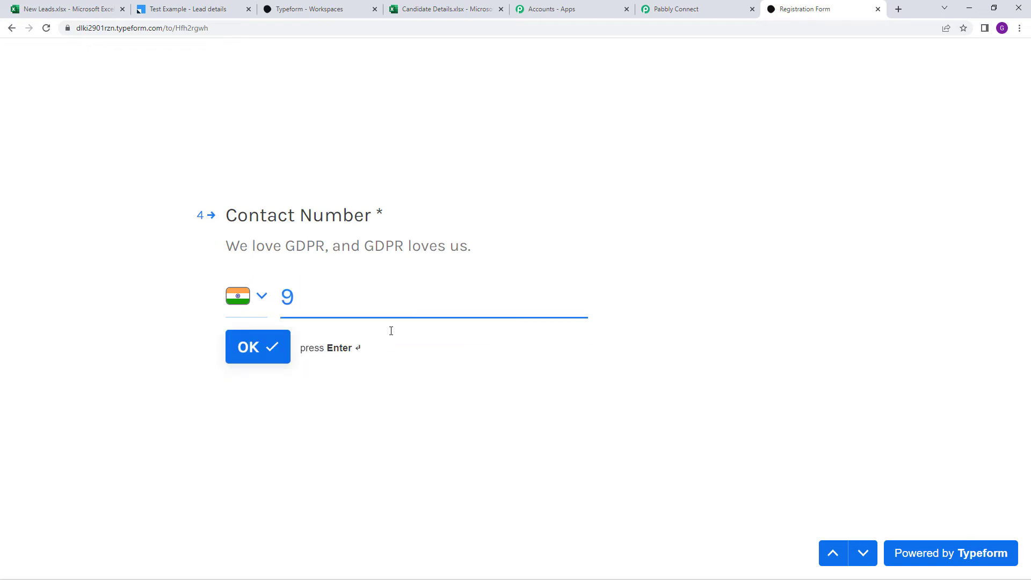
text(4444 44)
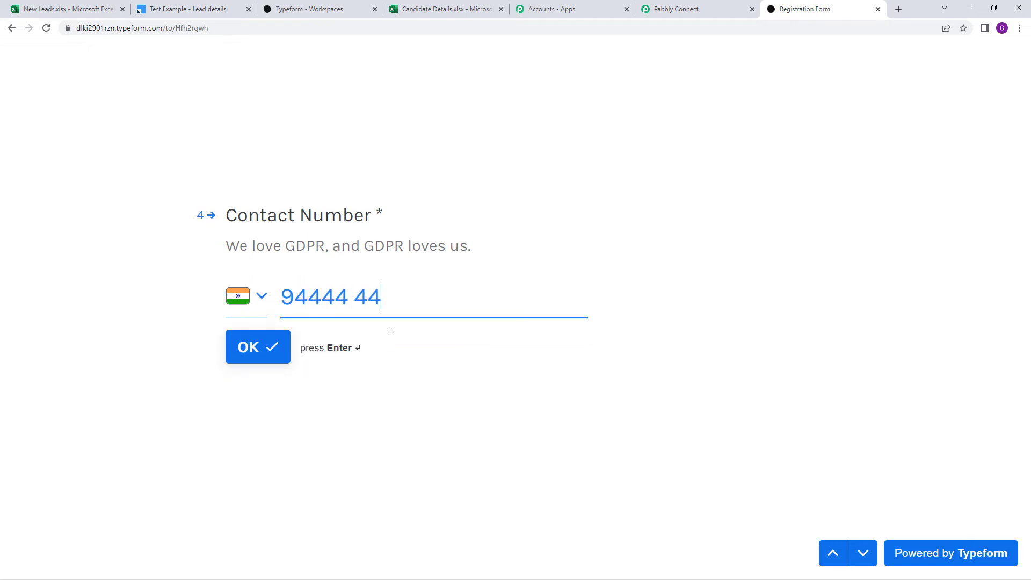
text(444)
click(240, 358)
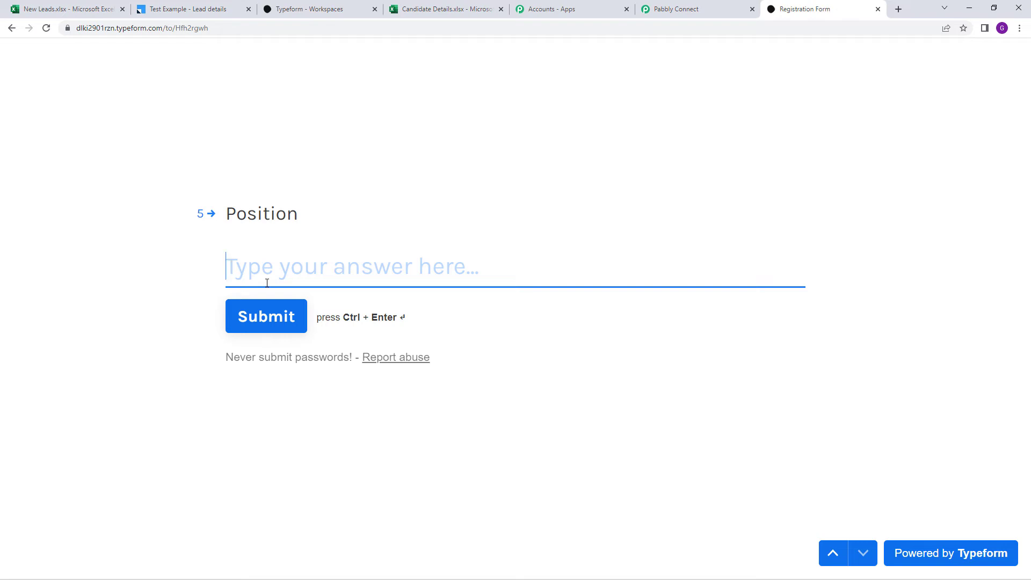
text(Accountant)
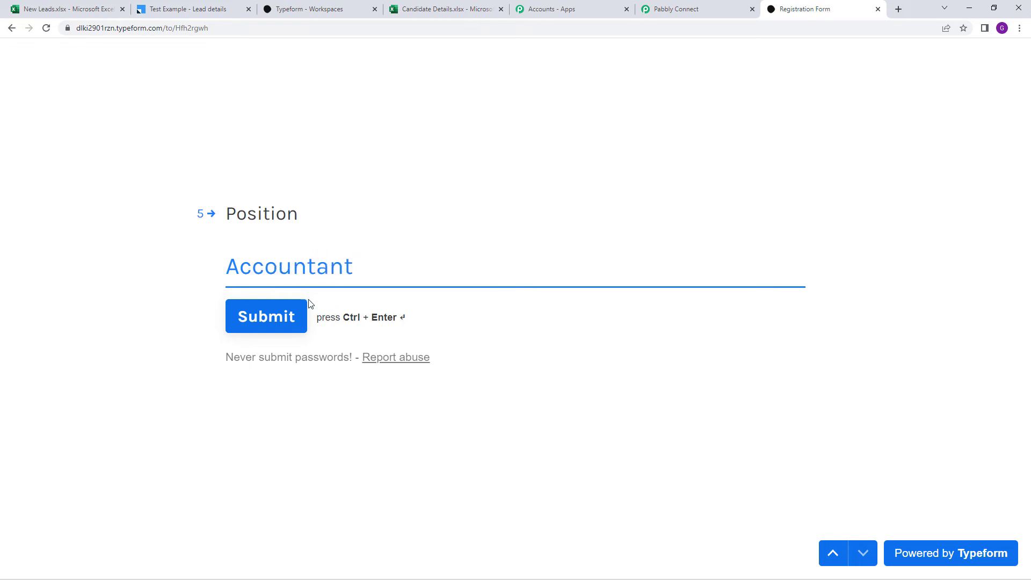
click(283, 328)
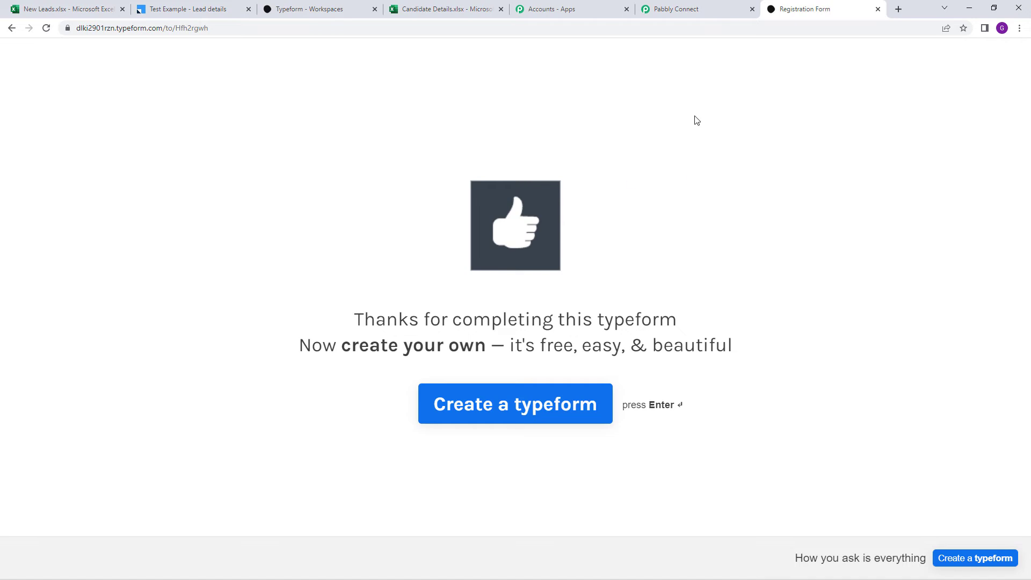
Review the captured Typeform response, including Accountant, down to the empty action step
click(669, 5)
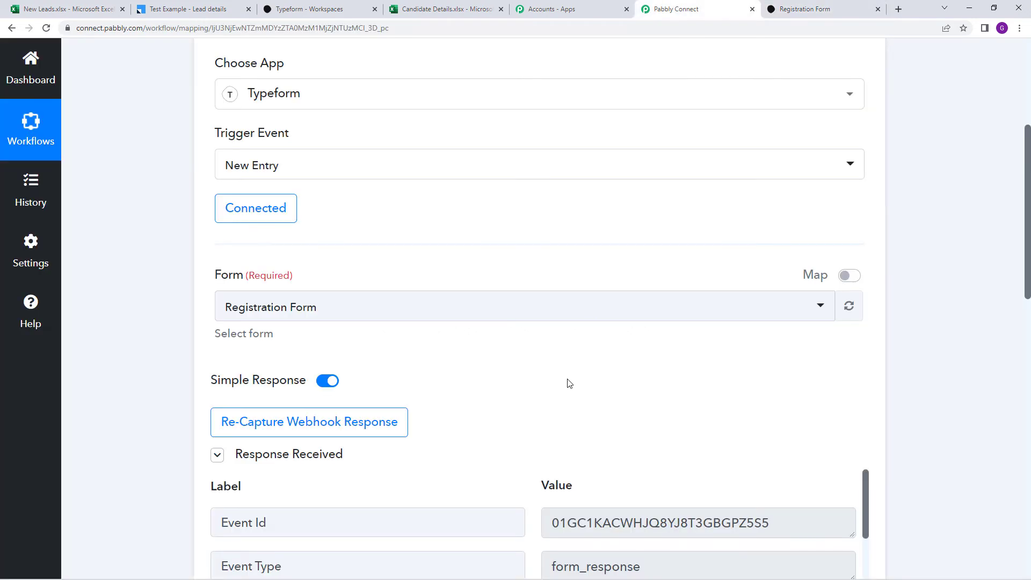
scroll(567, 377, down, 3)
scroll(638, 336, down, 3)
scroll(895, 413, down, 4)
scroll(686, 267, down, 8)
scroll(686, 267, down, 16)
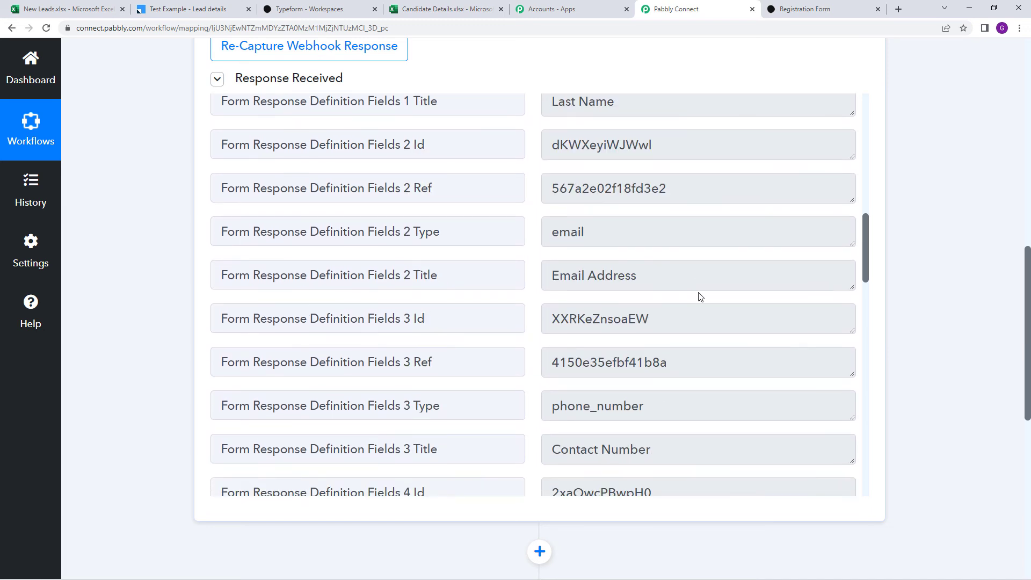
scroll(693, 292, up, 3)
scroll(568, 186, down, 7)
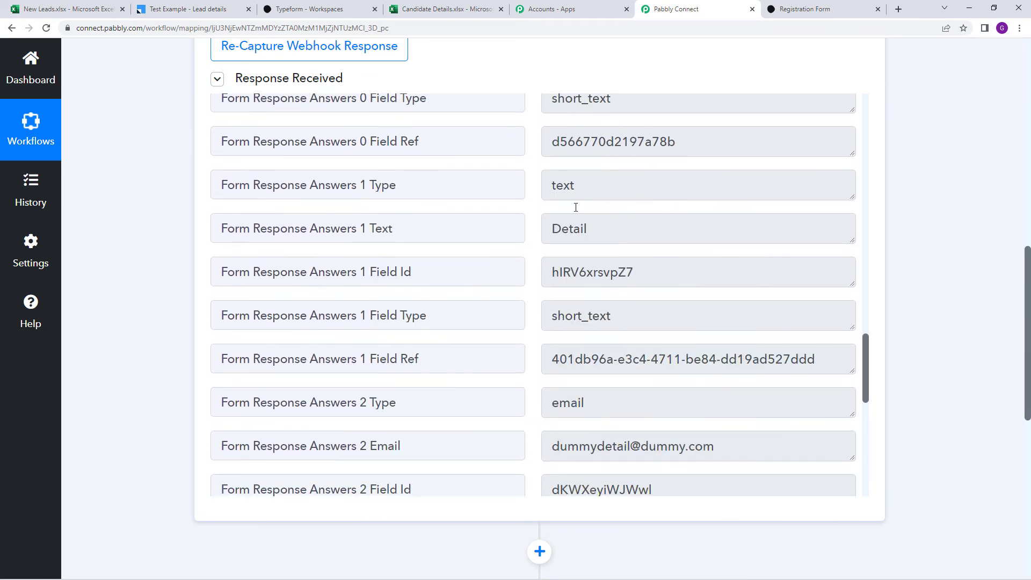
scroll(576, 236, down, 6)
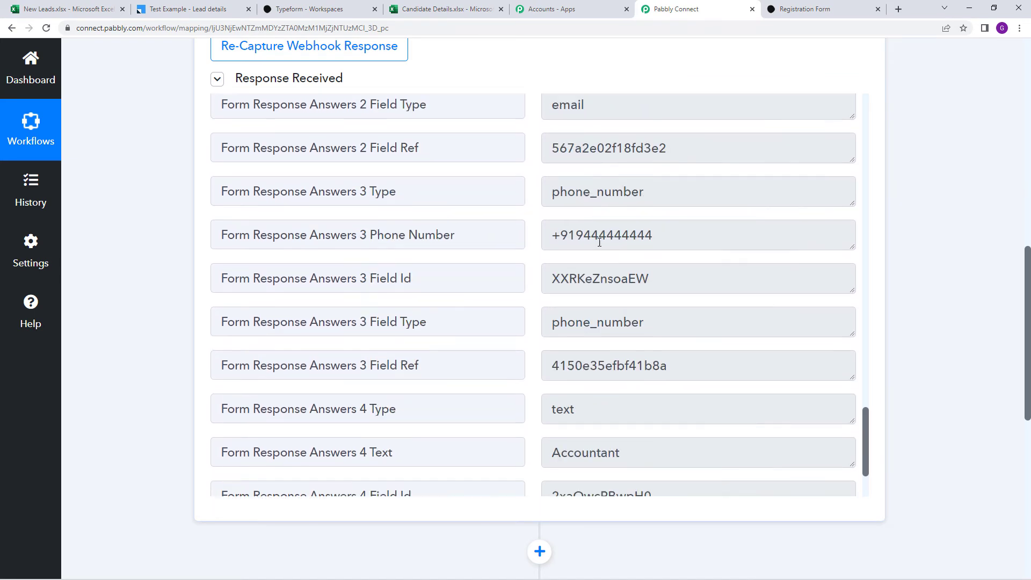
scroll(583, 245, down, 1)
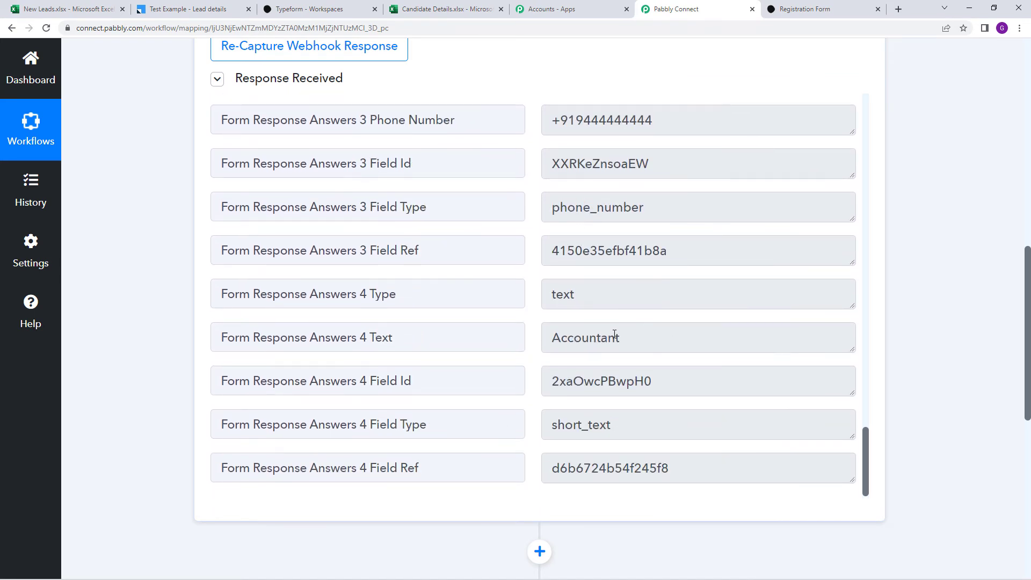
scroll(888, 349, down, 7)
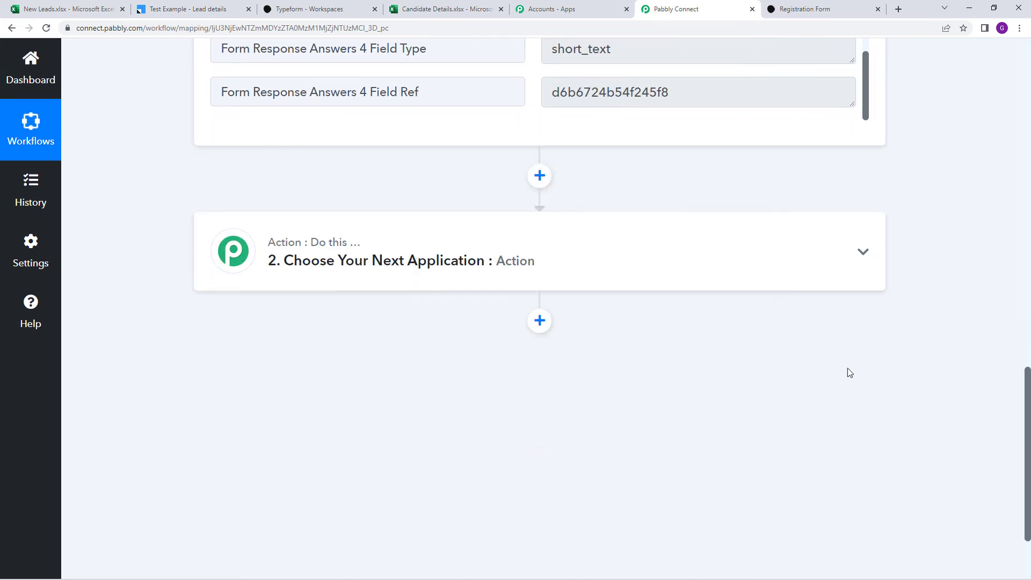
Set the action step to Microsoft Excel with the Add Row To Worksheet event
click(412, 252)
click(414, 354)
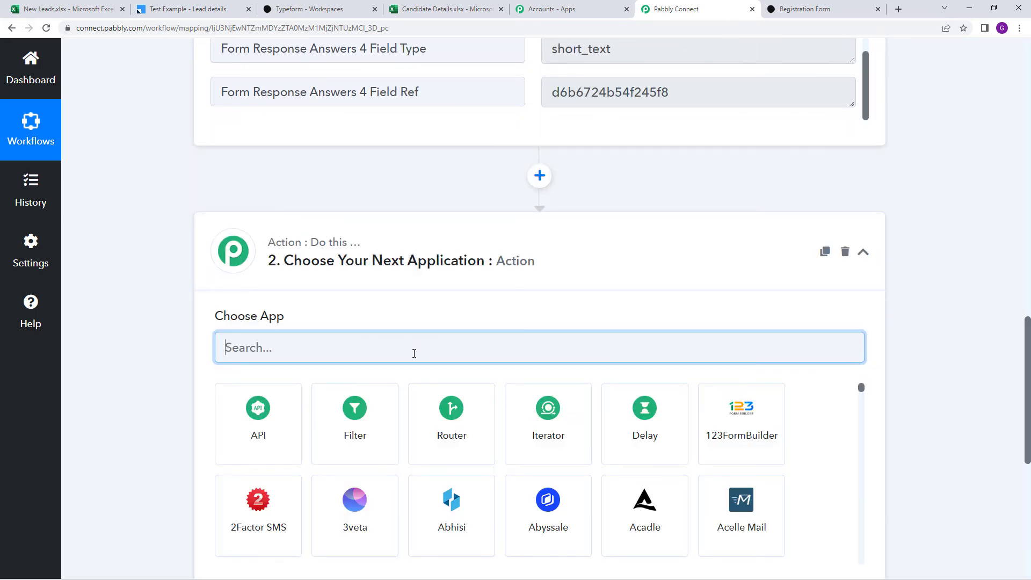
text(mic)
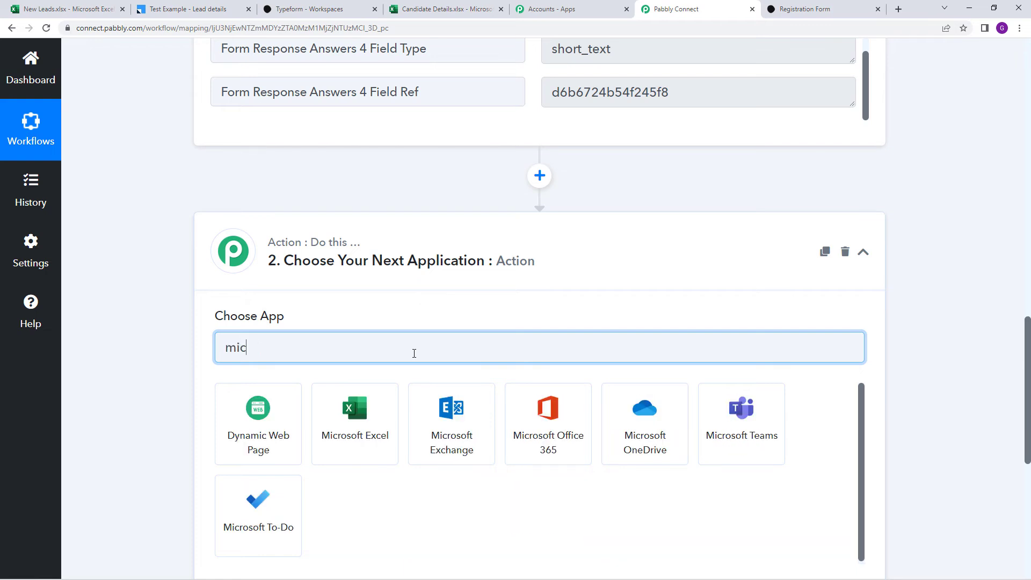
click(370, 419)
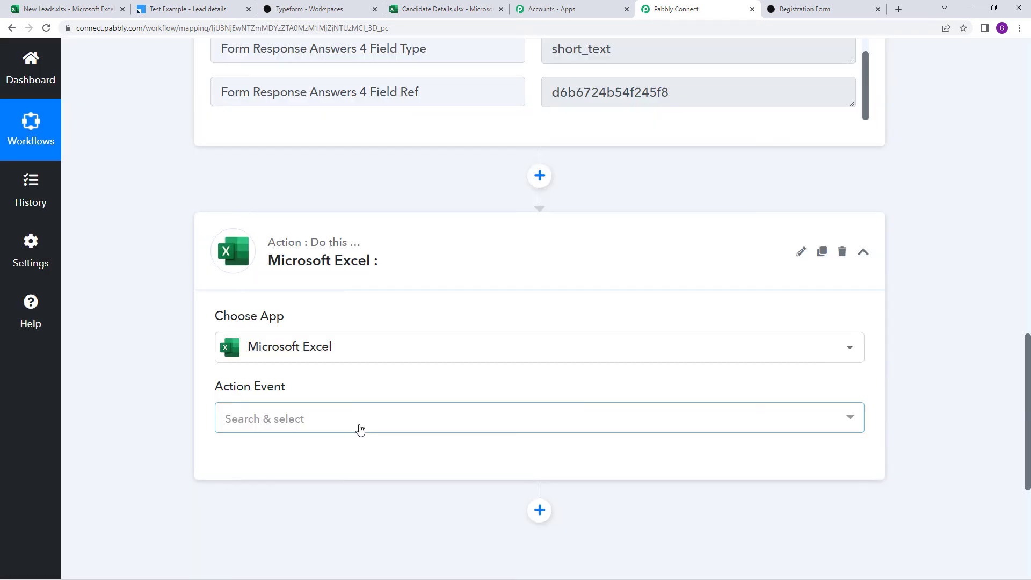
click(348, 422)
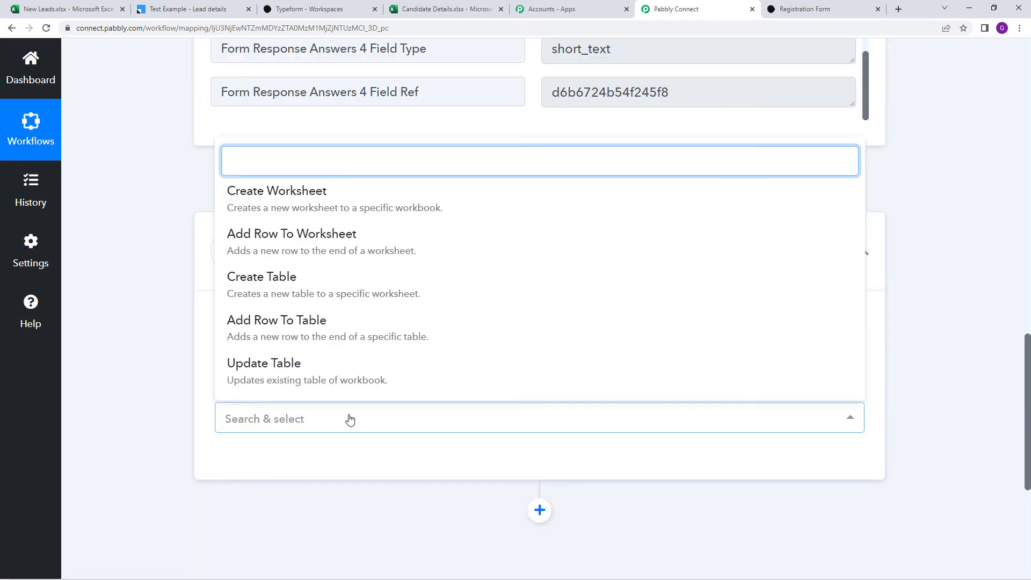
click(381, 248)
click(263, 474)
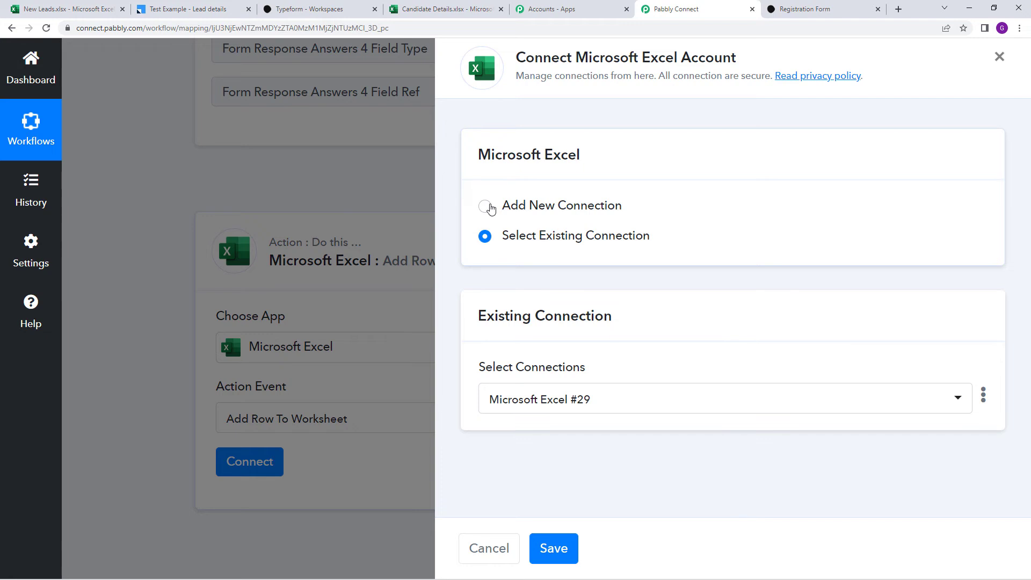
Authorise a new Microsoft Excel connection, then view the Candidate Details spreadsheet
click(489, 207)
click(500, 388)
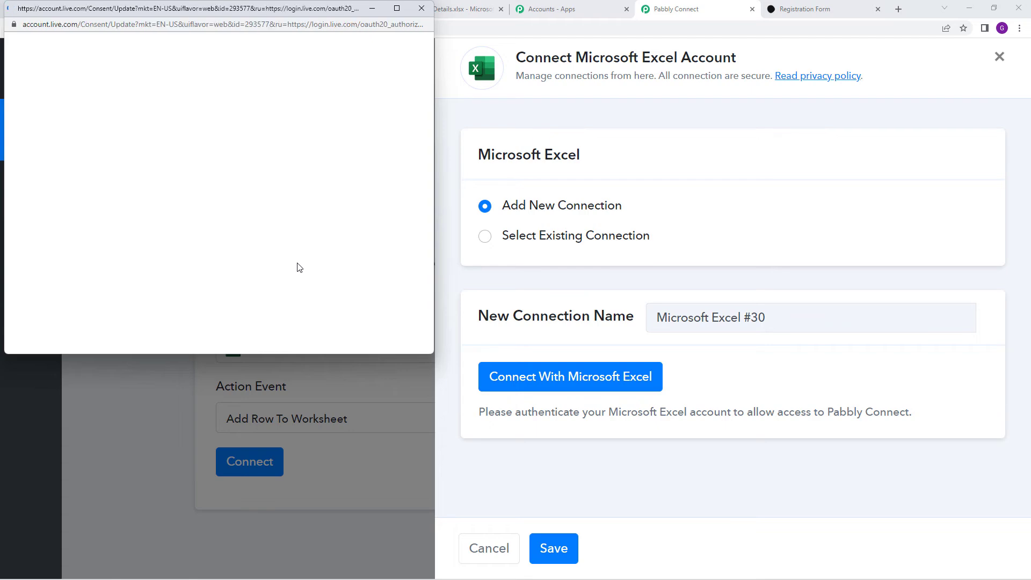
scroll(298, 273, down, 10)
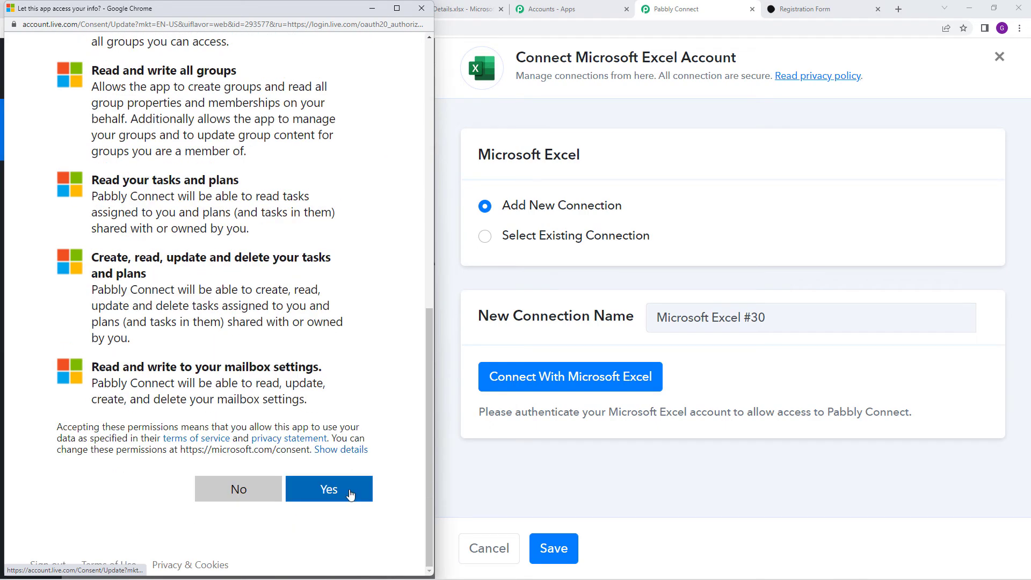
click(345, 488)
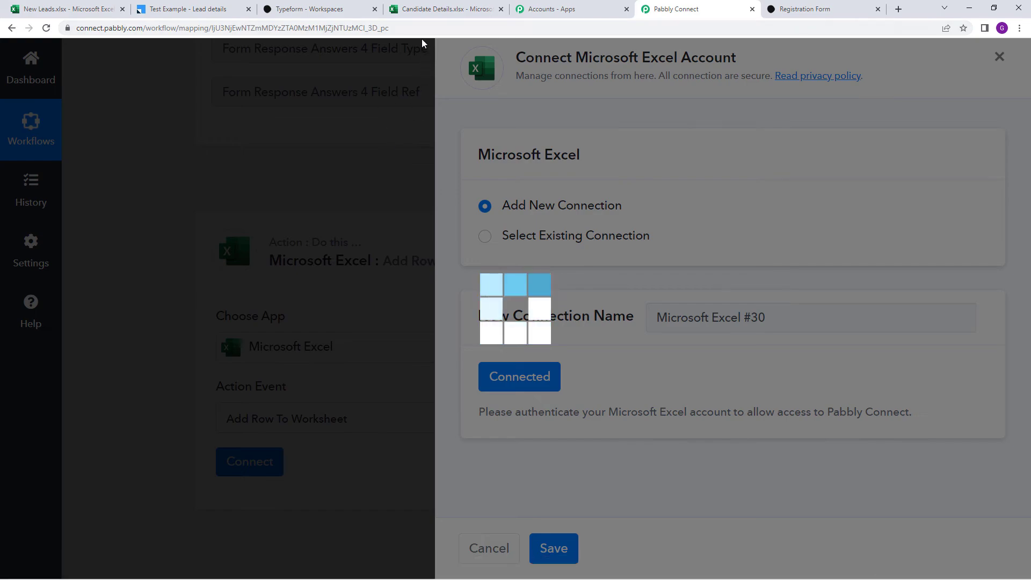
click(434, 15)
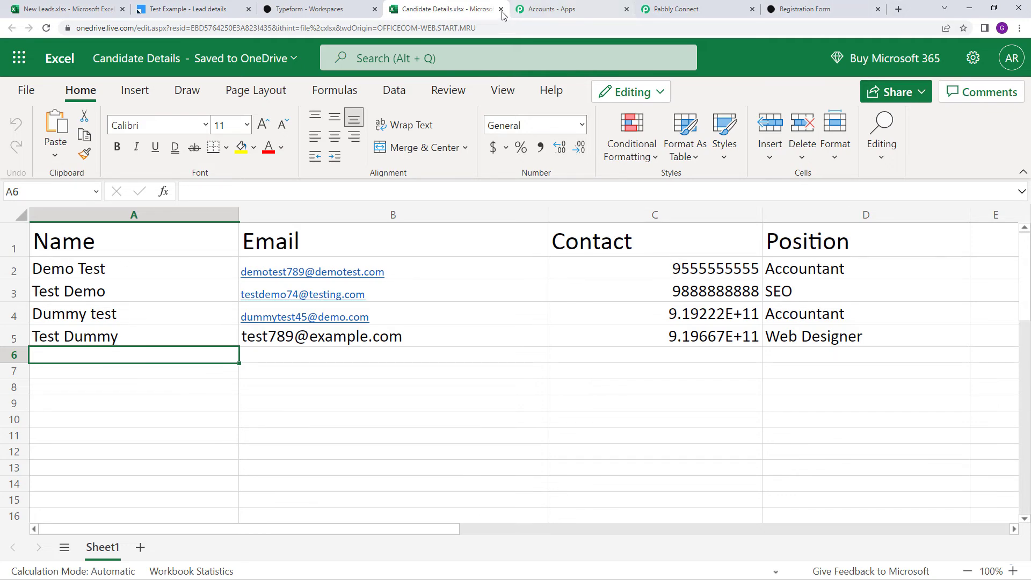
Choose the Candidate Details.xlsx workbook so its Sheet1 columns load
click(640, 5)
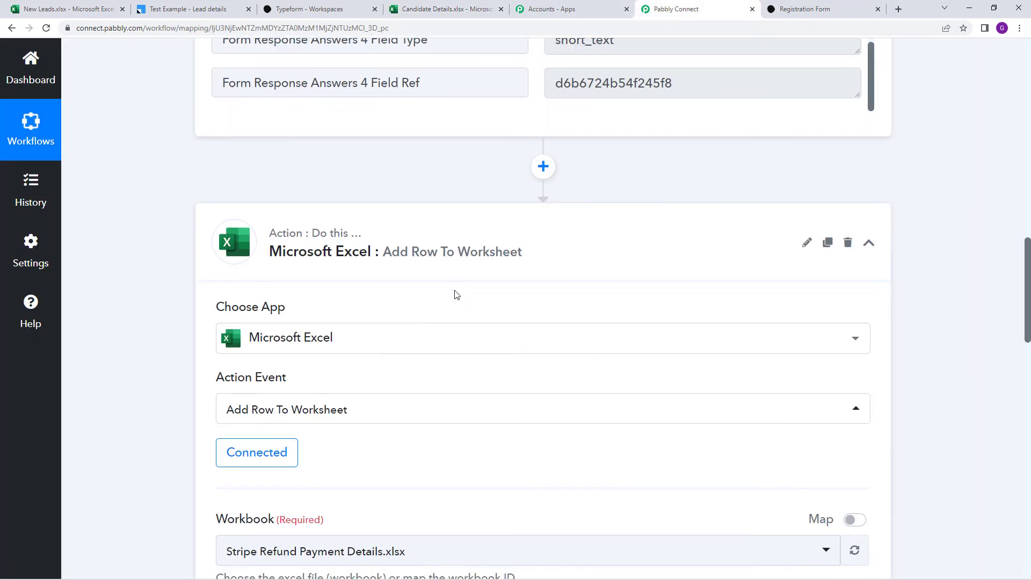
scroll(455, 293, down, 5)
scroll(455, 295, down, 1)
click(368, 238)
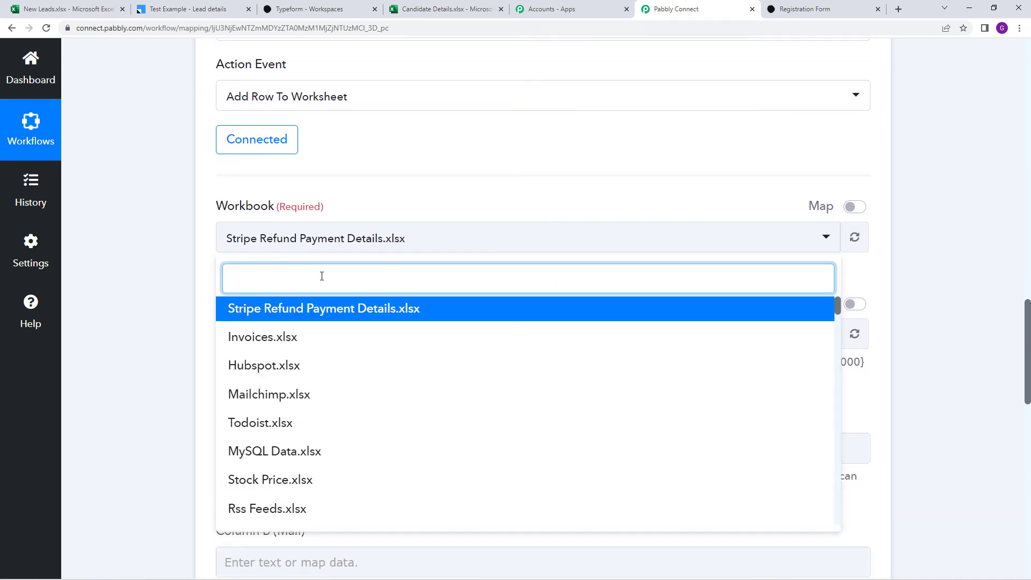
text(cand)
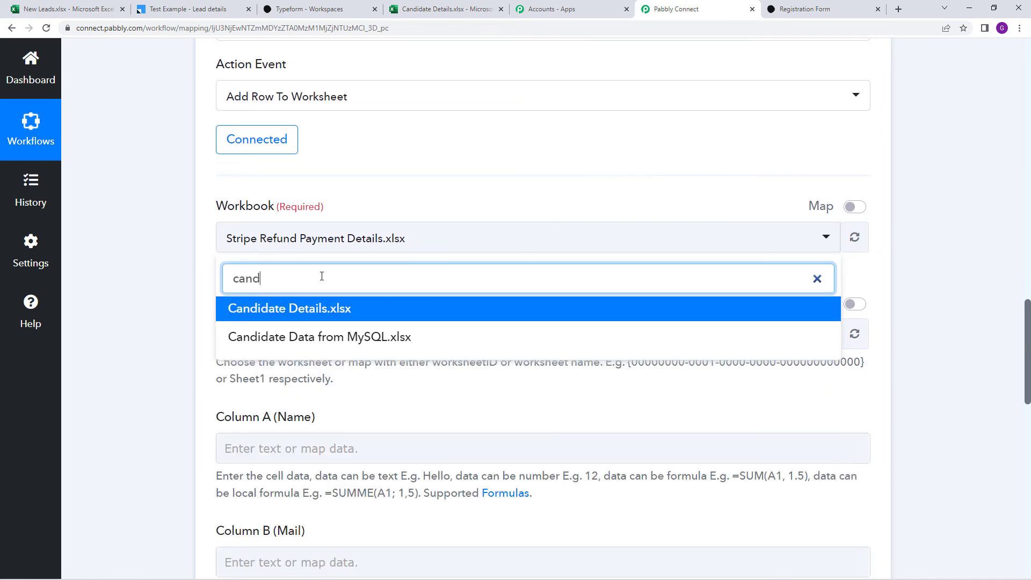
click(306, 317)
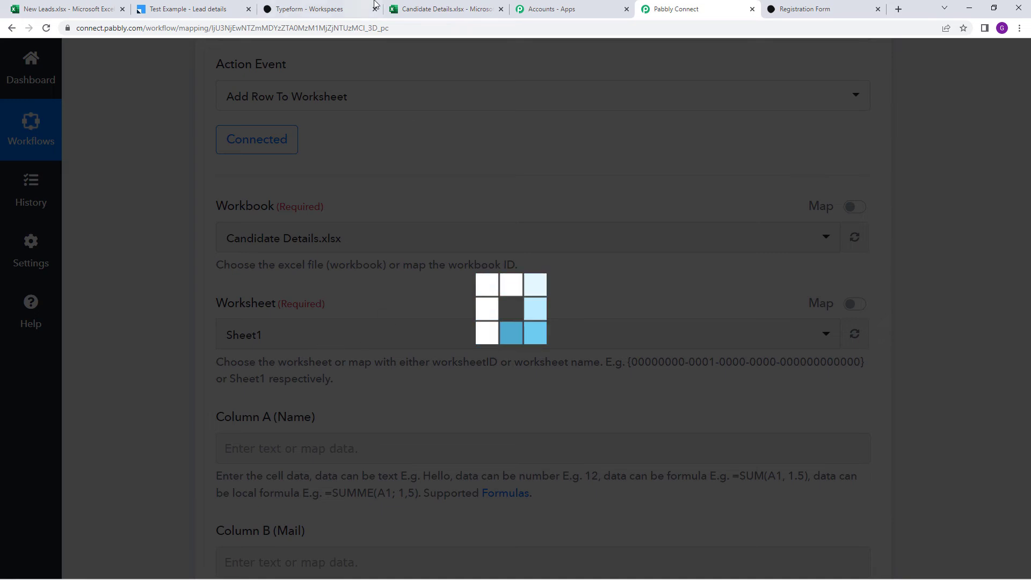
click(409, 9)
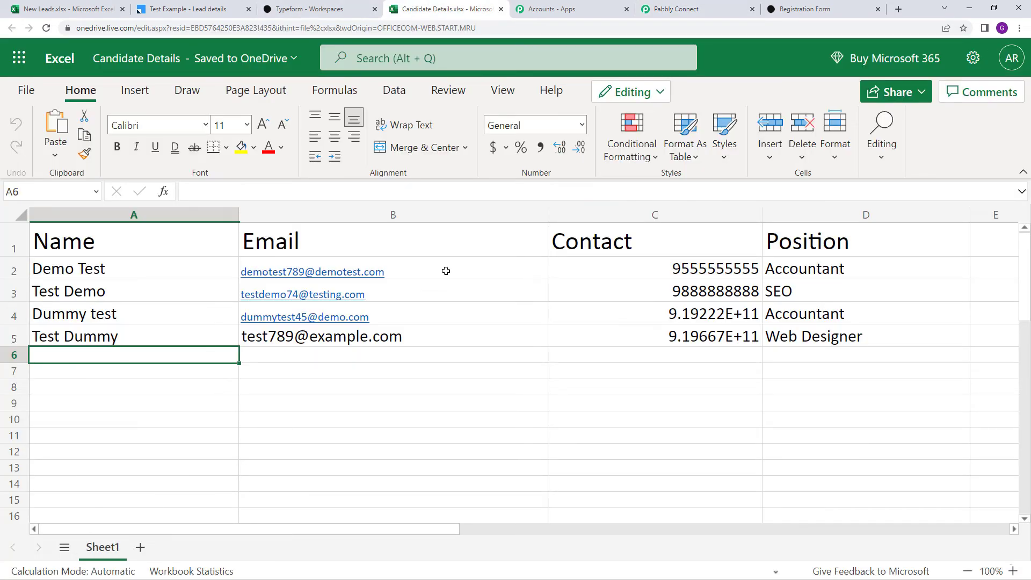
click(692, 9)
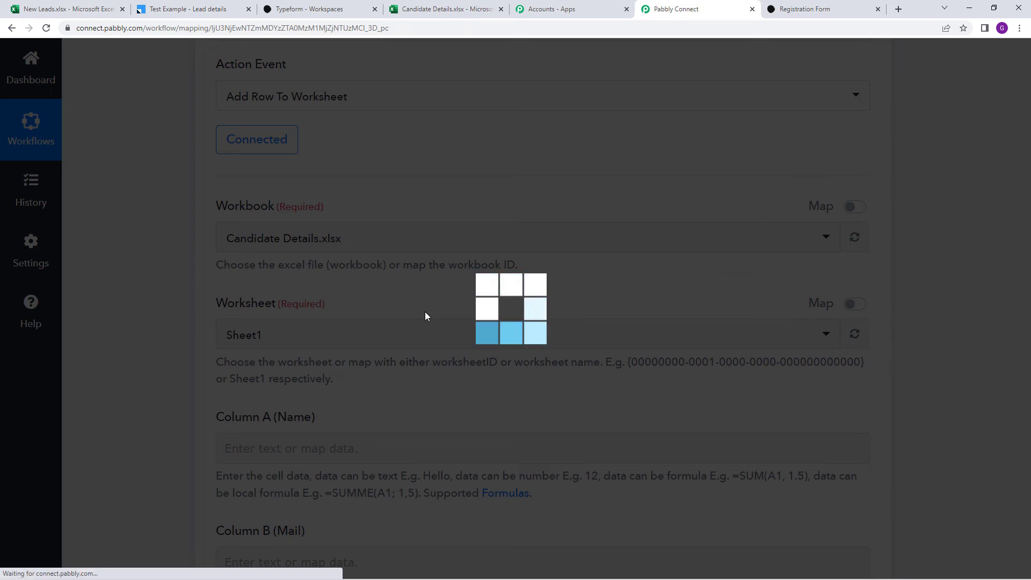
scroll(412, 299, down, 3)
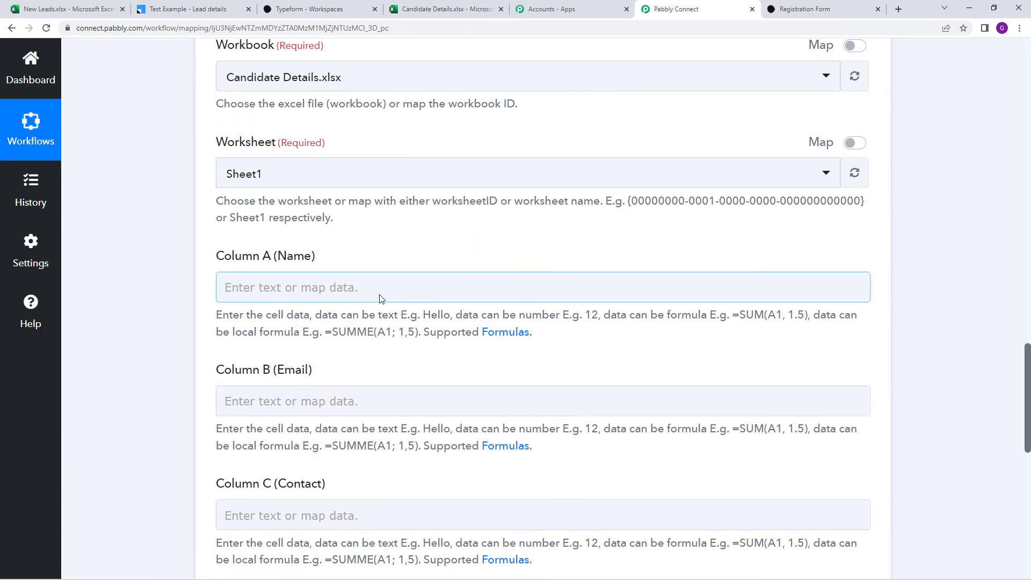
Map Column A (Name) to the Typeform first-name and last-name answers
scroll(379, 299, down, 3)
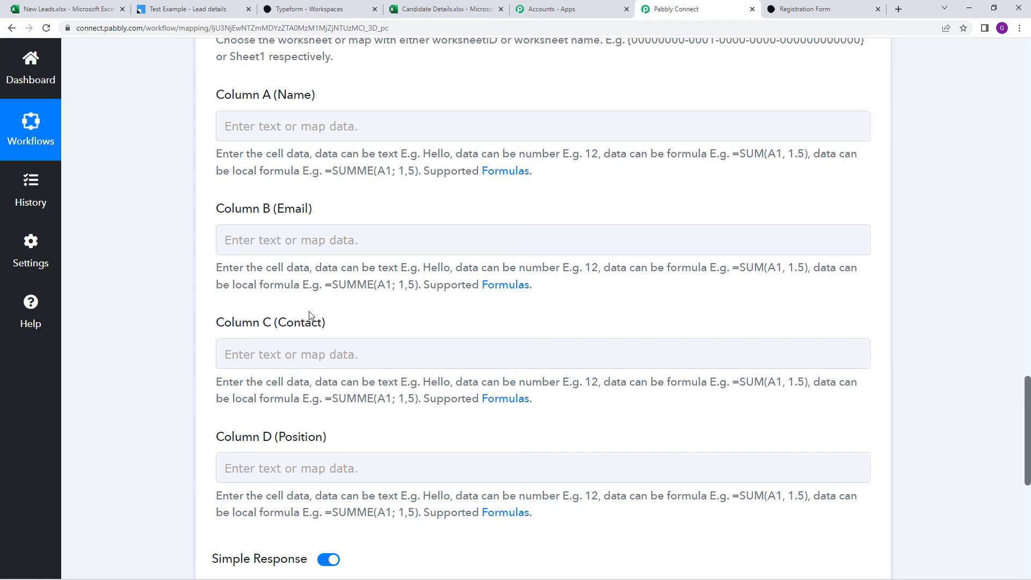
scroll(310, 462, down, 2)
scroll(312, 442, up, 3)
scroll(312, 430, up, 2)
scroll(315, 398, down, 2)
click(306, 186)
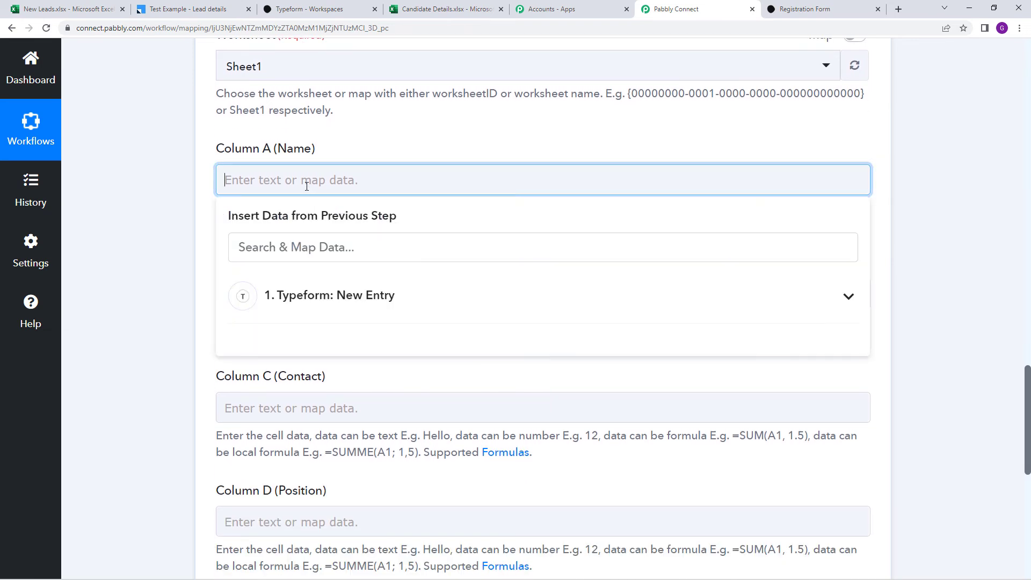
click(404, 306)
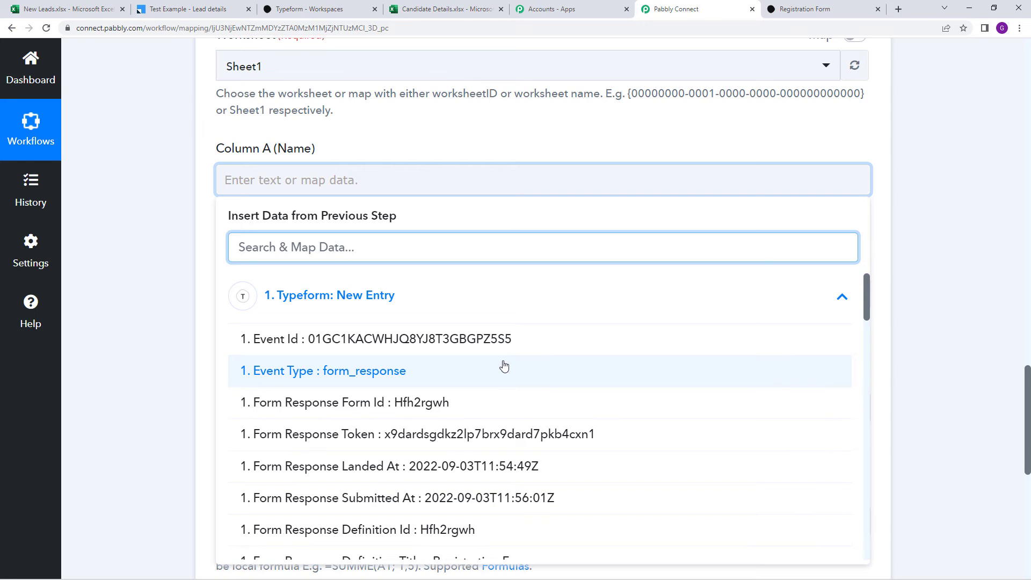
scroll(503, 367, down, 2)
scroll(473, 359, down, 3)
scroll(473, 359, down, 5)
scroll(473, 360, down, 8)
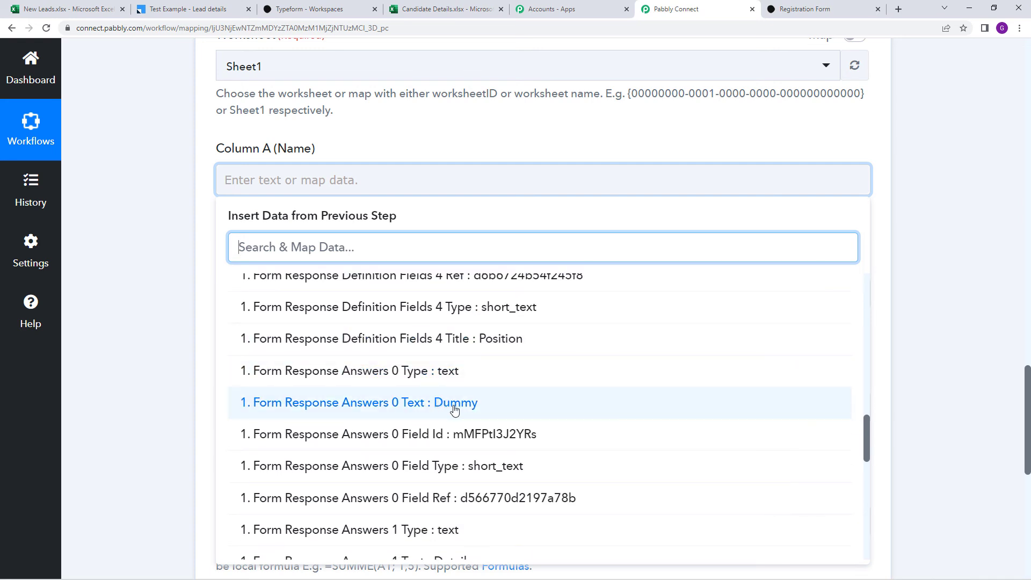
click(453, 402)
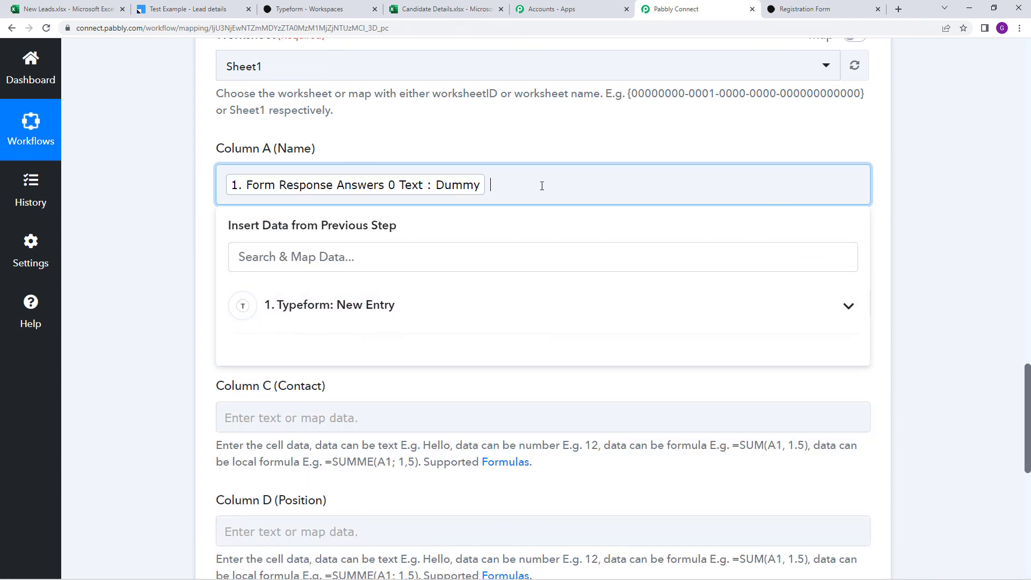
click(537, 305)
scroll(529, 424, down, 8)
scroll(517, 445, down, 8)
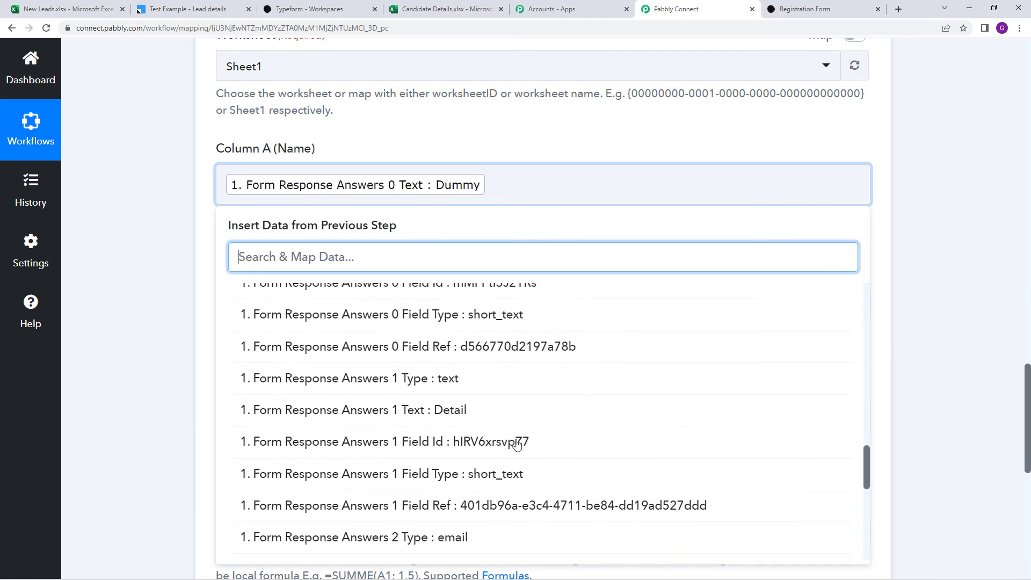
click(478, 410)
click(520, 154)
Map Column B (Email) to the Typeform email answer
scroll(437, 230, down, 1)
click(313, 196)
click(467, 320)
scroll(502, 419, down, 5)
scroll(498, 424, down, 10)
scroll(499, 422, down, 8)
click(499, 417)
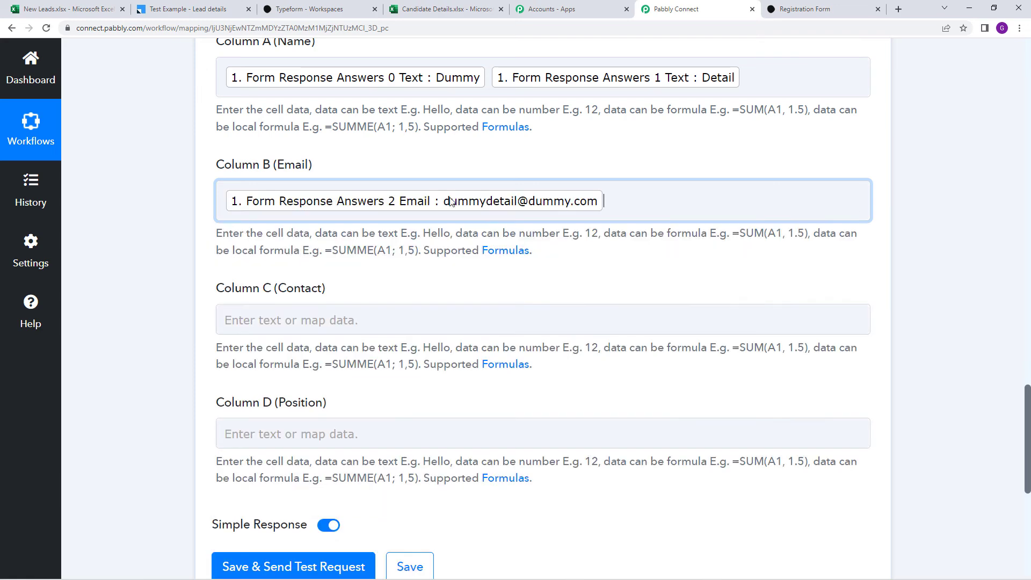
Map Column C (Contact) to the Typeform phone number answer
scroll(430, 215, down, 2)
click(376, 215)
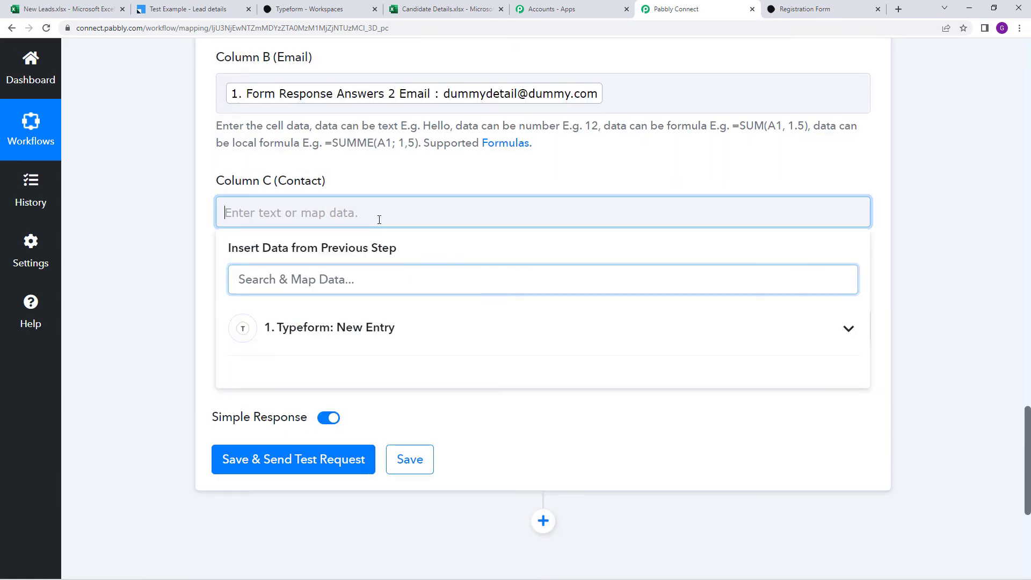
click(472, 335)
scroll(516, 419, down, 6)
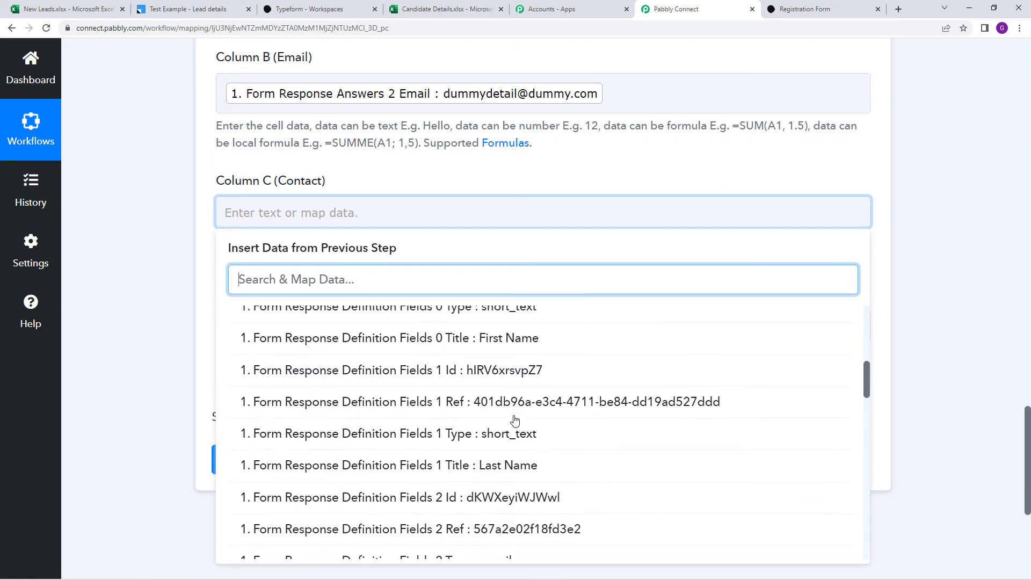
scroll(514, 420, down, 3)
scroll(514, 420, down, 2)
scroll(515, 420, up, 7)
scroll(514, 419, down, 6)
scroll(514, 420, down, 10)
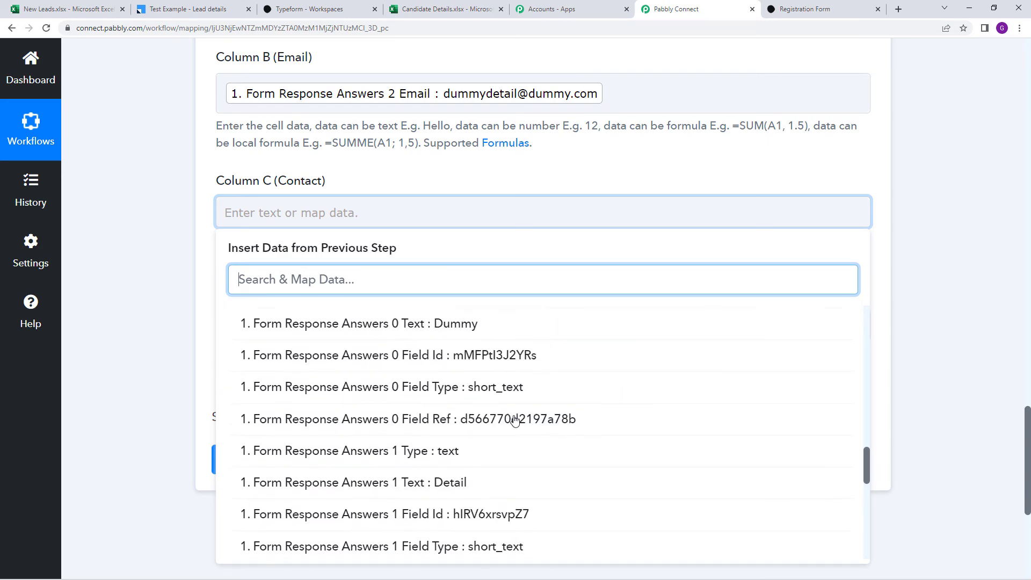
scroll(514, 419, down, 2)
click(516, 376)
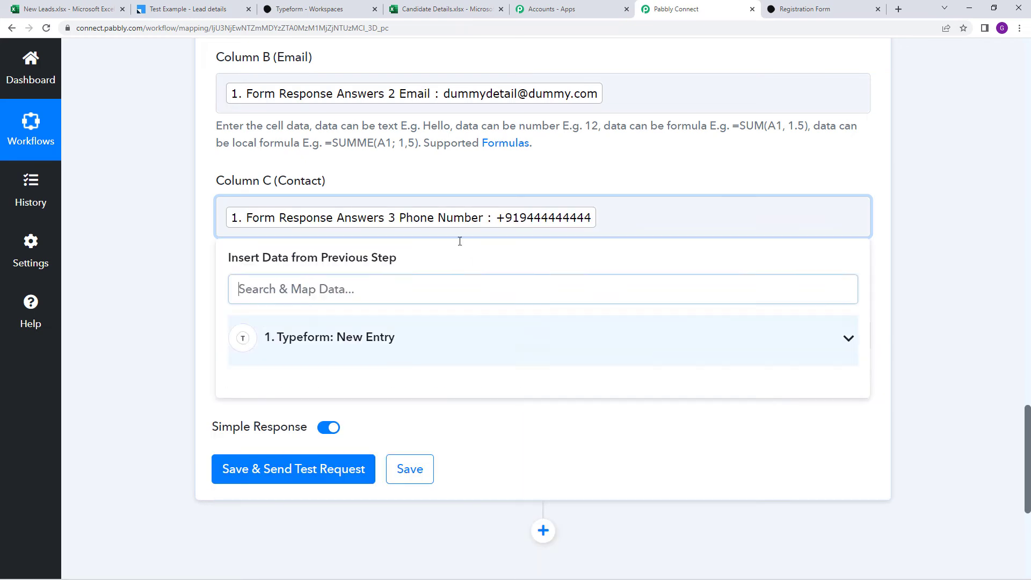
Map Column D (Position) to the Typeform Accountant position answer
scroll(380, 256, down, 2)
click(375, 228)
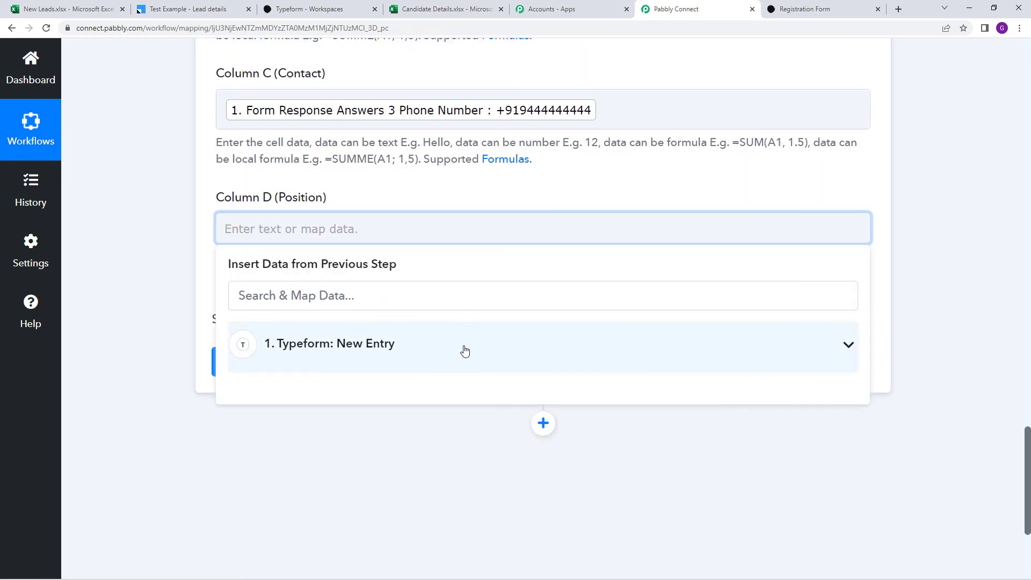
click(462, 347)
scroll(510, 423, down, 5)
scroll(510, 423, down, 15)
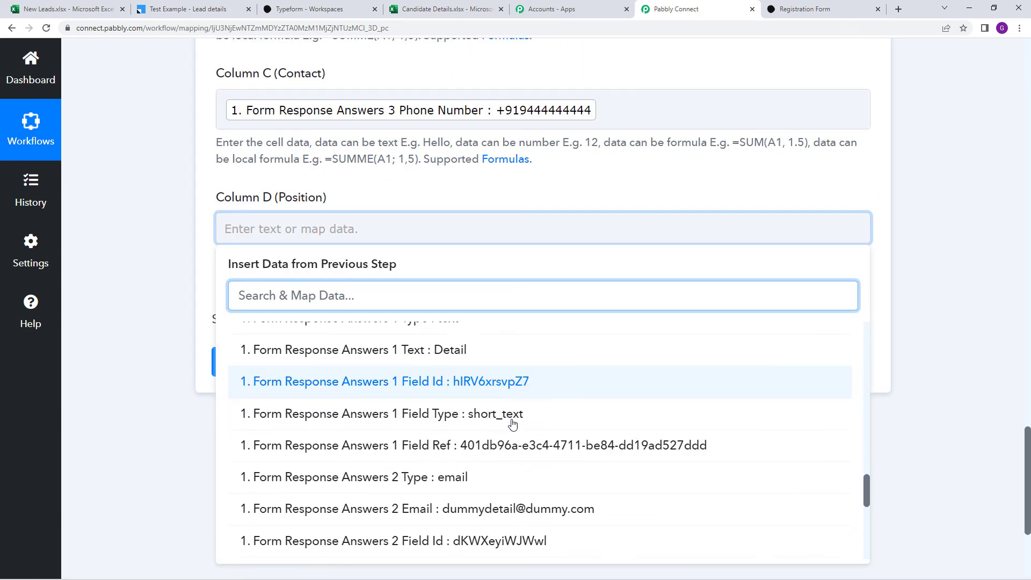
click(509, 447)
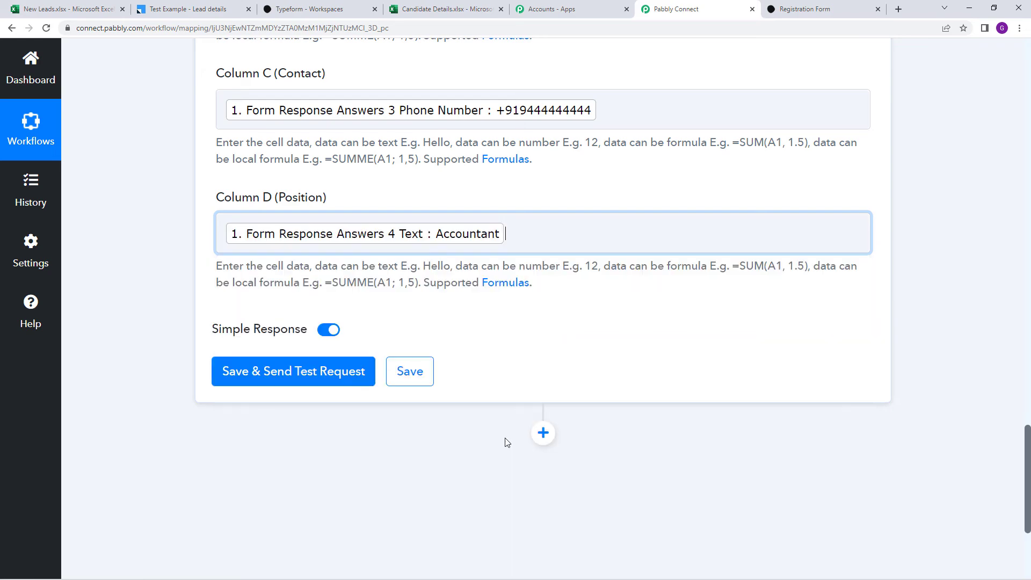
scroll(444, 189, up, 10)
scroll(449, 208, down, 5)
scroll(449, 207, up, 3)
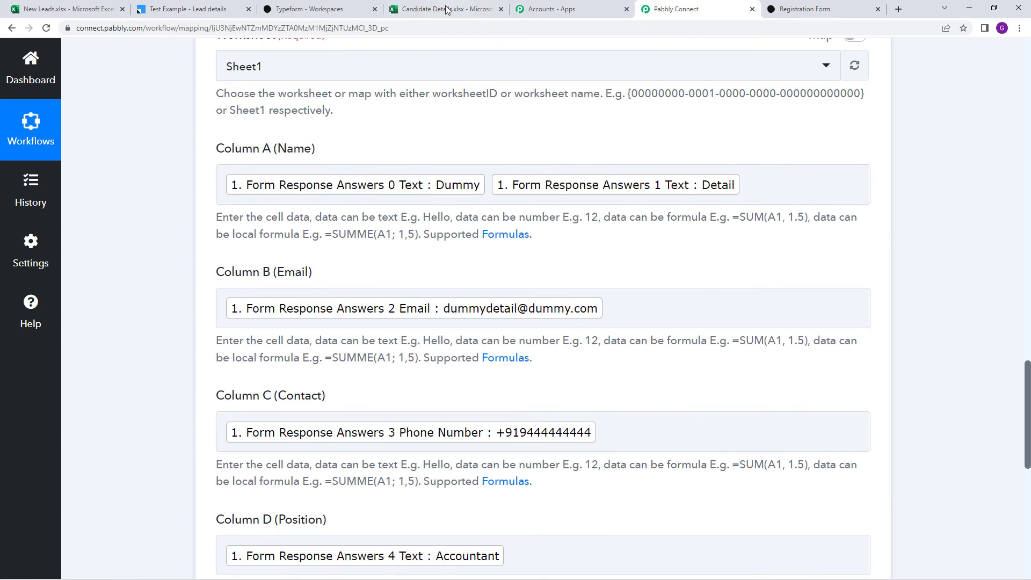
click(445, 9)
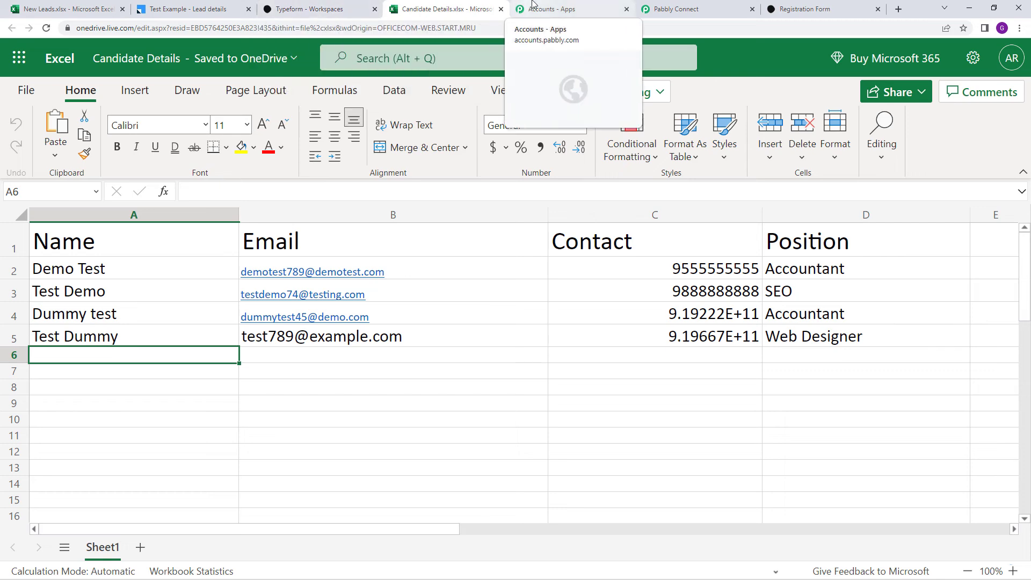
click(671, 11)
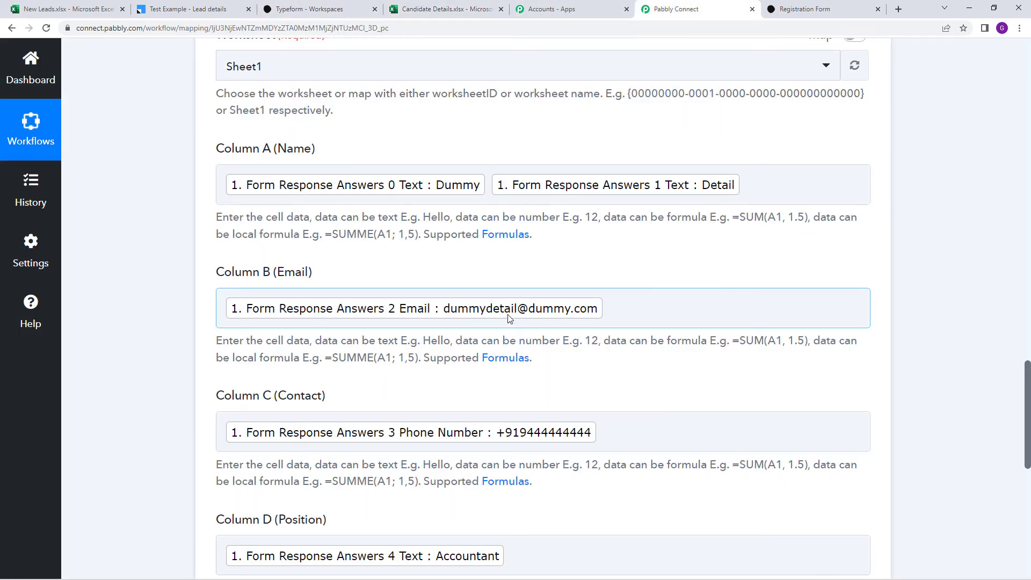
scroll(510, 318, down, 1)
scroll(591, 241, up, 1)
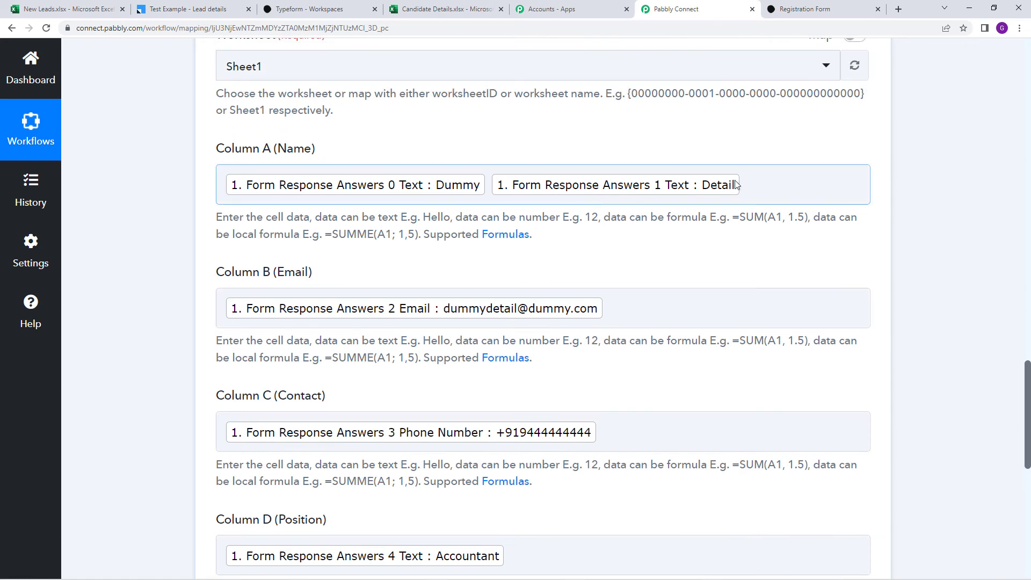
click(449, 9)
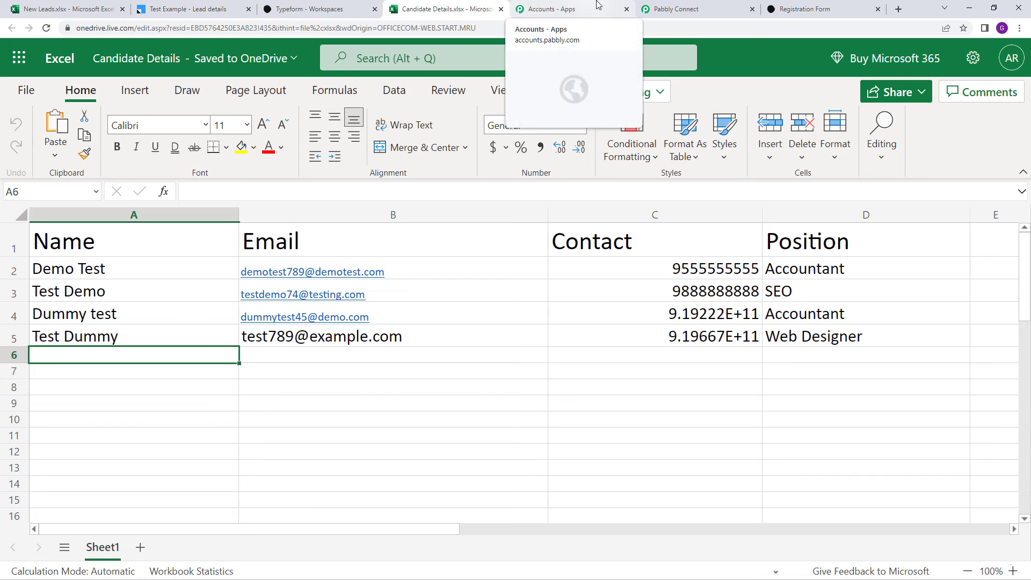
click(676, 9)
scroll(464, 344, down, 8)
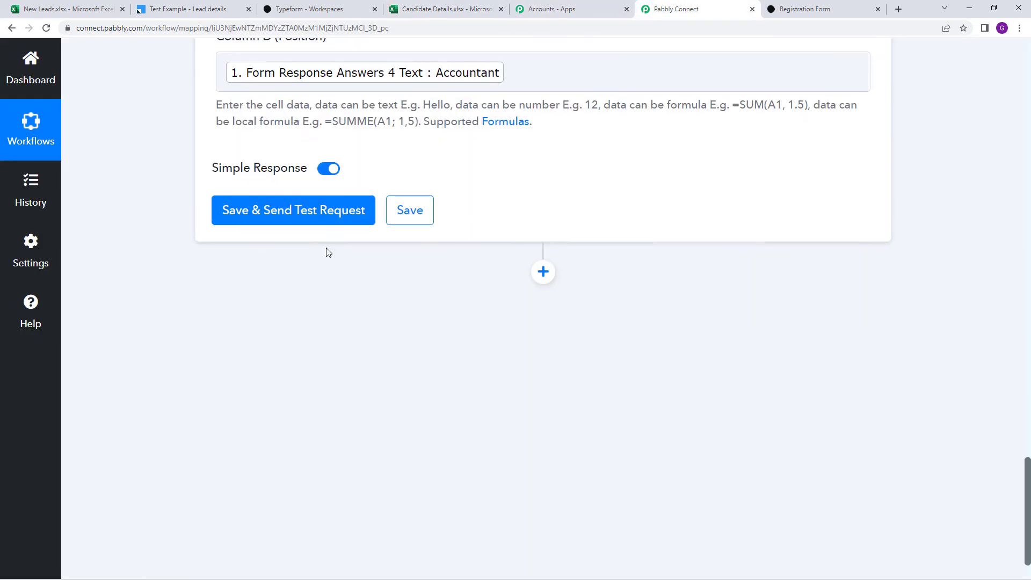
Save the mapping and send a test row, returning range A6:D6, then check the spreadsheet
click(318, 220)
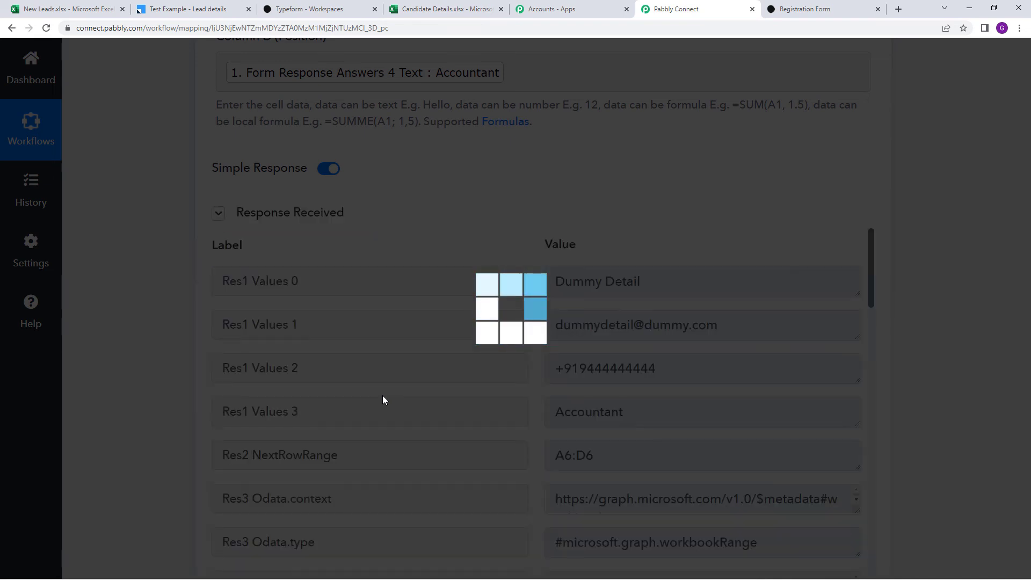
scroll(350, 285, down, 13)
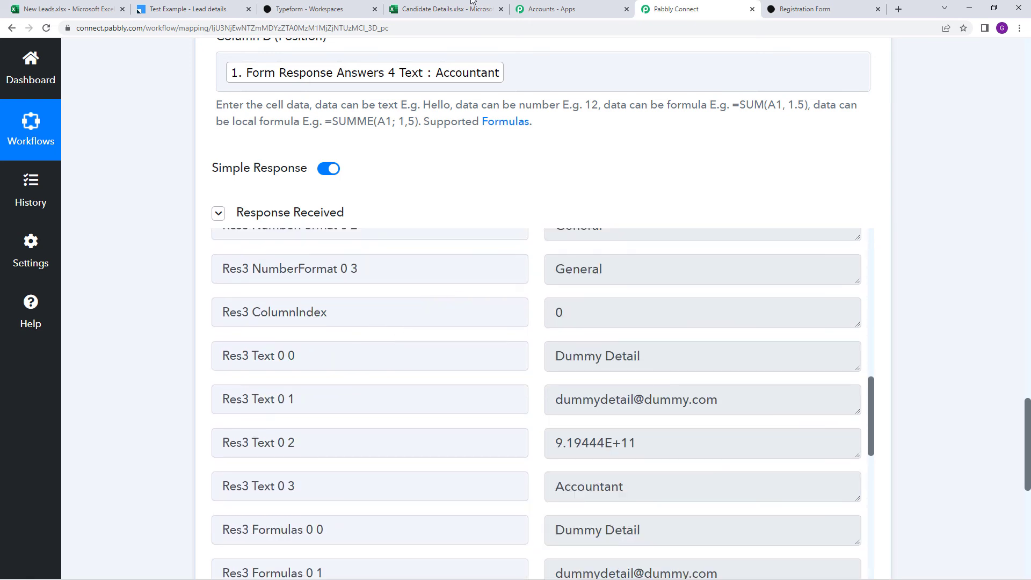
click(473, 7)
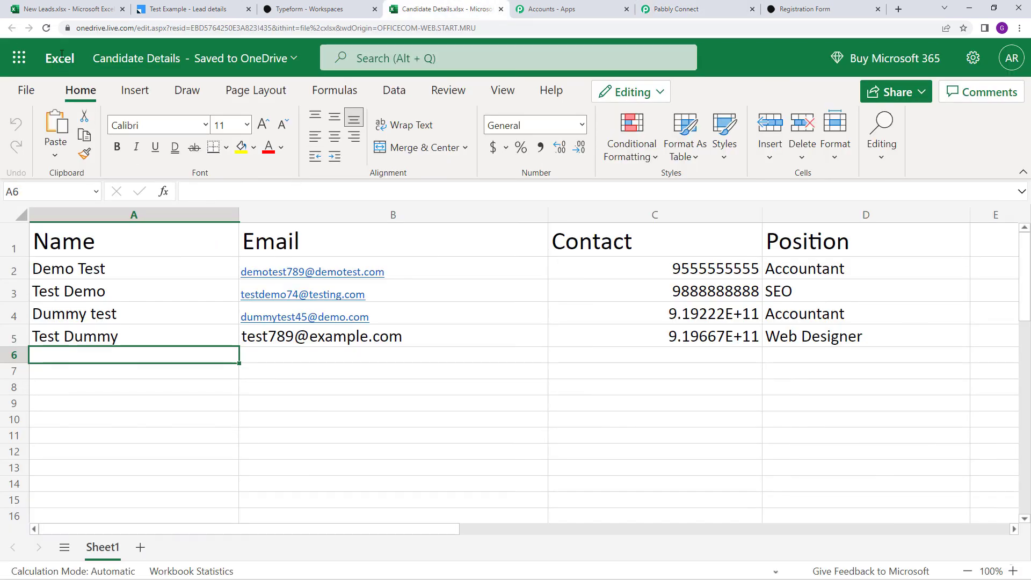
Reload Candidate Details and inspect row 6's contact number and Accountant position
click(46, 29)
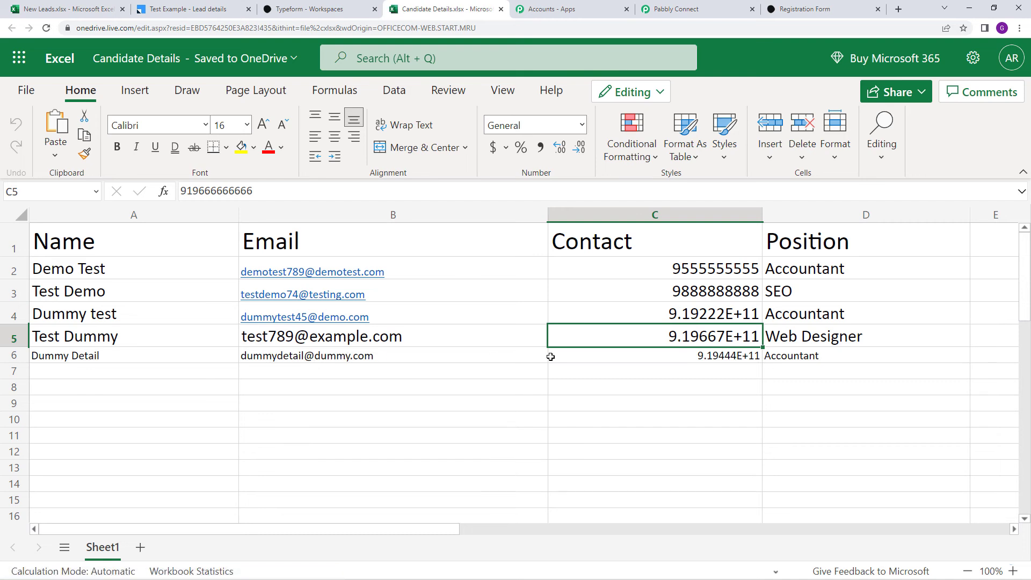
double_click(724, 355)
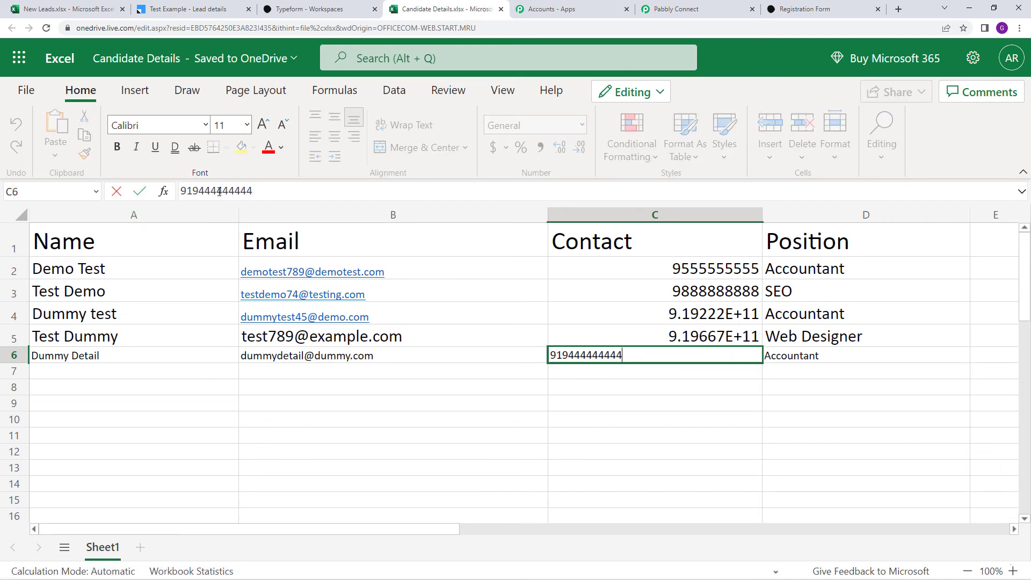
click(815, 356)
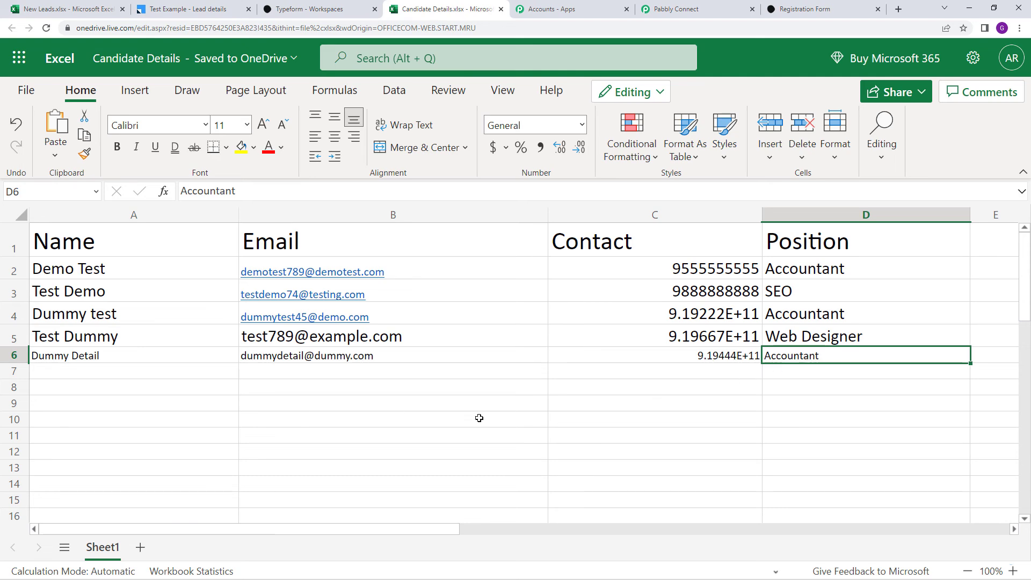
Save the Excel step, confirm Data Saved Successfully, and return to the Registration Form tab
click(676, 9)
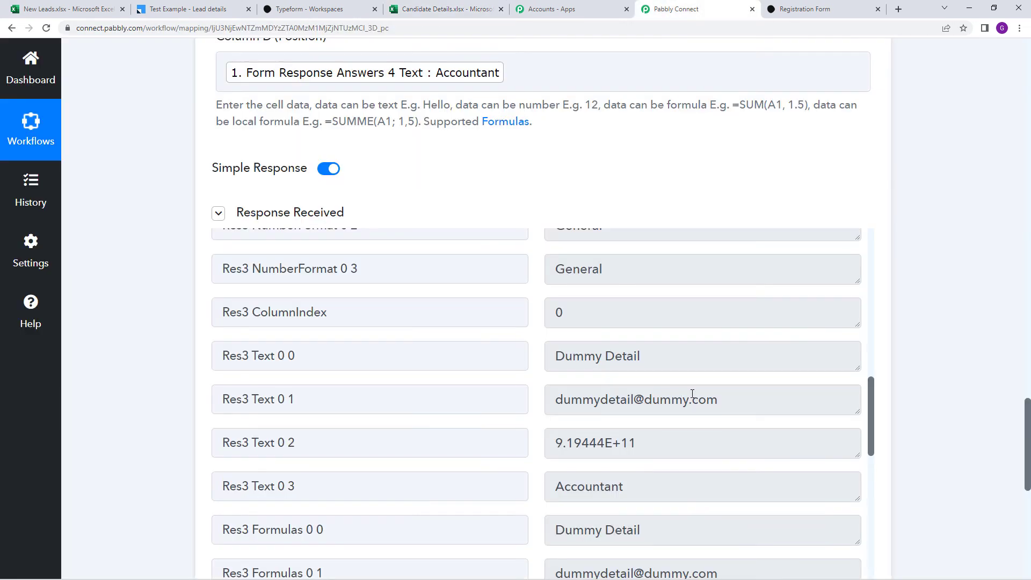
scroll(683, 398, down, 5)
scroll(752, 392, down, 6)
click(412, 339)
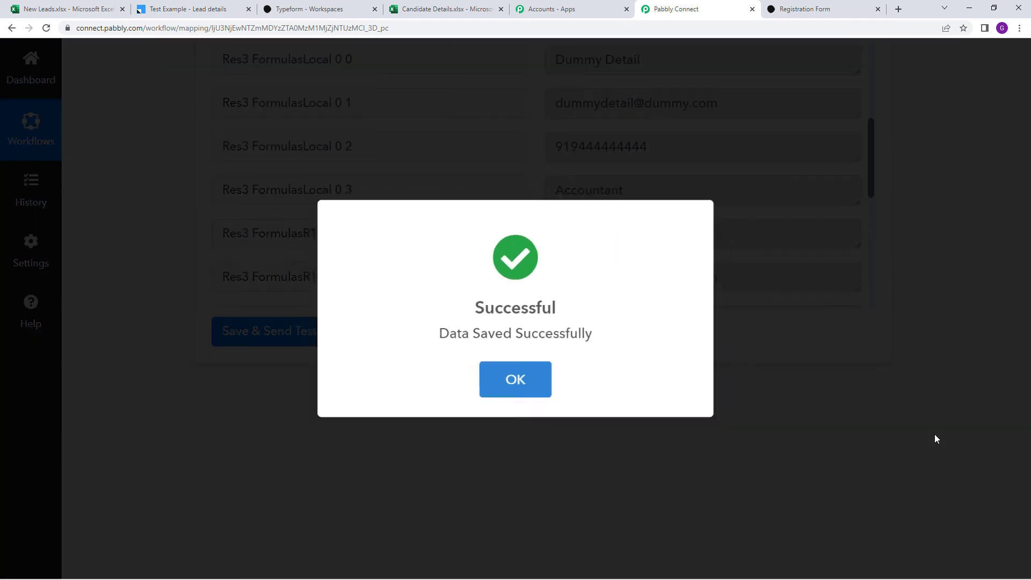
click(691, 447)
scroll(962, 434, up, 8)
scroll(962, 437, up, 15)
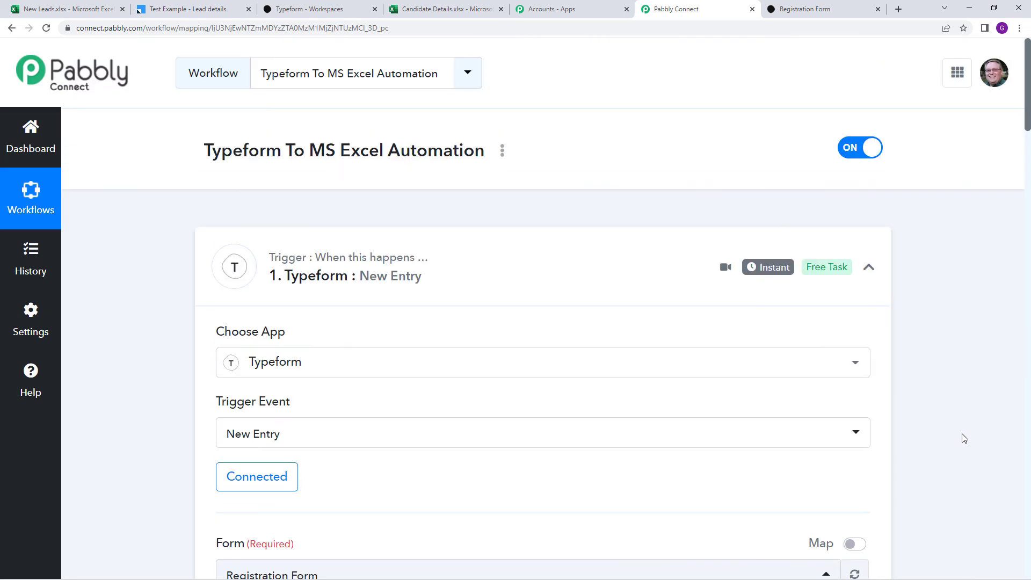
scroll(454, 315, down, 2)
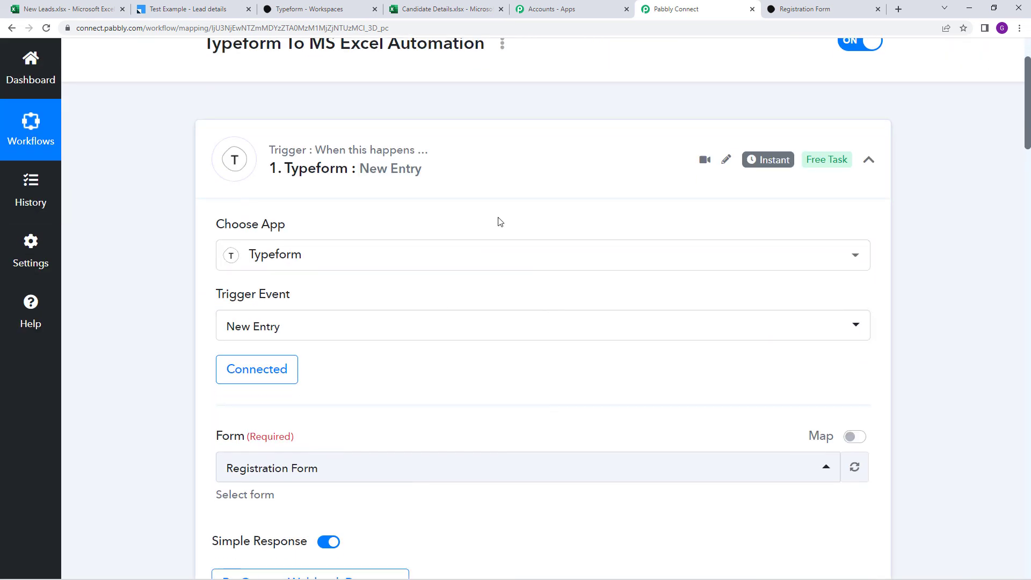
scroll(502, 221, down, 1)
scroll(501, 223, up, 3)
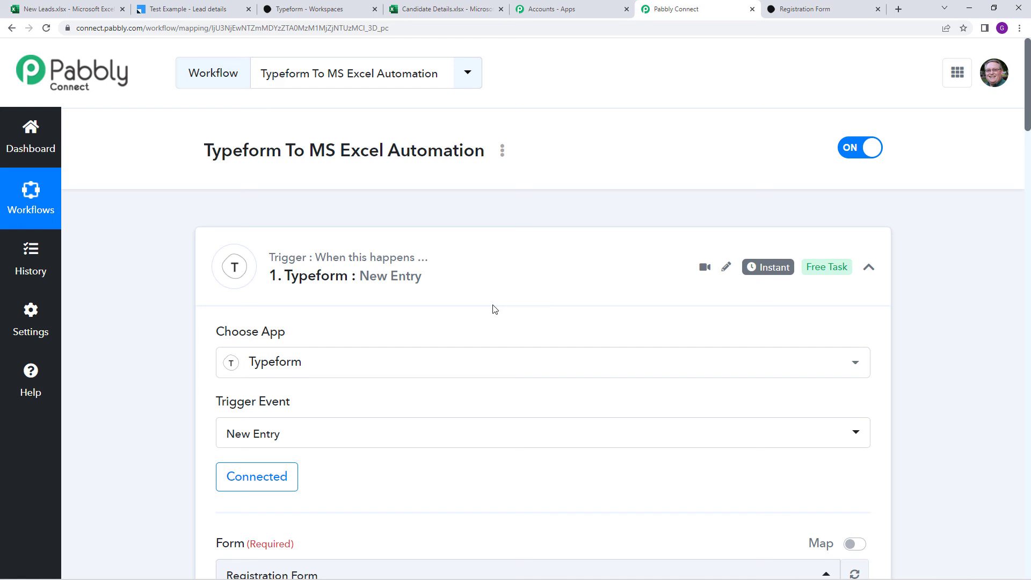
scroll(529, 343, down, 1)
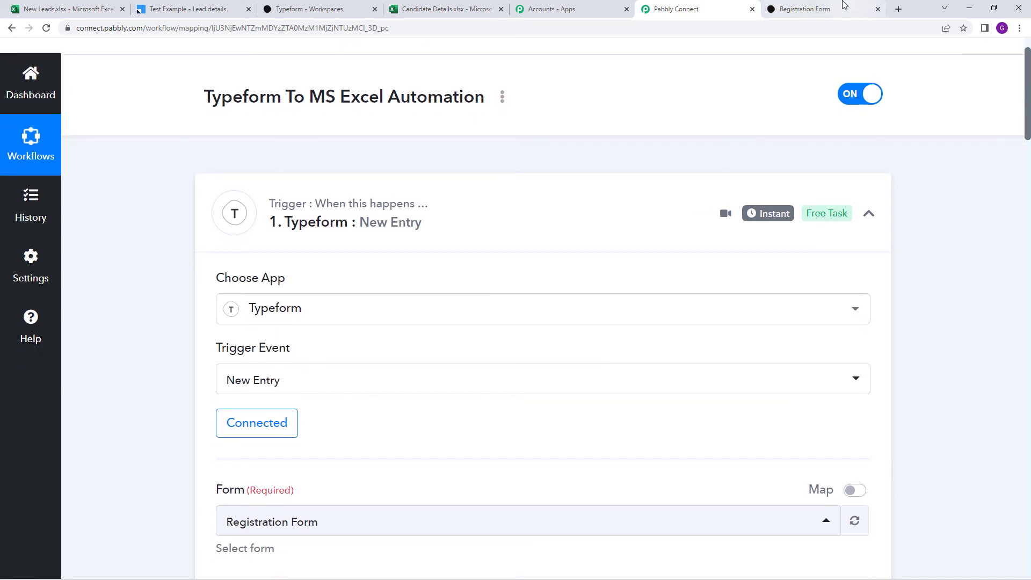
click(845, 5)
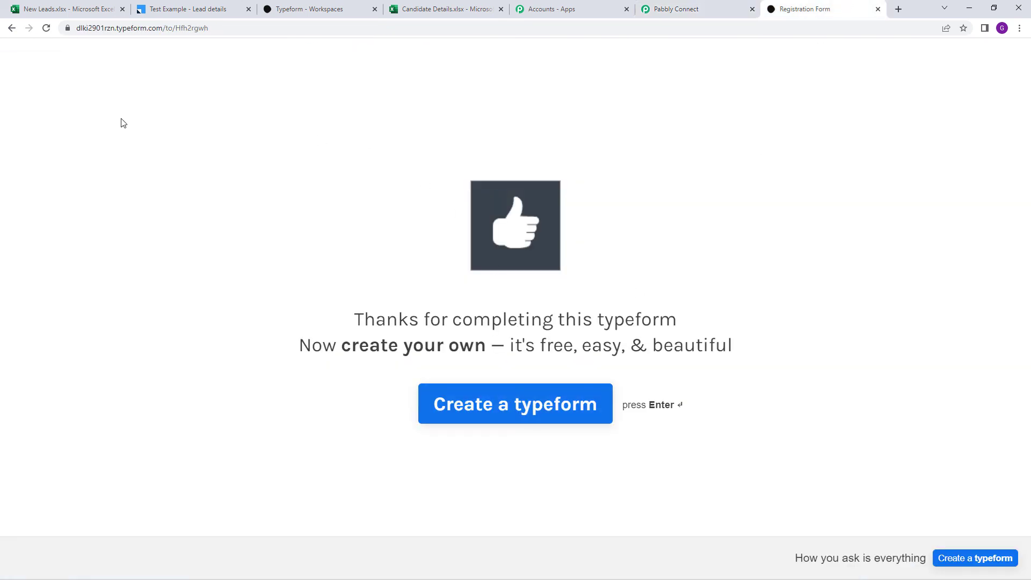
Copy the Registration Form's public link and reload the form from it to the Hello! screen
click(316, 9)
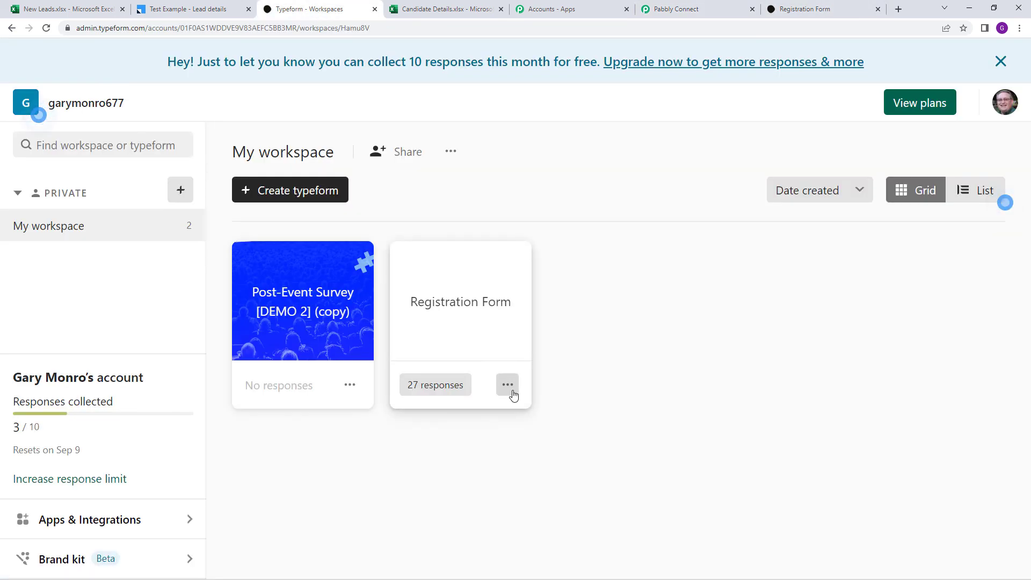
click(512, 392)
click(549, 127)
click(804, 8)
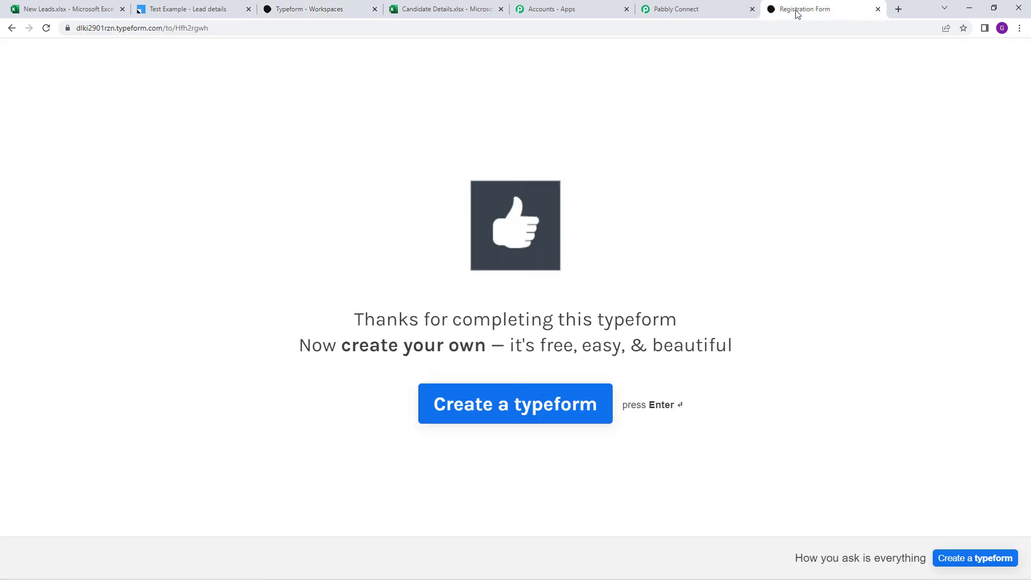
click(778, 27)
right_click(779, 28)
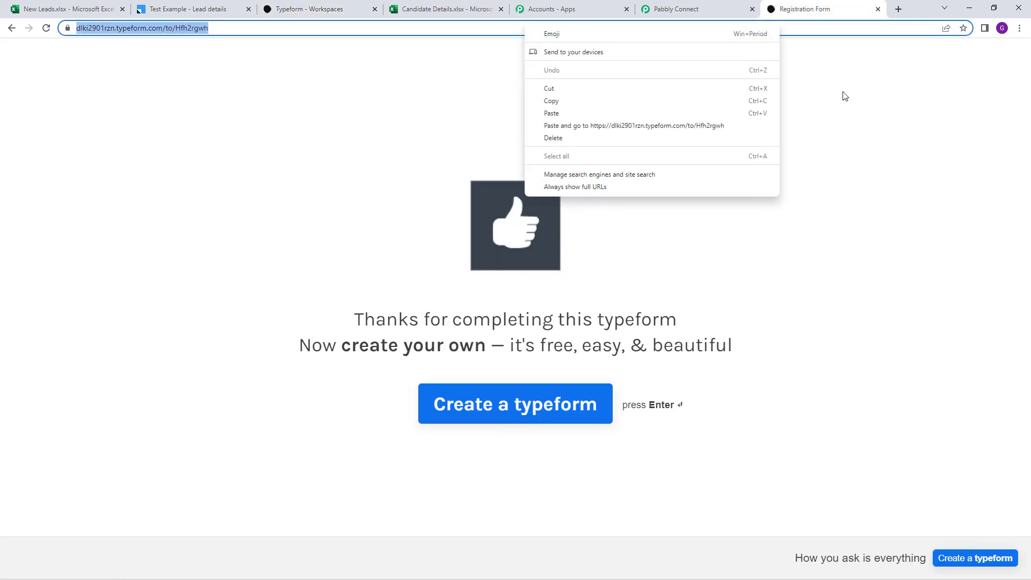
click(594, 109)
key(Return)
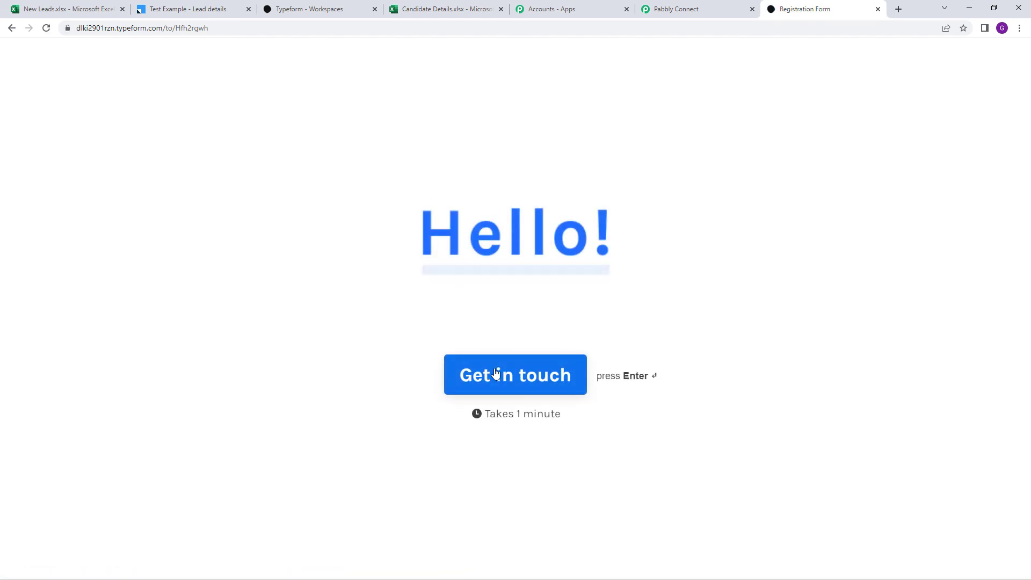
Start the Registration Form and enter the candidate's first name, last name and email address
click(492, 373)
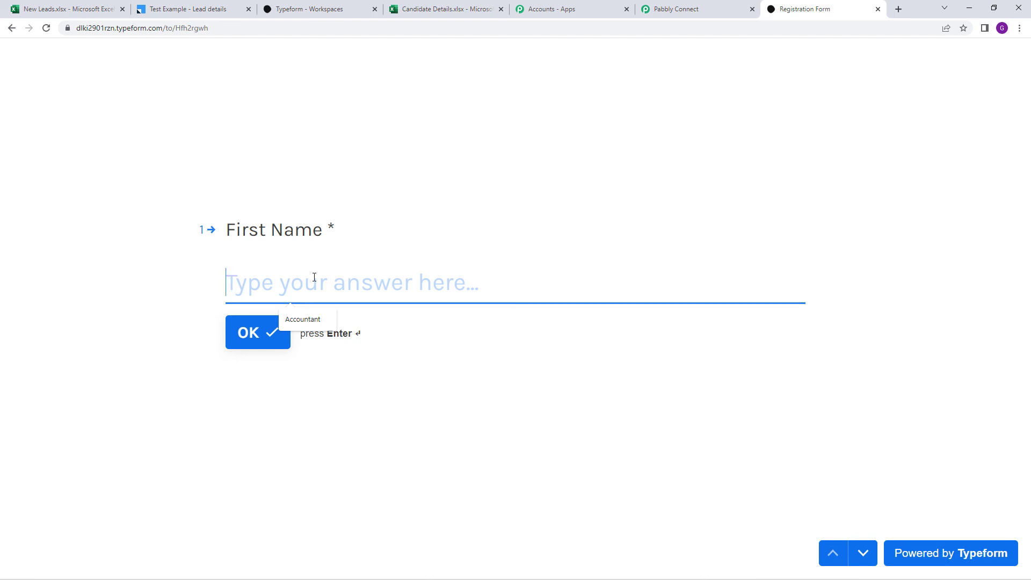
text(Candi)
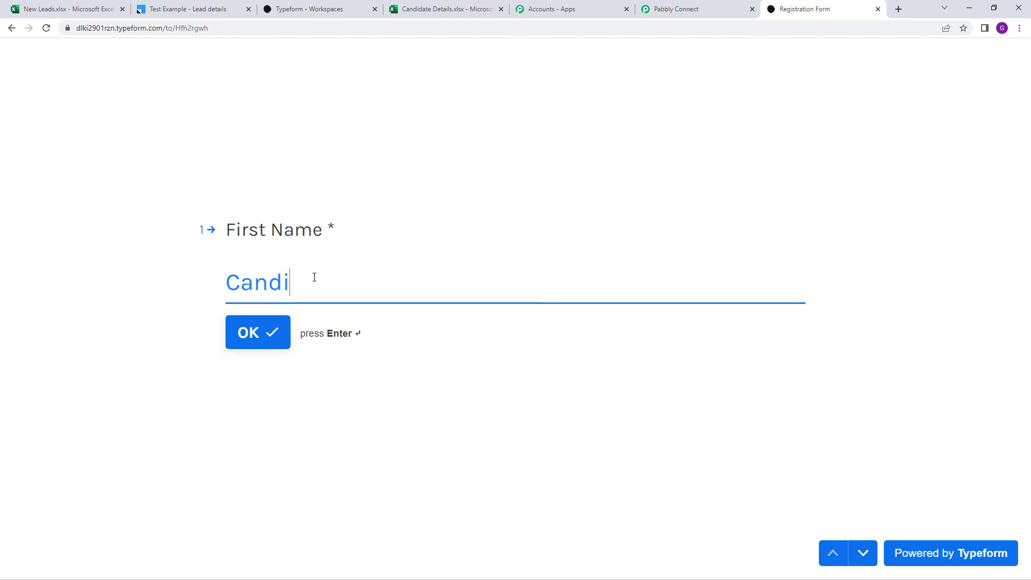
text(date)
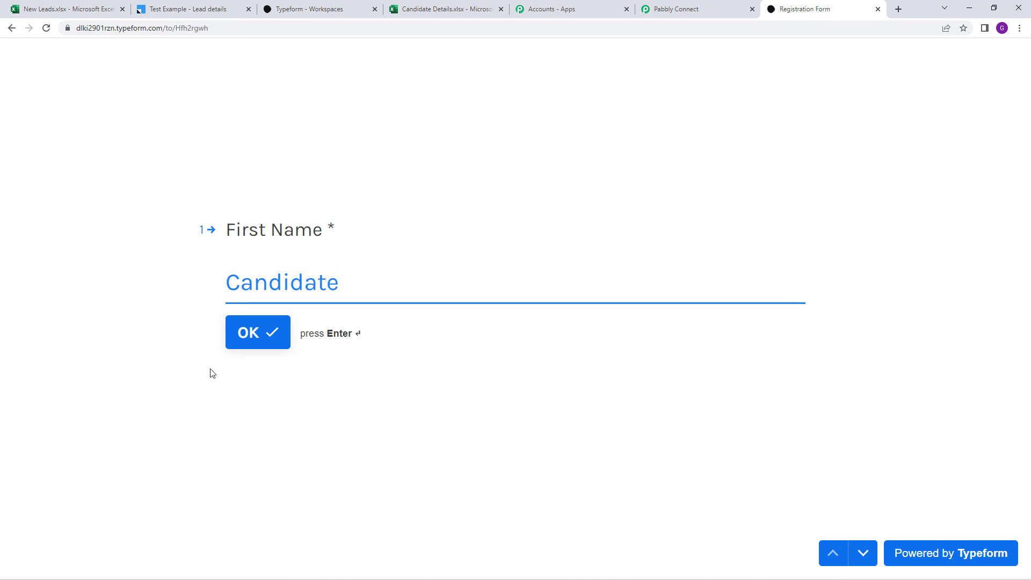
click(248, 344)
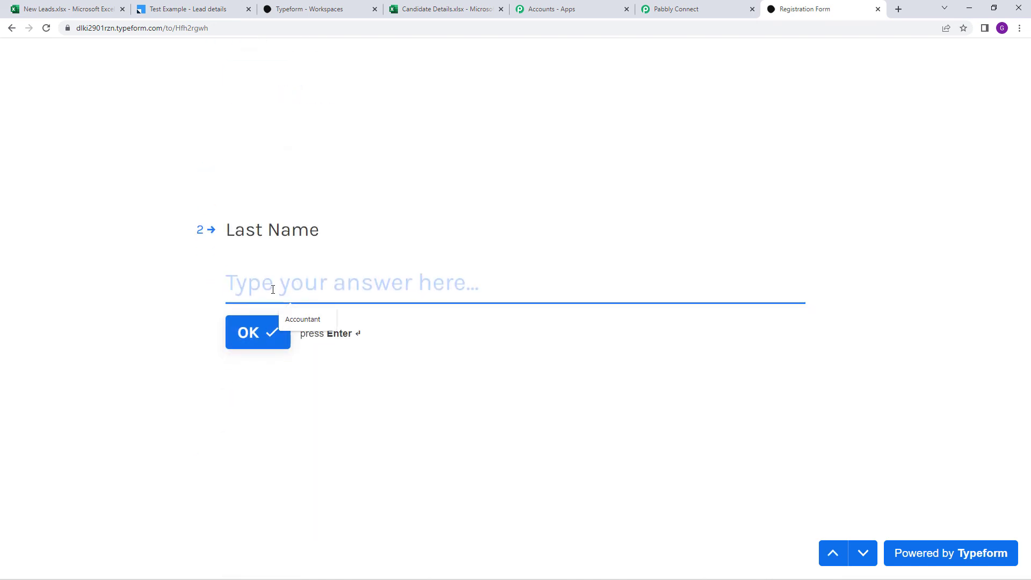
text(Example)
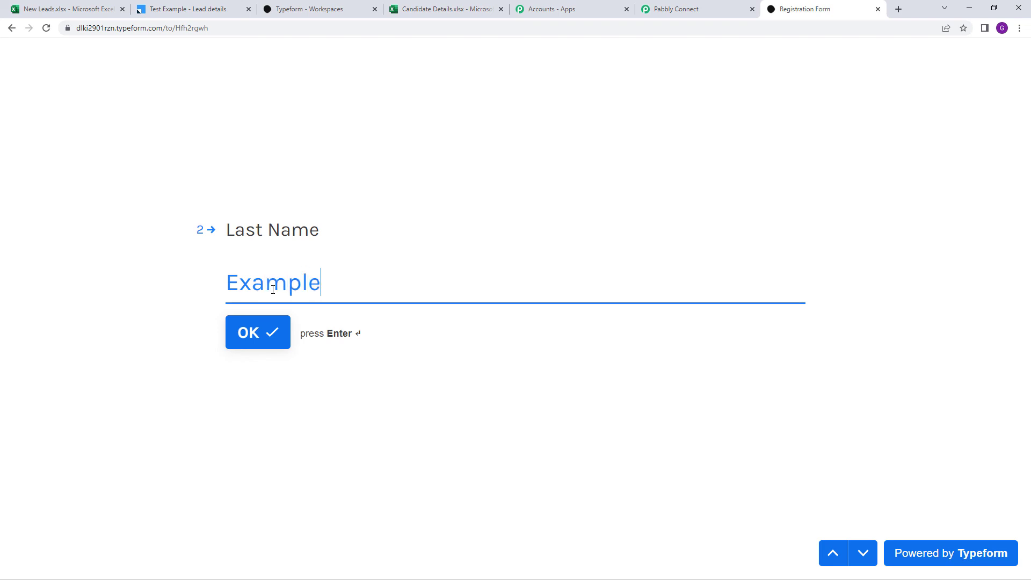
click(268, 331)
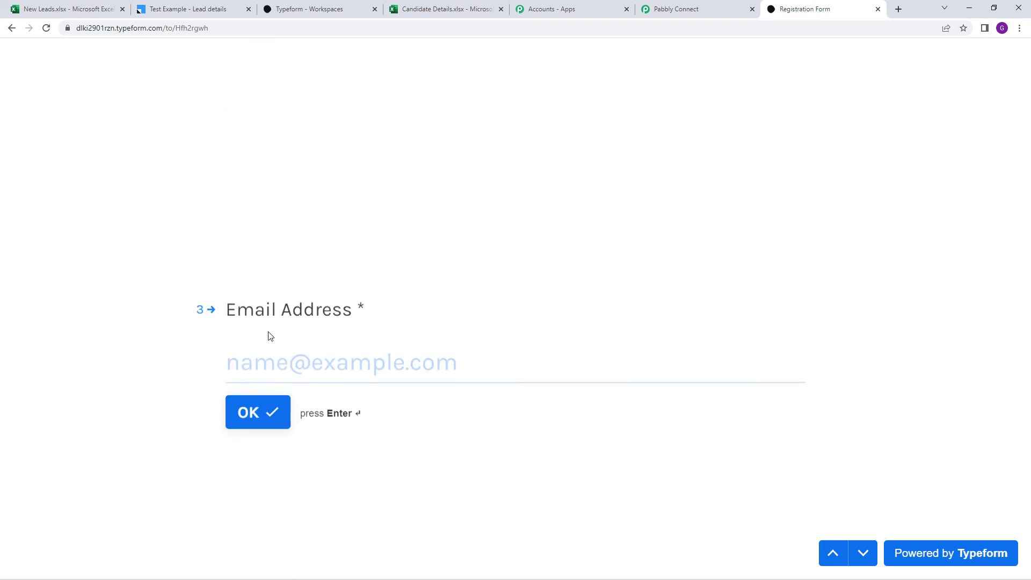
text(example7896@example)
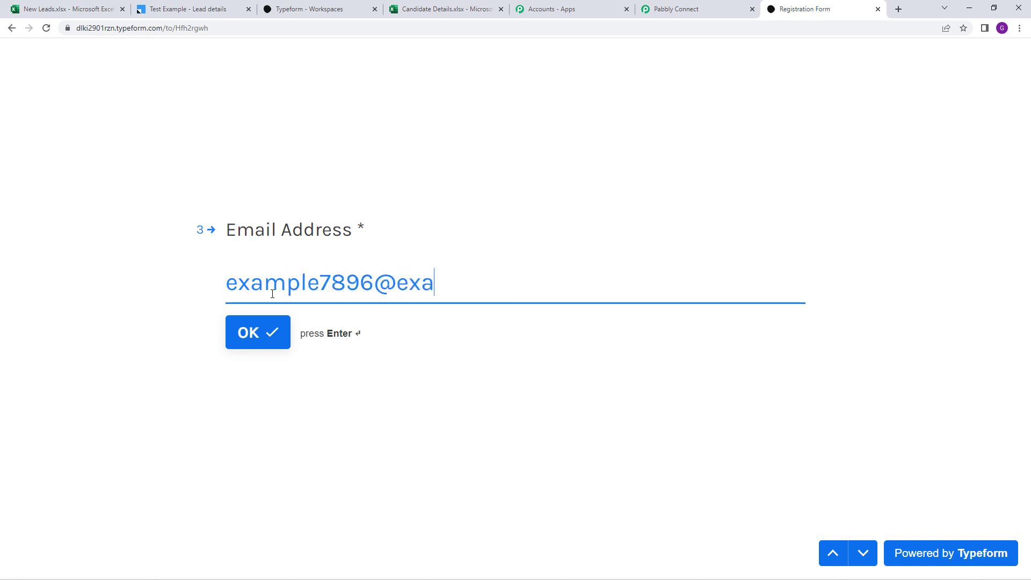
text(.com)
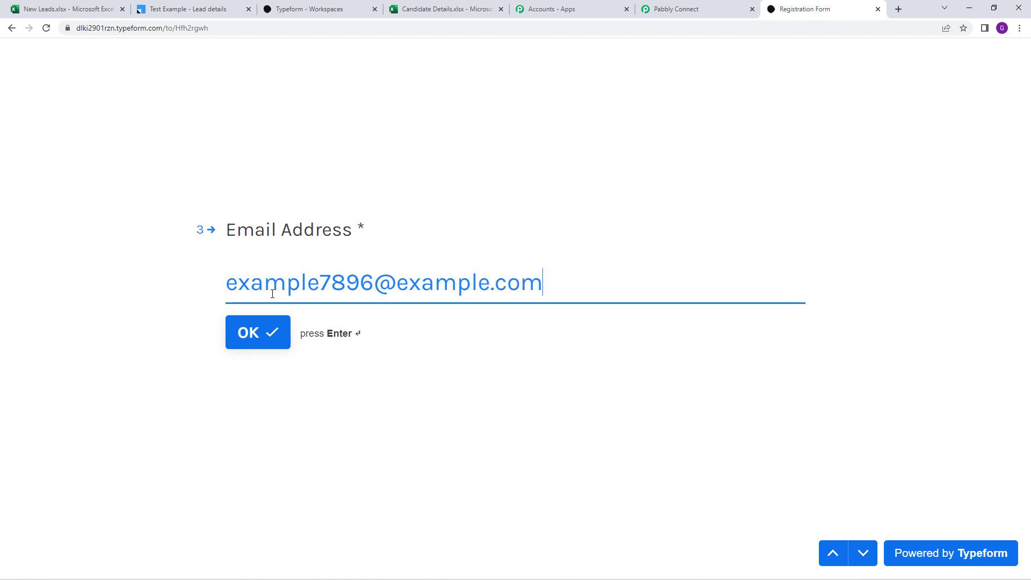
click(287, 340)
Enter the corrected contact number and position Video Creator, submit, and return to Candidate Details
click(315, 306)
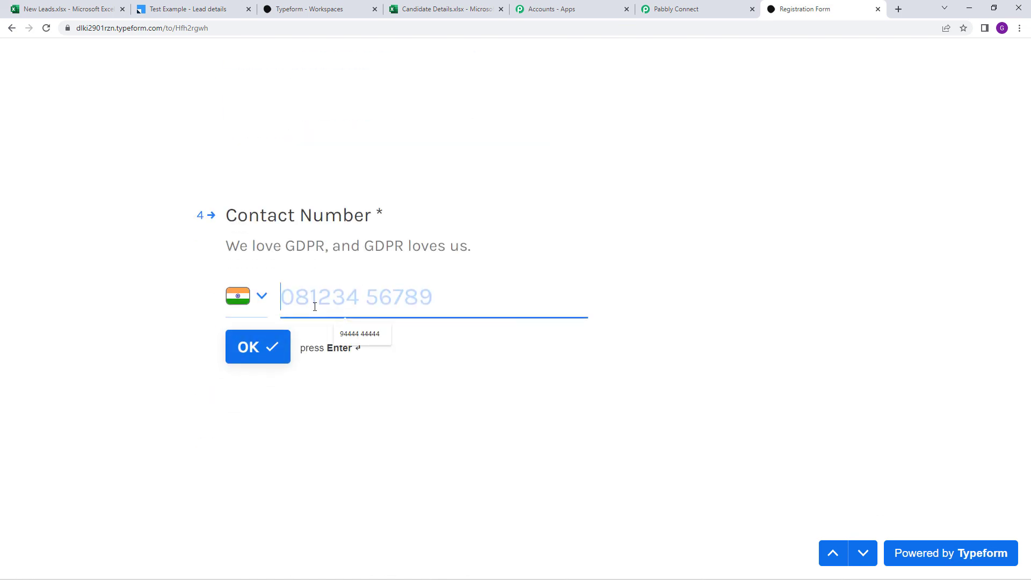
text(977)
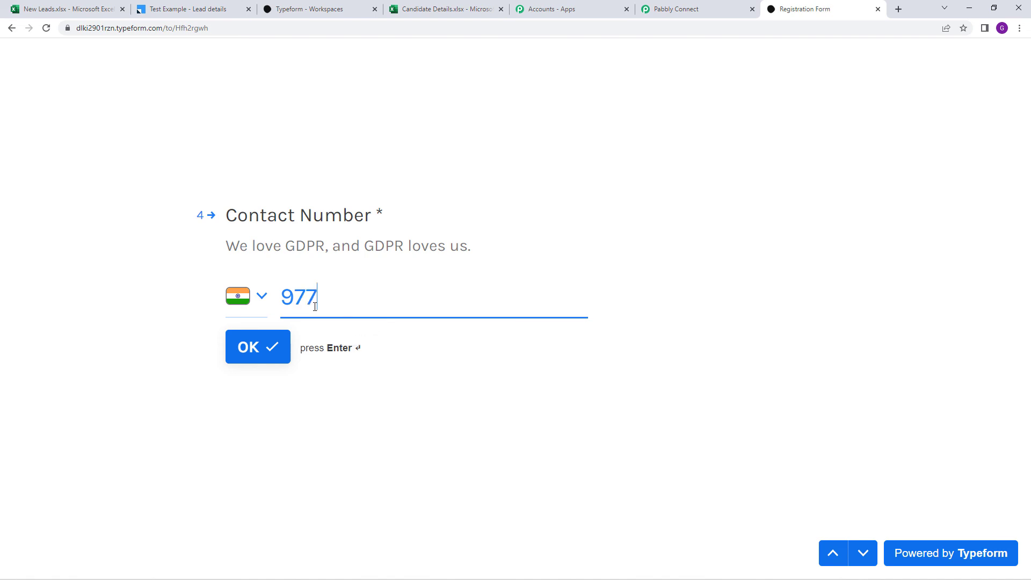
text(77 7777)
key(Return)
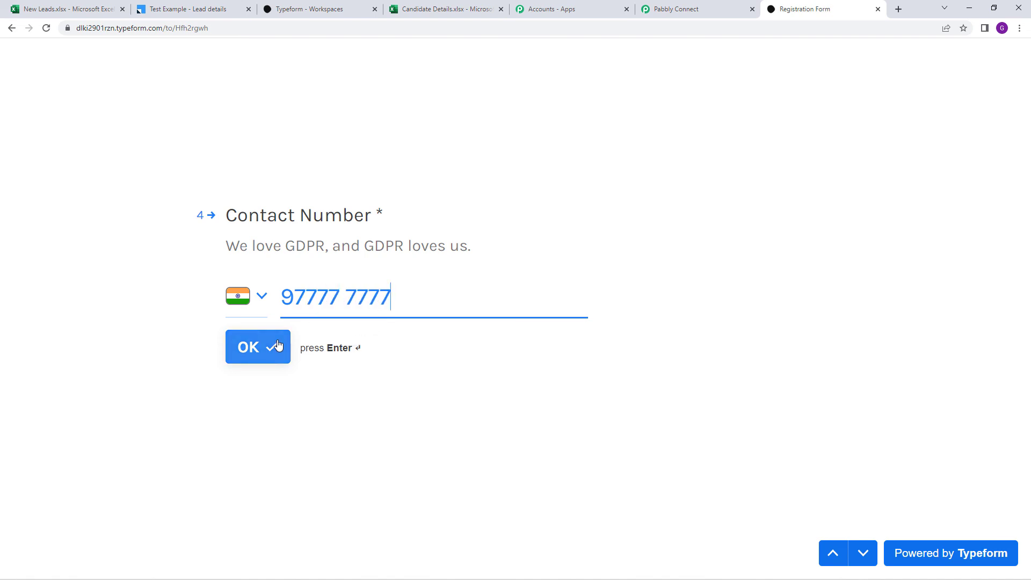
text(7)
click(269, 360)
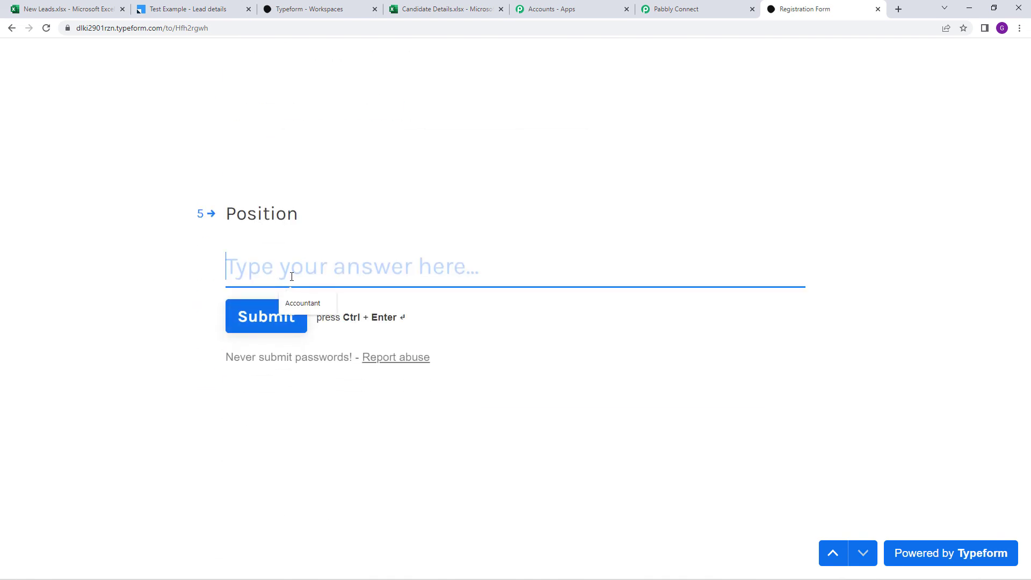
text(Video)
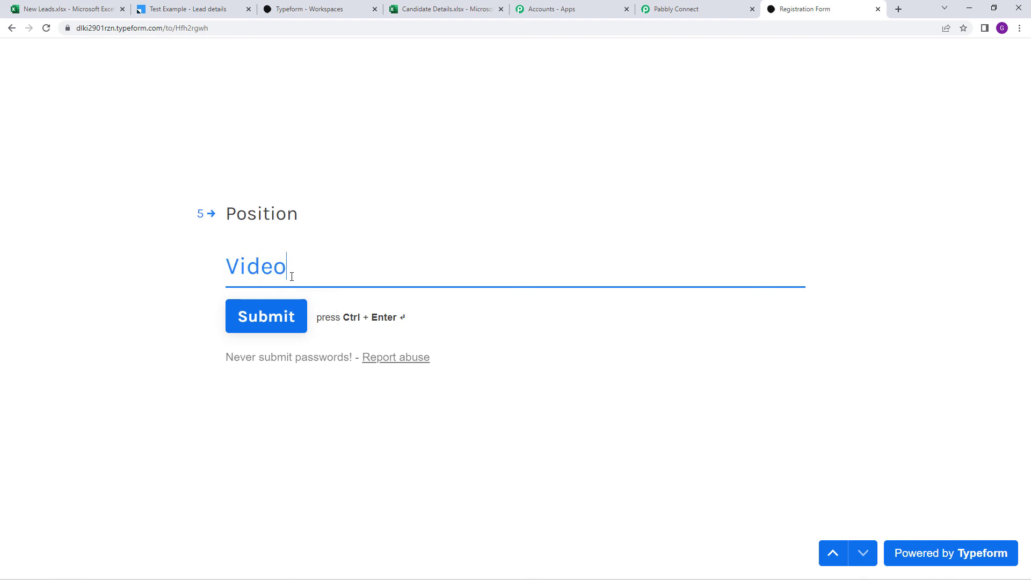
text( Creator)
click(294, 313)
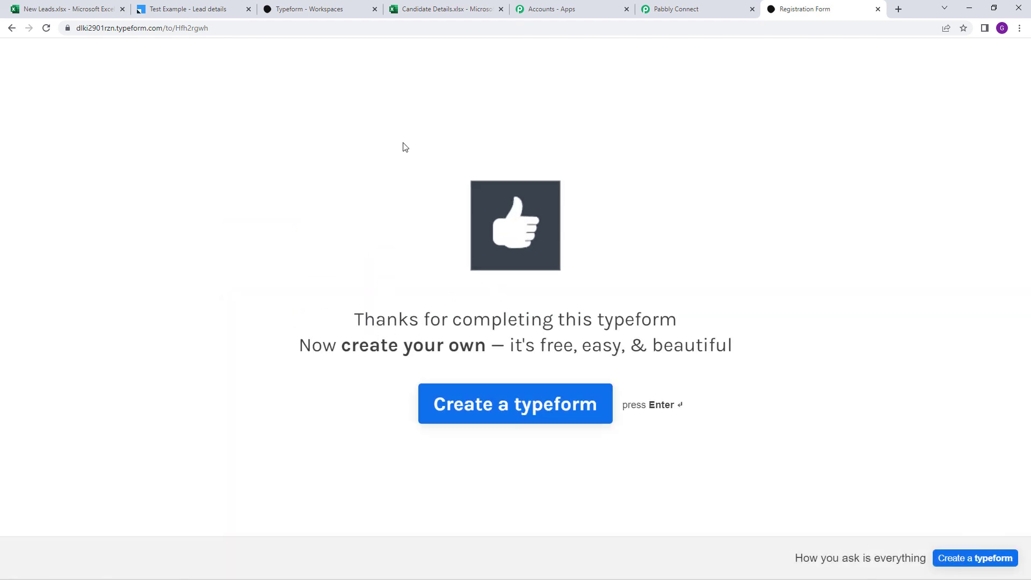
click(458, 12)
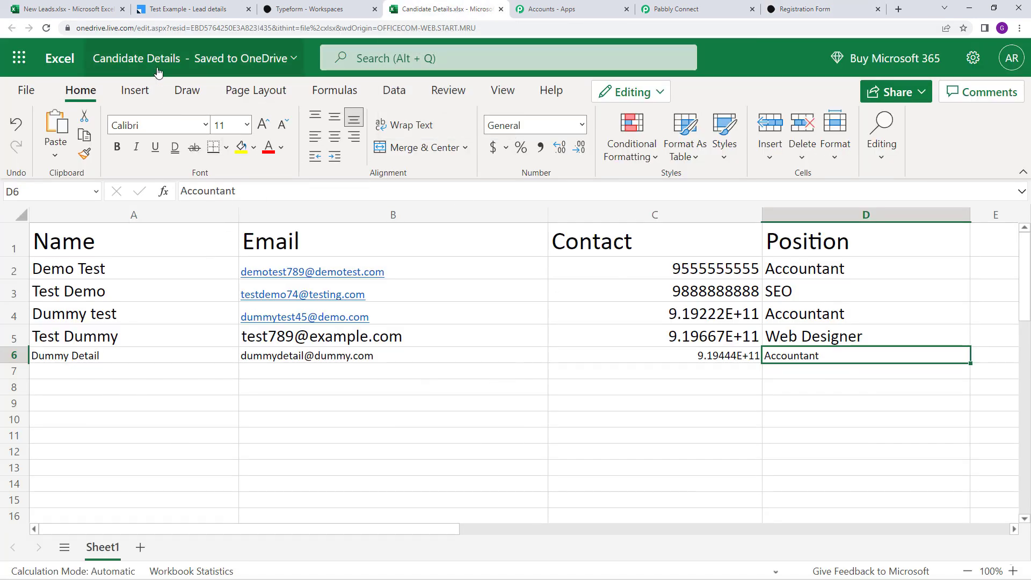
Reload the sheet and check row 7's name, email, contact number and Video Creator position
click(49, 31)
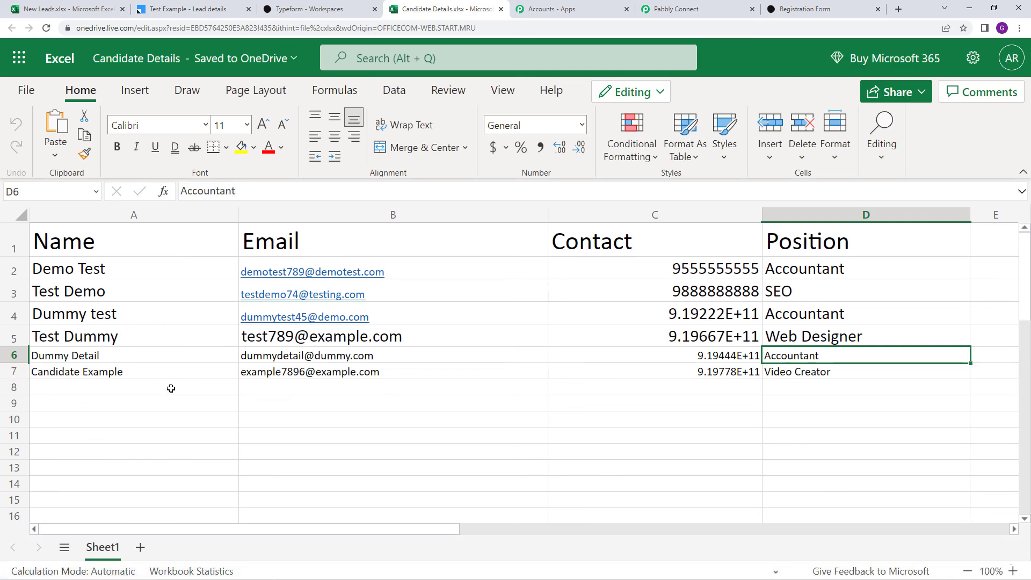
click(105, 375)
click(312, 378)
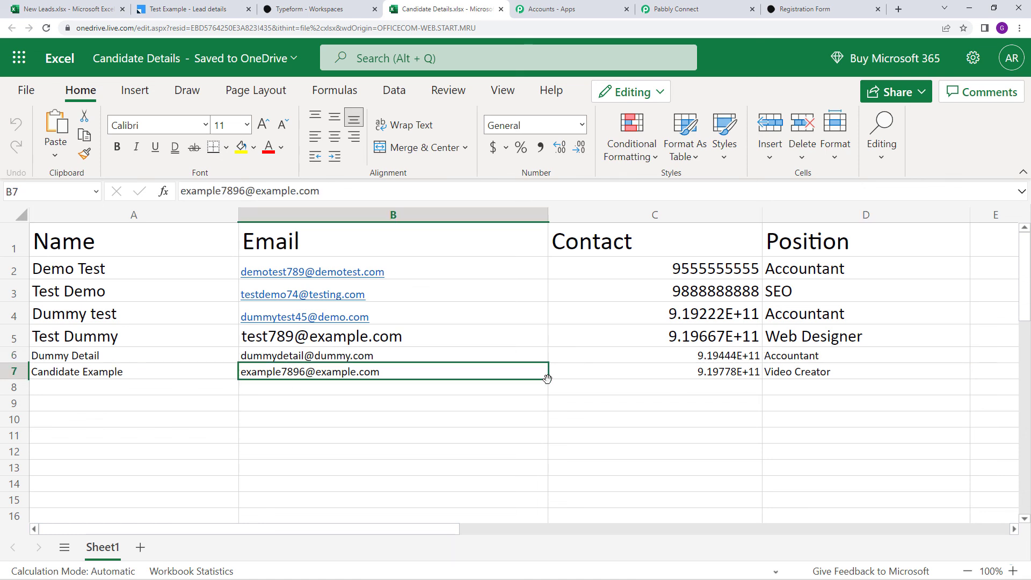
click(714, 383)
click(827, 374)
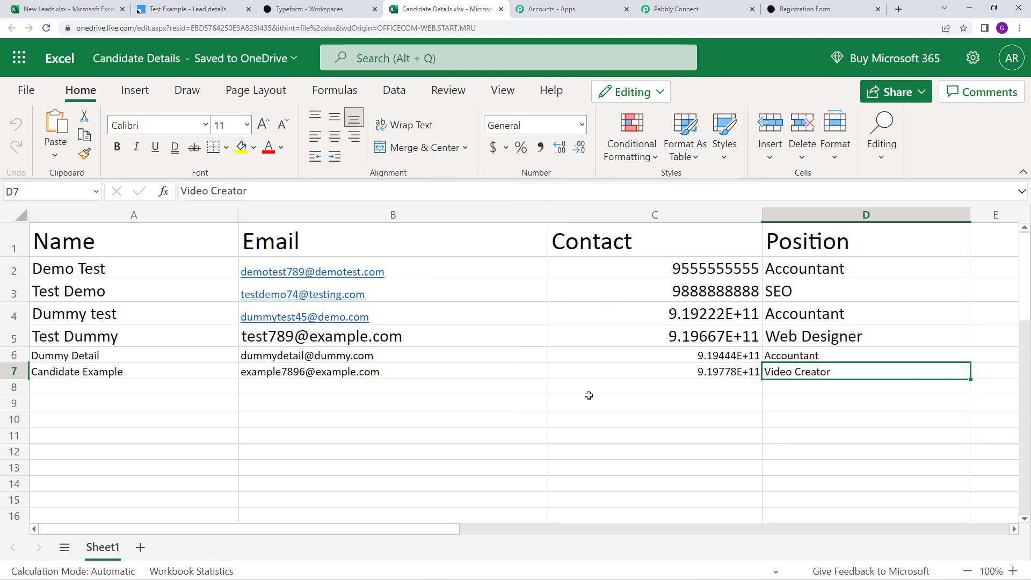
Back in Pabbly Connect, choose Share from the Typeform To MS Excel Automation workflow's options menu
click(676, 10)
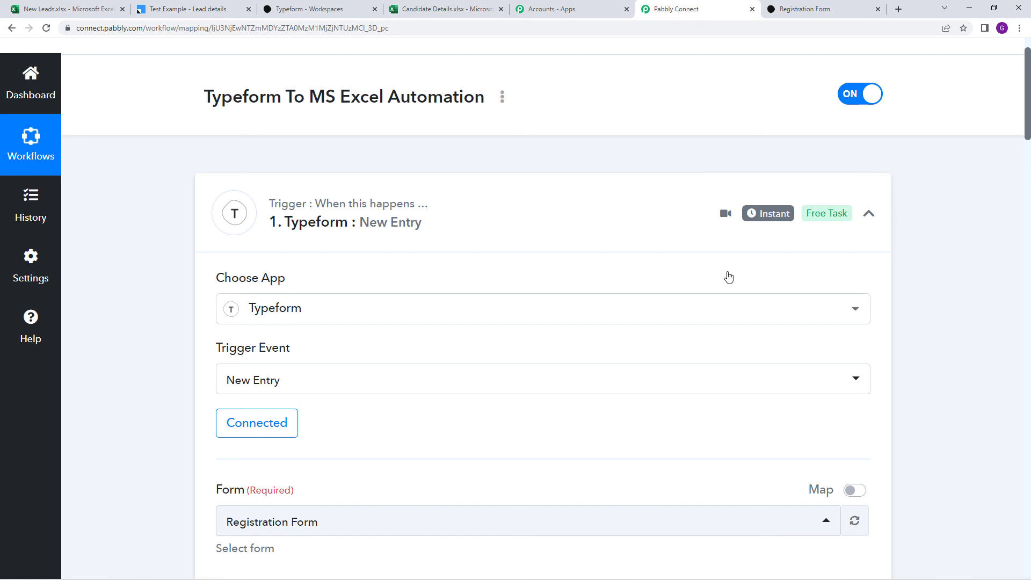
scroll(924, 322, up, 1)
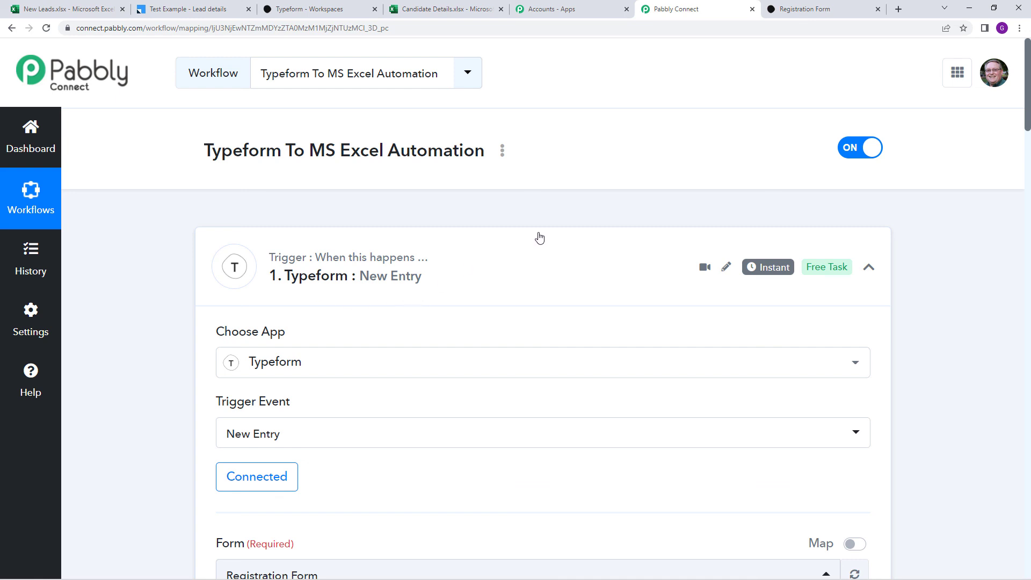
scroll(538, 237, down, 2)
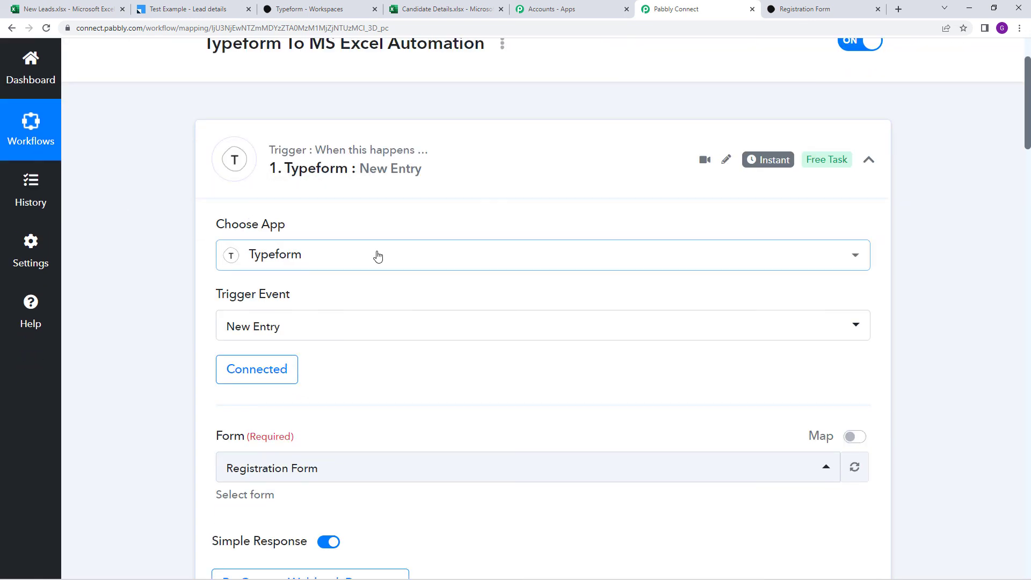
scroll(392, 206, up, 2)
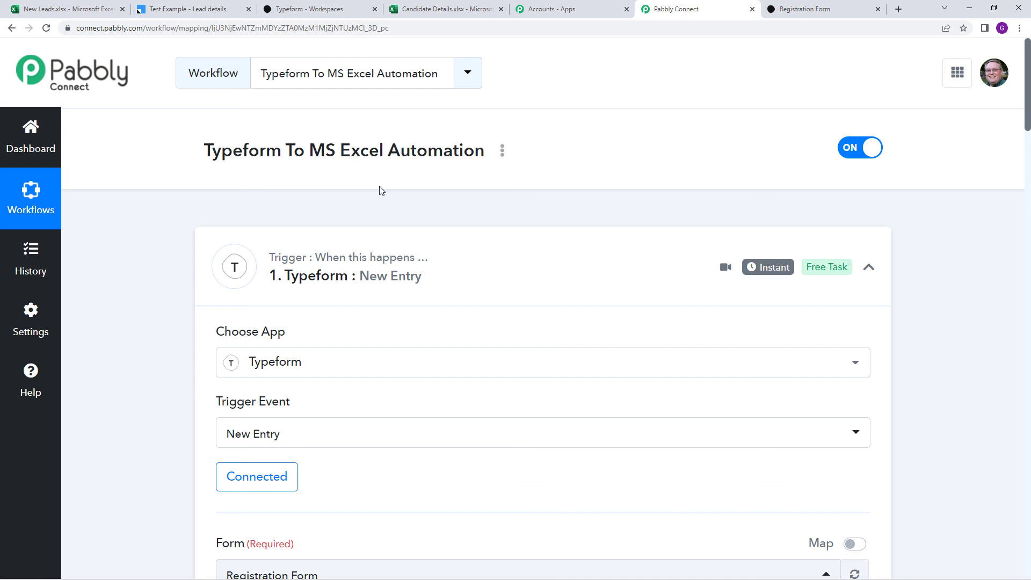
scroll(473, 198, down, 2)
scroll(499, 220, up, 2)
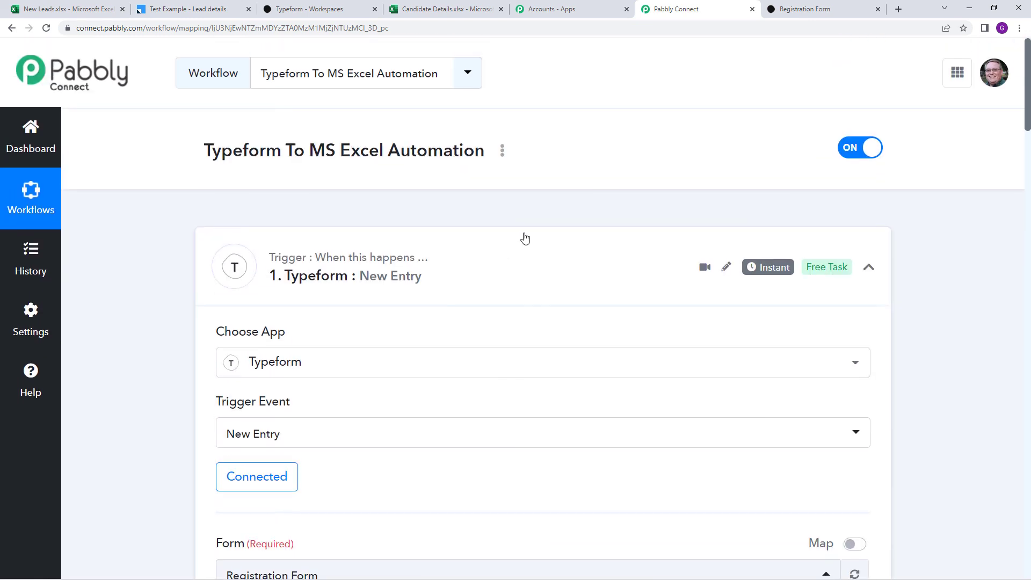
click(502, 151)
click(453, 241)
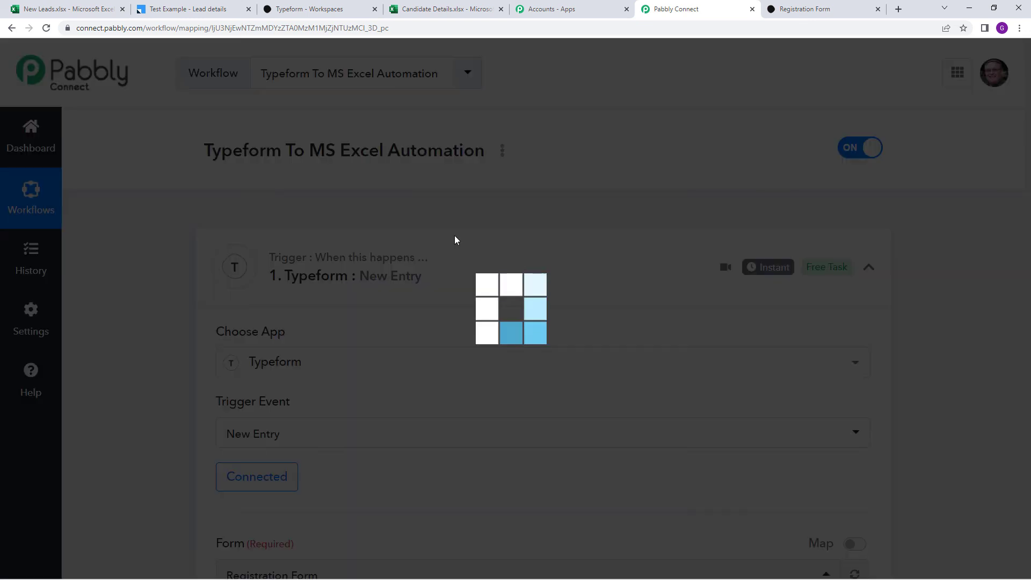